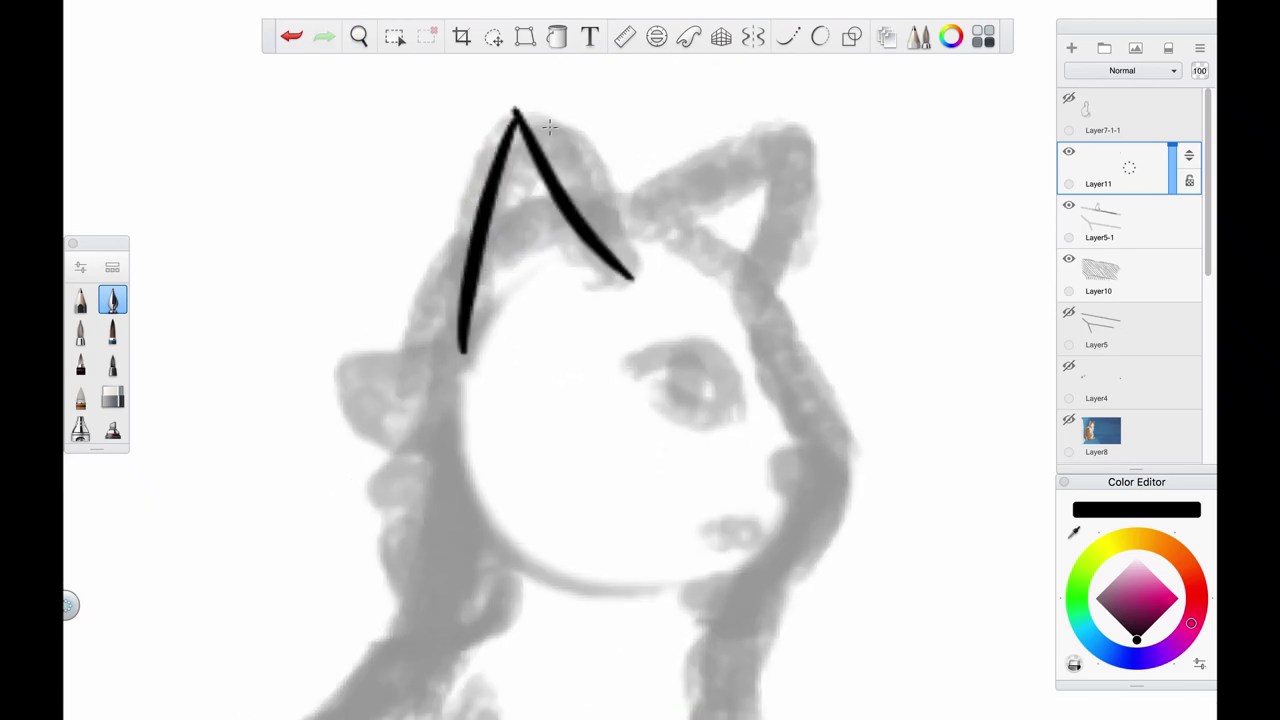
# Trim the end of the ear stroke with a smaller eraser and ink the head's right outline
pyautogui.press('e')
pyautogui.press('[')
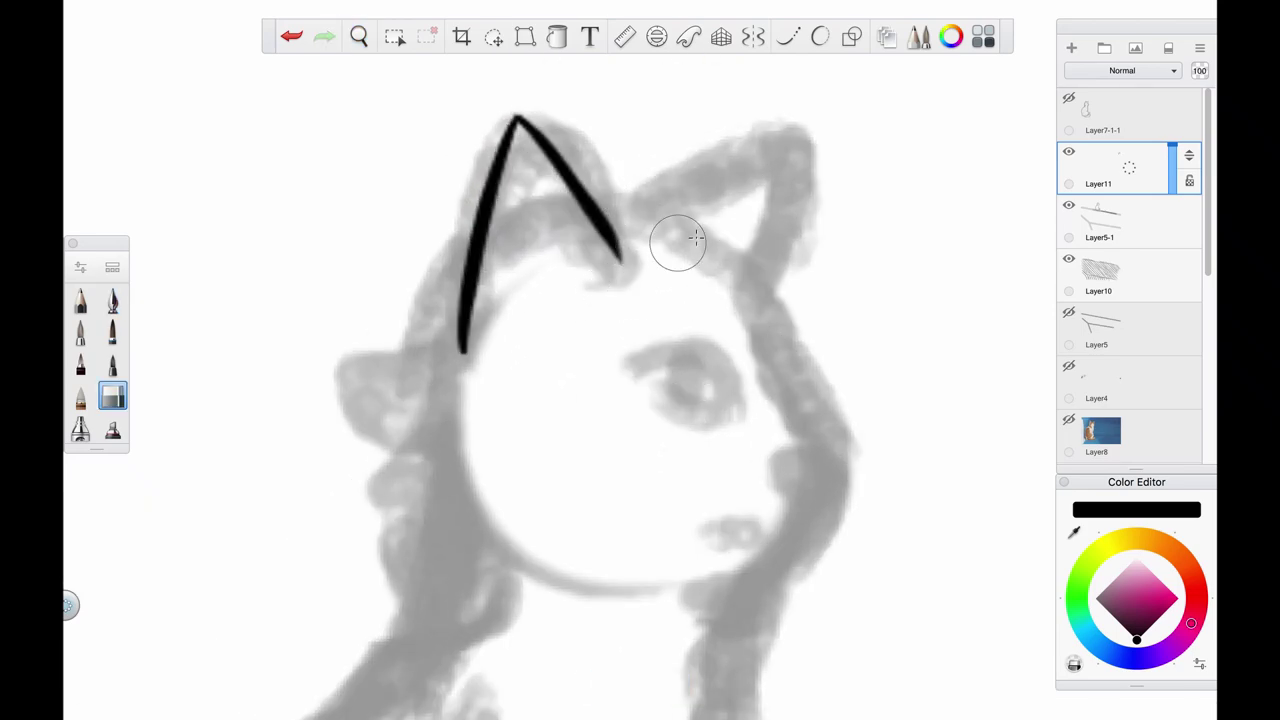
pyautogui.hotkey('ctrl', 'z')
pyautogui.moveTo(620, 215); pyautogui.dragTo(777, 343)
pyautogui.scroll(-3, 728, 337)
pyautogui.hotkey('ctrl', 'z')
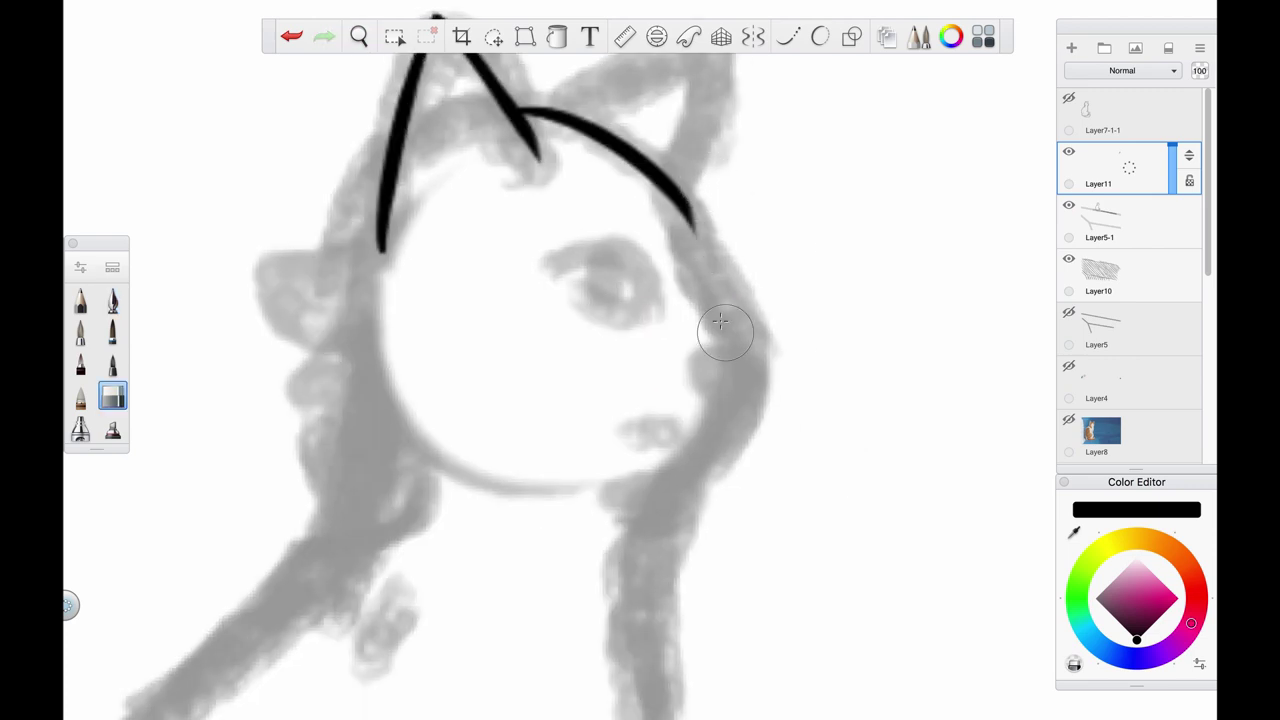
pyautogui.moveTo(560, 125)
pyautogui.mouseDown()
pyautogui.moveTo(751, 354)
pyautogui.moveTo(668, 480)
pyautogui.mouseUp()
# Undo a stray stroke and ink the outline of the cat's eye
pyautogui.press('e')
pyautogui.press('e')
pyautogui.scroll(-2, 621, 481)
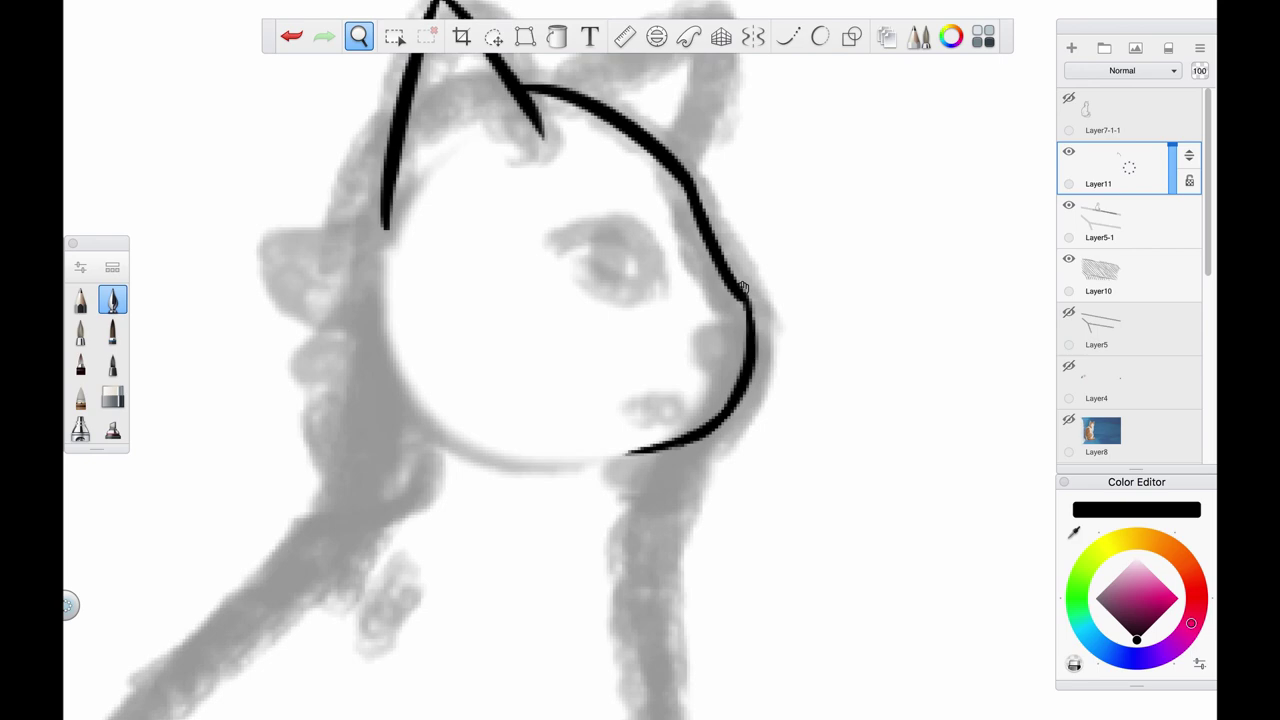
pyautogui.scroll(5, 768, 250)
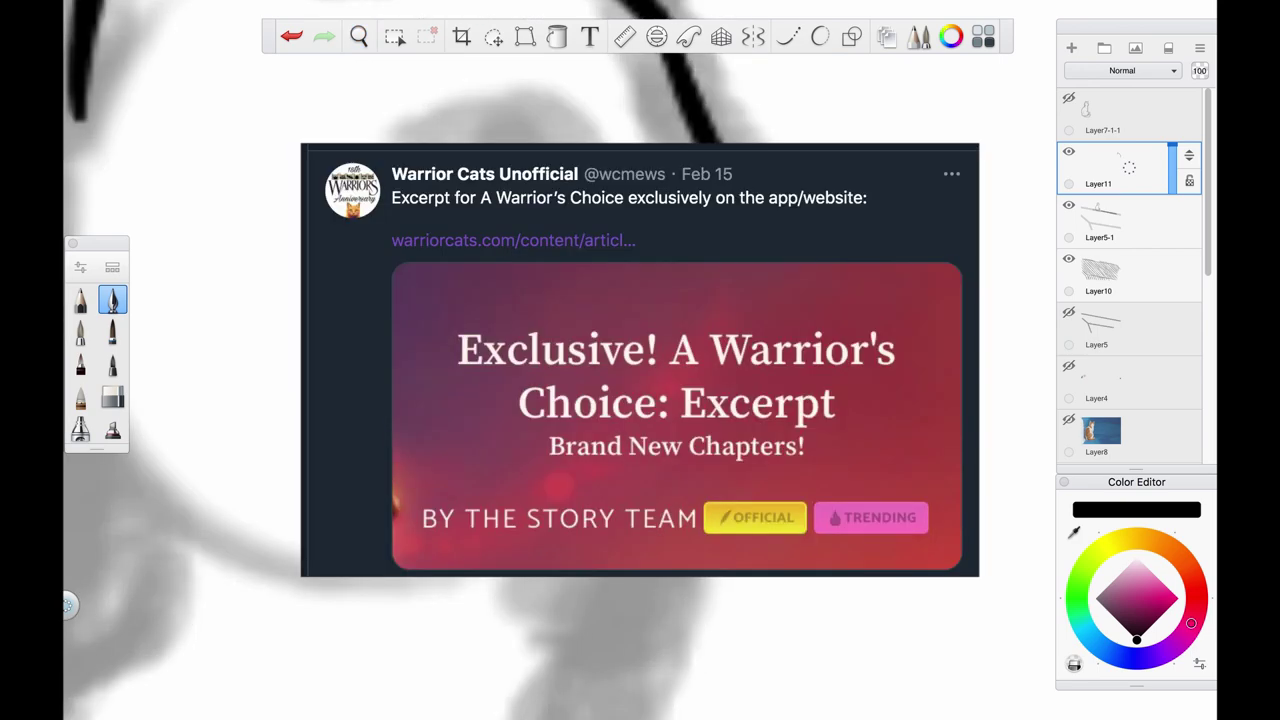
pyautogui.scroll(3, 755, 279)
pyautogui.hotkey('ctrl', 'z')
pyautogui.scroll(-2, 727, 412)
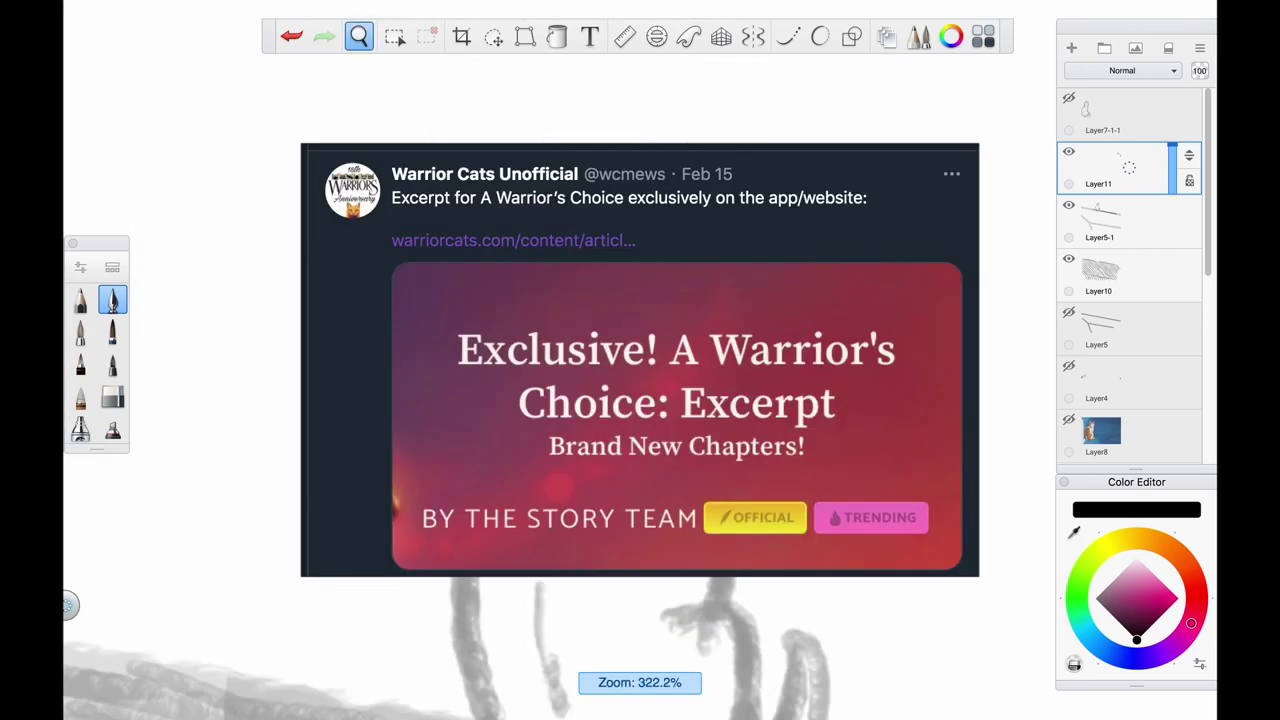
pyautogui.scroll(2, 727, 412)
pyautogui.scroll(2, 698, 297)
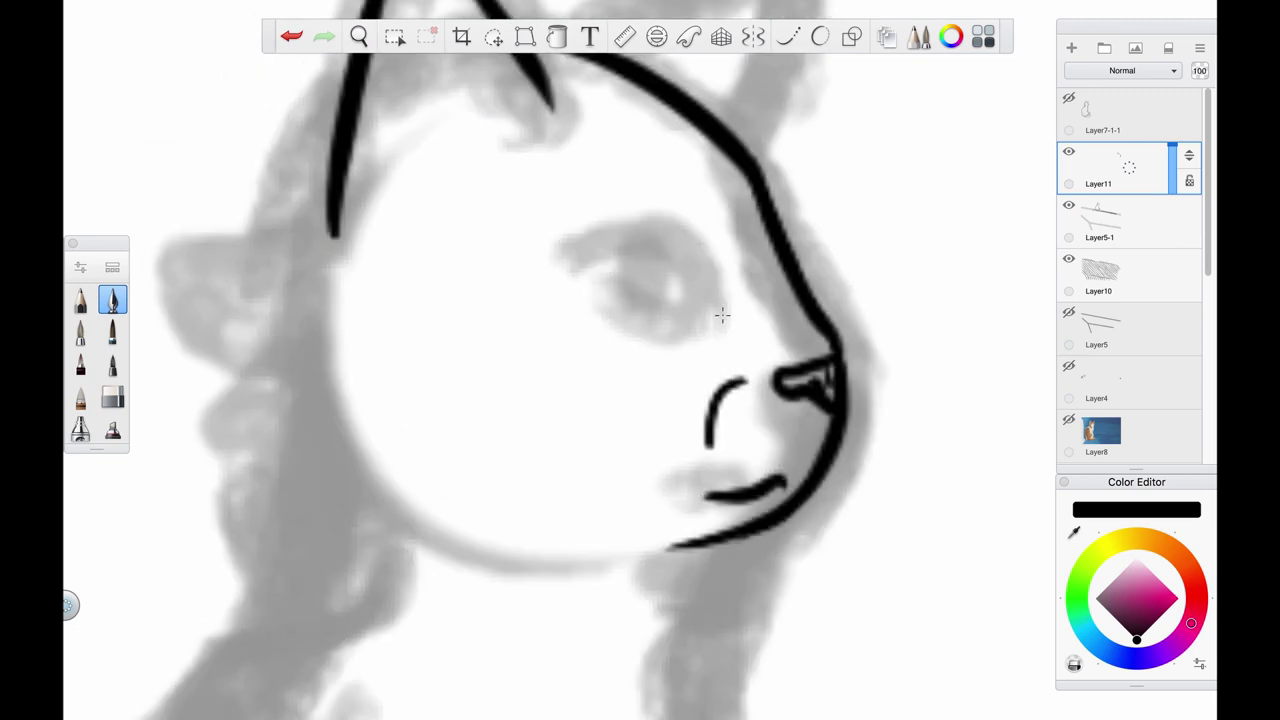
pyautogui.moveTo(720, 320)
pyautogui.mouseDown()
pyautogui.moveTo(593, 245)
pyautogui.moveTo(712, 322)
pyautogui.mouseUp()
# Erase part of the lower eyelid, then add and undo a small mark above the eye
pyautogui.press('e')
pyautogui.moveTo(610, 306); pyautogui.dragTo(688, 321)
pyautogui.press('e')
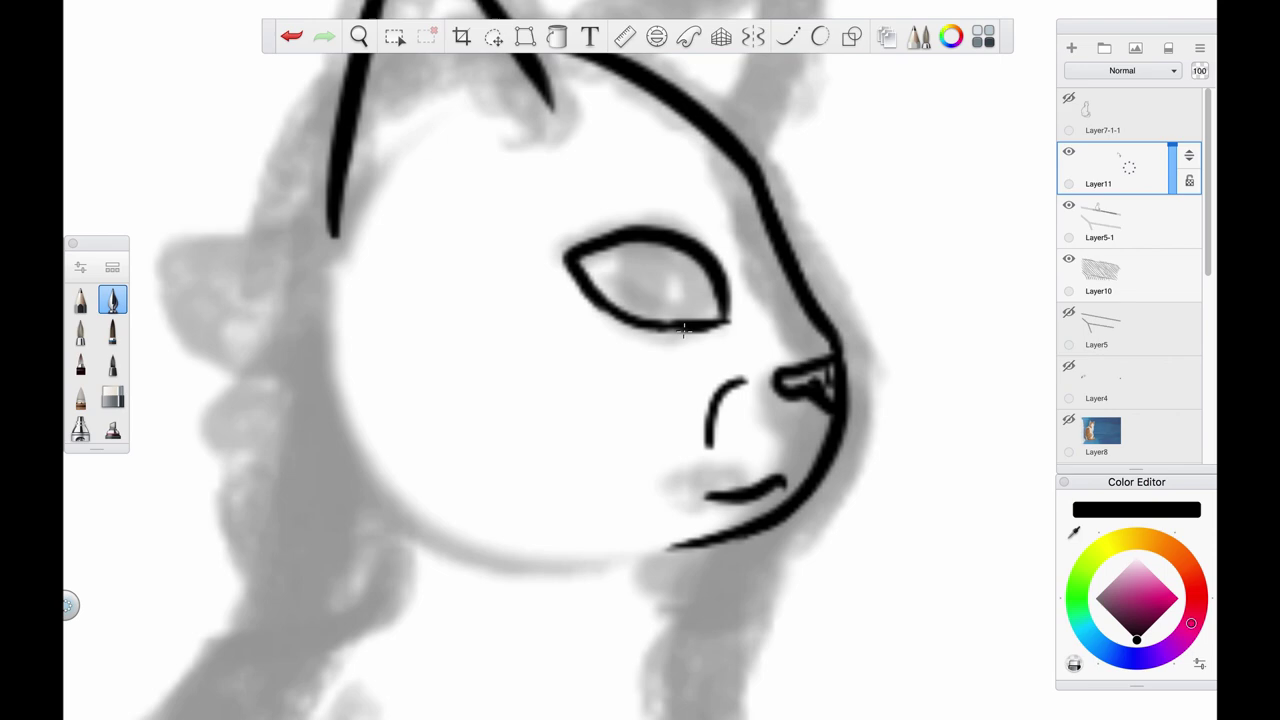
pyautogui.scroll(2, 686, 297)
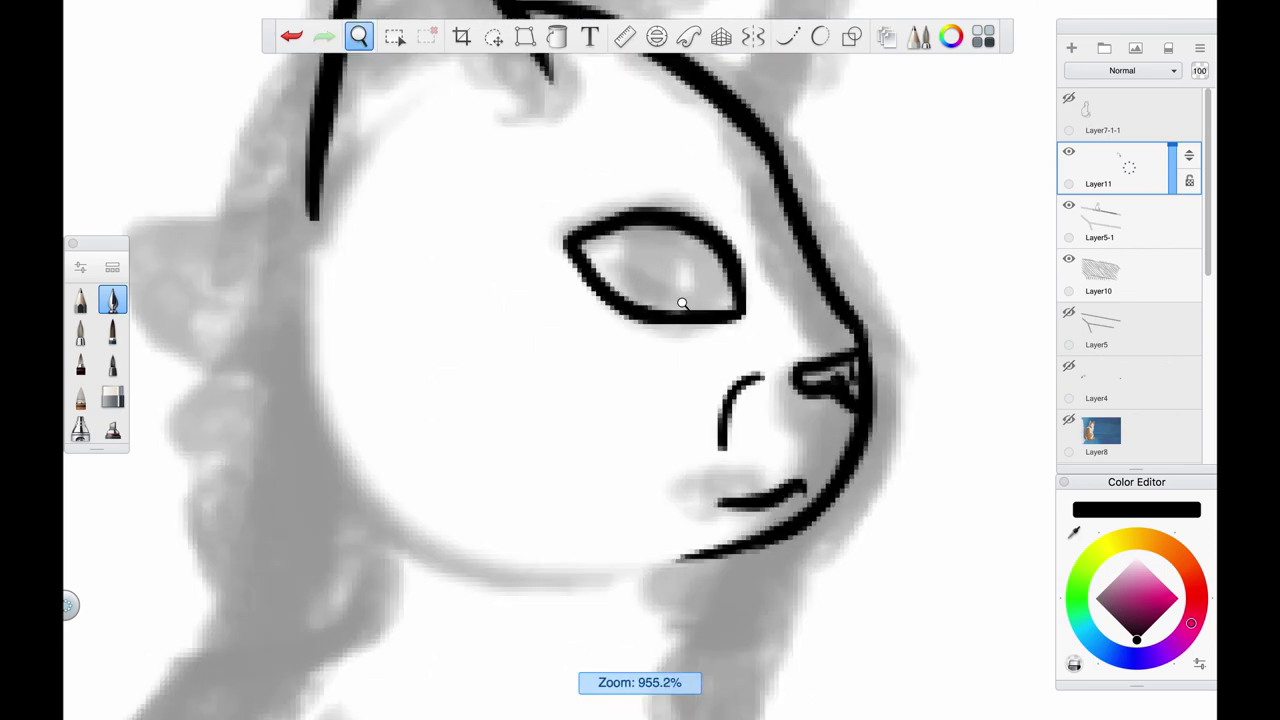
pyautogui.press('e')
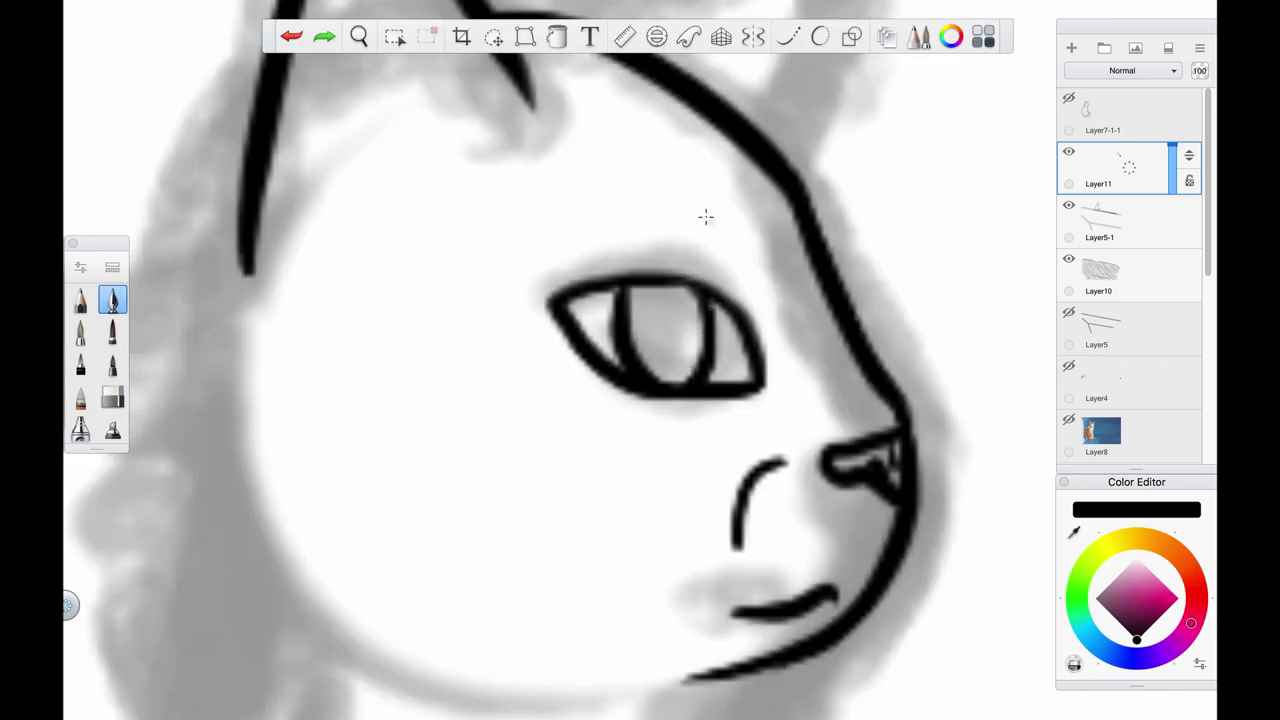
pyautogui.moveTo(705, 214); pyautogui.dragTo(712, 208)
pyautogui.hotkey('ctrl', 'z')
# Ink the right ear outline, undoing a curved stroke made on the wrong layer
pyautogui.scroll(-3, 707, 295)
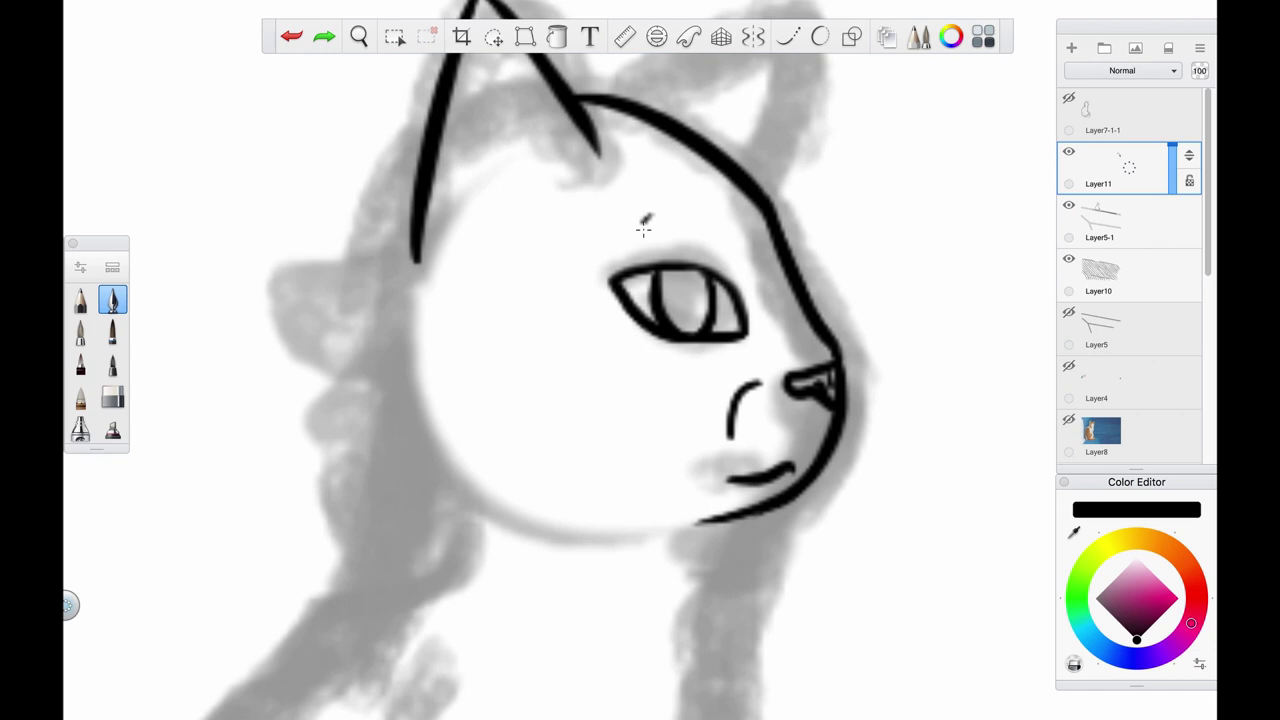
pyautogui.scroll(-2, 690, 240)
pyautogui.scroll(3, 724, 235)
pyautogui.scroll(-1, 724, 235)
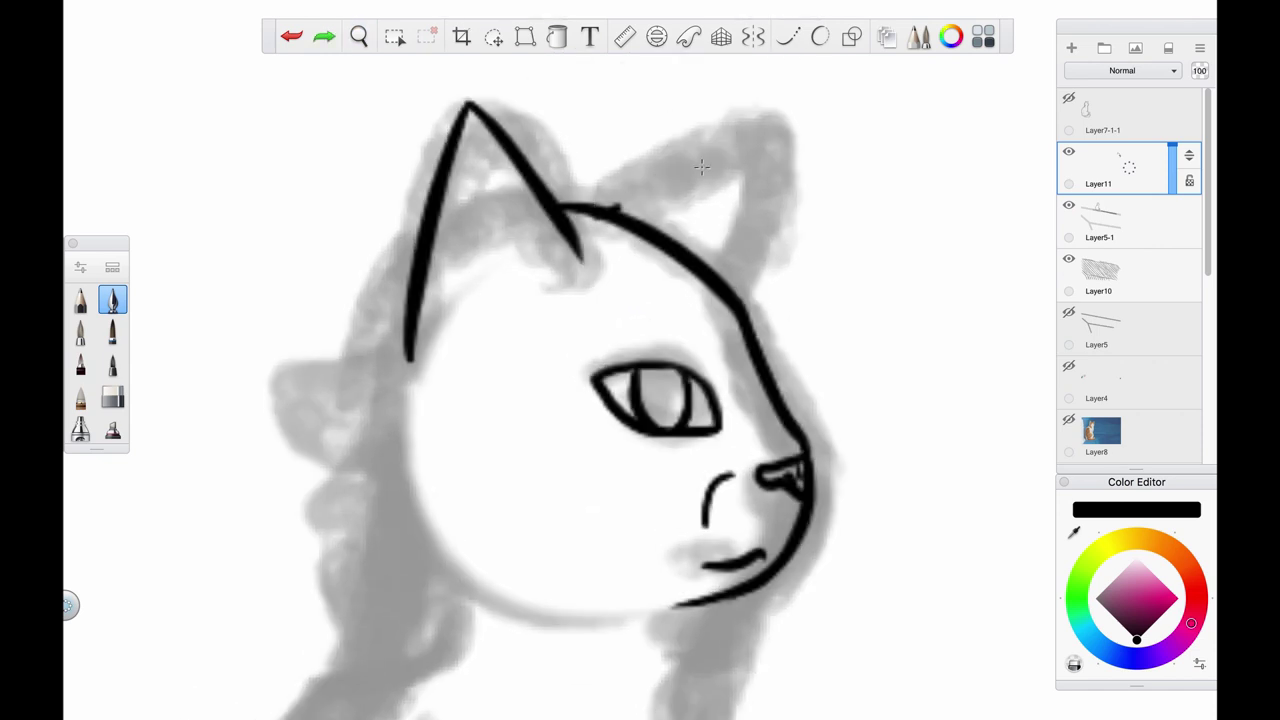
pyautogui.moveTo(612, 210)
pyautogui.mouseDown()
pyautogui.moveTo(779, 148)
pyautogui.moveTo(740, 298)
pyautogui.mouseUp()
pyautogui.scroll(-5, 593, 299)
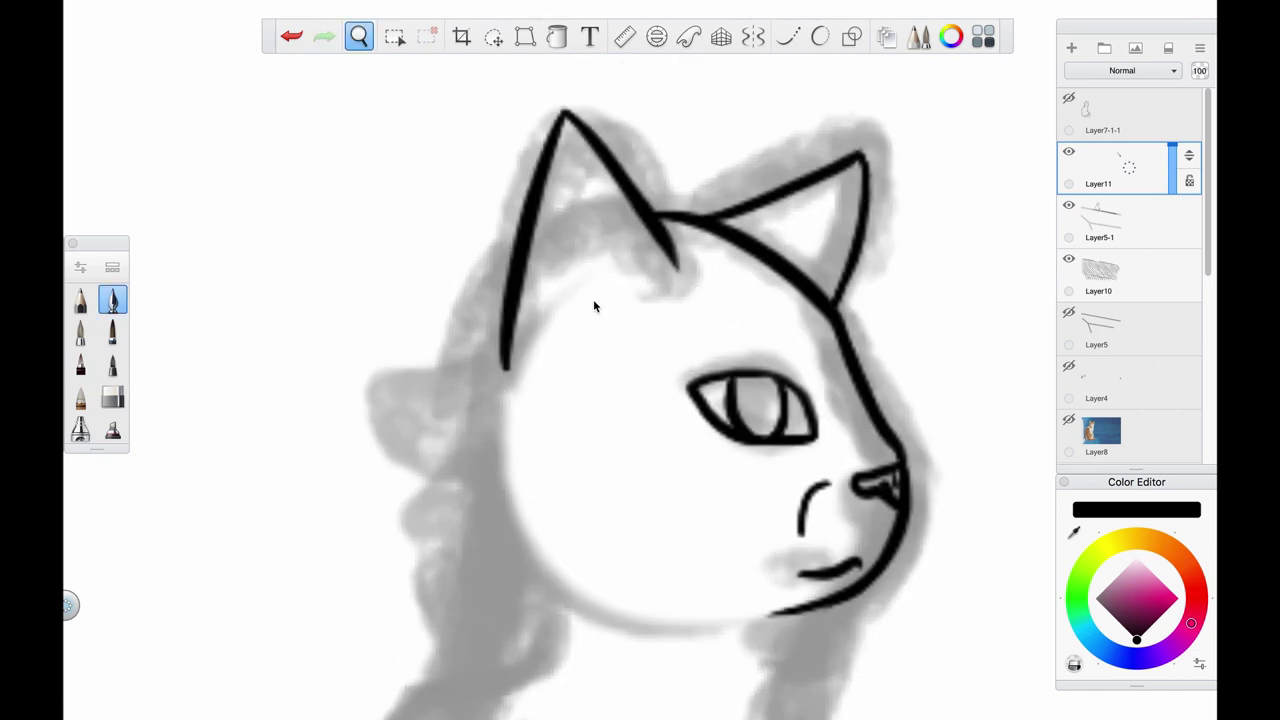
pyautogui.scroll(6, 456, 219)
pyautogui.moveTo(555, 190)
pyautogui.mouseDown()
pyautogui.moveTo(398, 218)
pyautogui.moveTo(500, 224)
pyautogui.moveTo(535, 292)
pyautogui.moveTo(445, 405)
pyautogui.moveTo(525, 475)
pyautogui.mouseUp()
pyautogui.hotkey('ctrl', 'z')
# Ink the left fur tuft, cheek fur, left head outline and inner-ear lines
pyautogui.moveTo(540, 440); pyautogui.dragTo(625, 500)
pyautogui.moveTo(716, 281); pyautogui.dragTo(681, 446)
pyautogui.moveTo(522, 250); pyautogui.dragTo(456, 378)
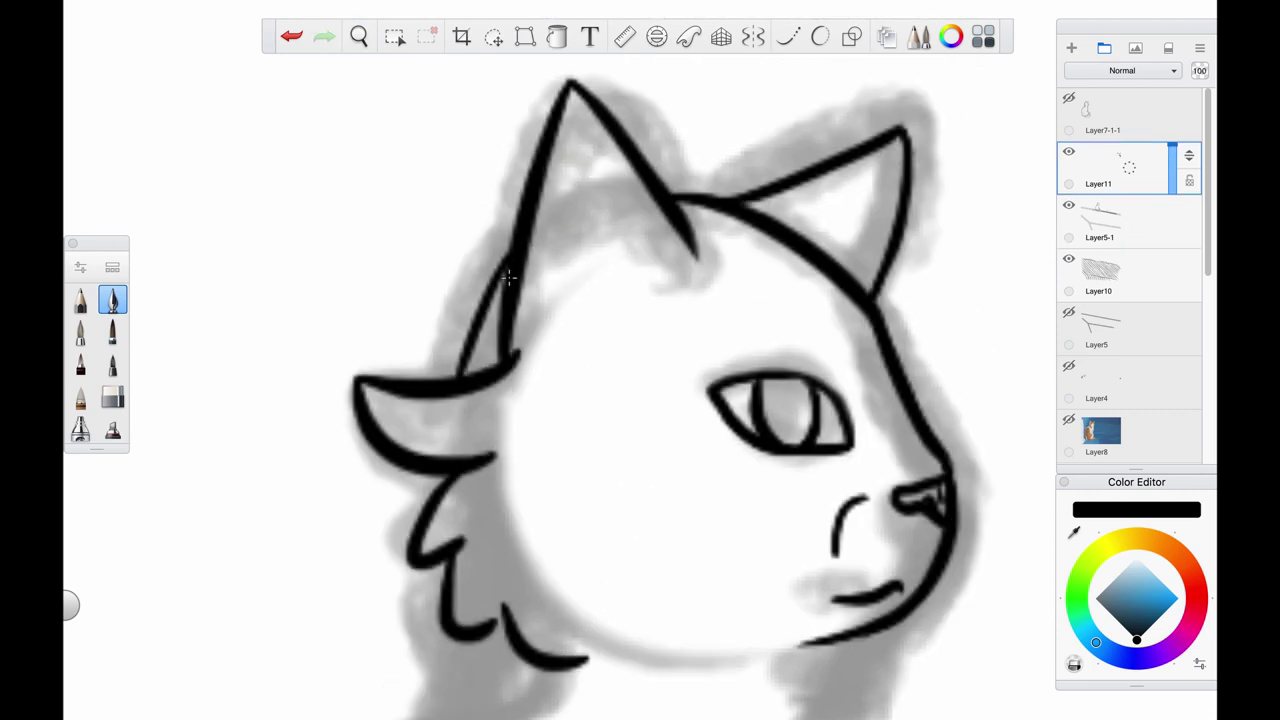
pyautogui.moveTo(572, 158); pyautogui.dragTo(556, 350)
pyautogui.moveTo(590, 222); pyautogui.dragTo(605, 292)
pyautogui.moveTo(597, 225); pyautogui.dragTo(647, 285)
# Extend the cheek fur line down the neck, then undo the diagonal neck line
pyautogui.scroll(-5, 884, 181)
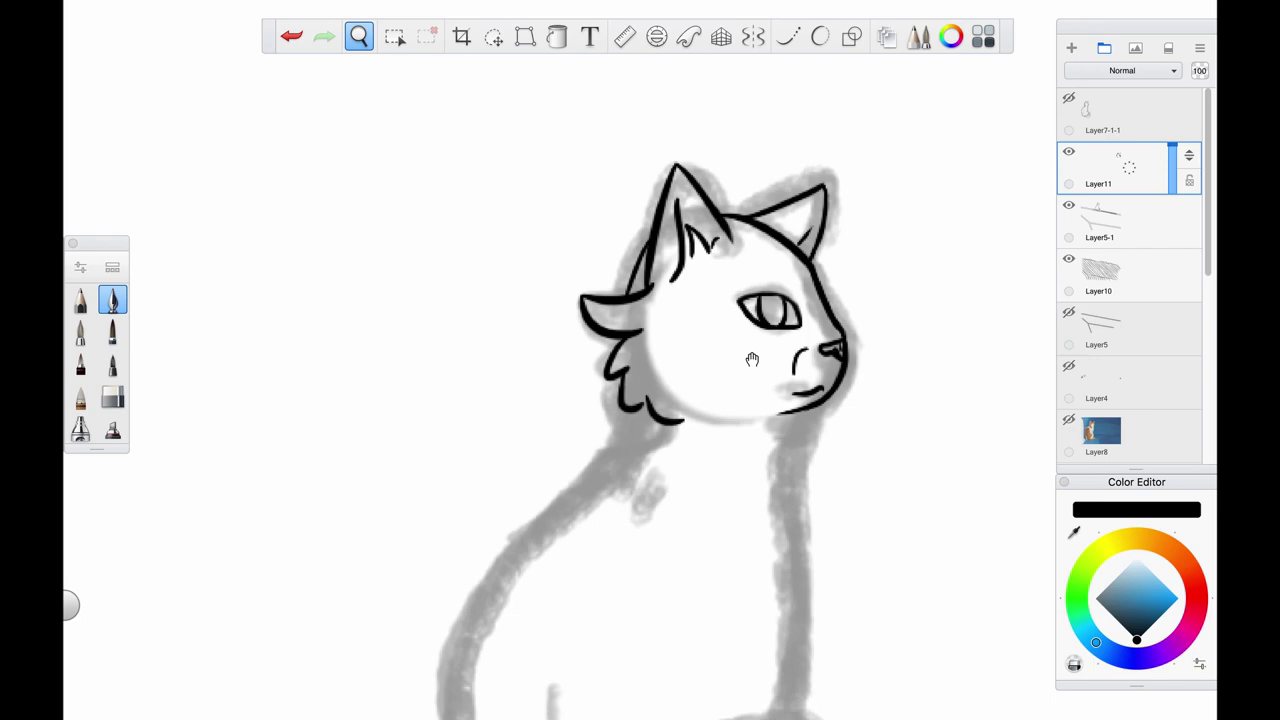
pyautogui.scroll(6, 603, 428)
pyautogui.scroll(-1, 627, 253)
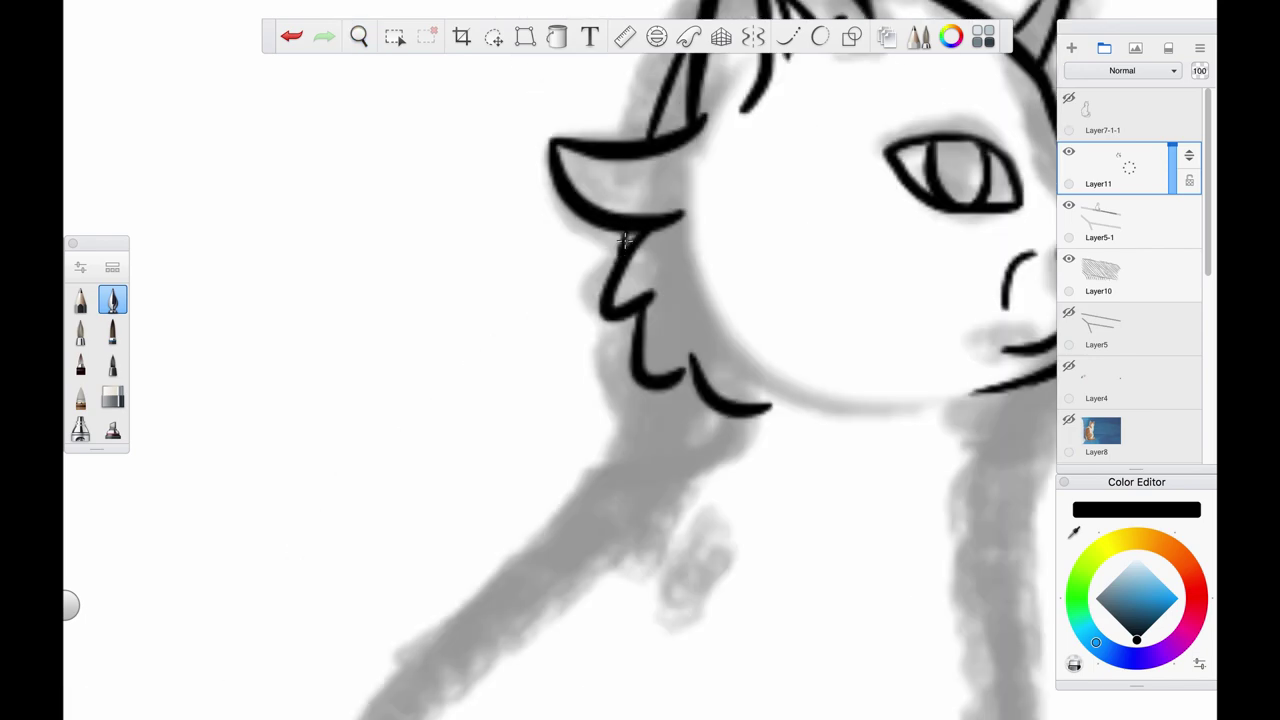
pyautogui.moveTo(620, 343); pyautogui.dragTo(615, 440)
pyautogui.scroll(-4, 643, 306)
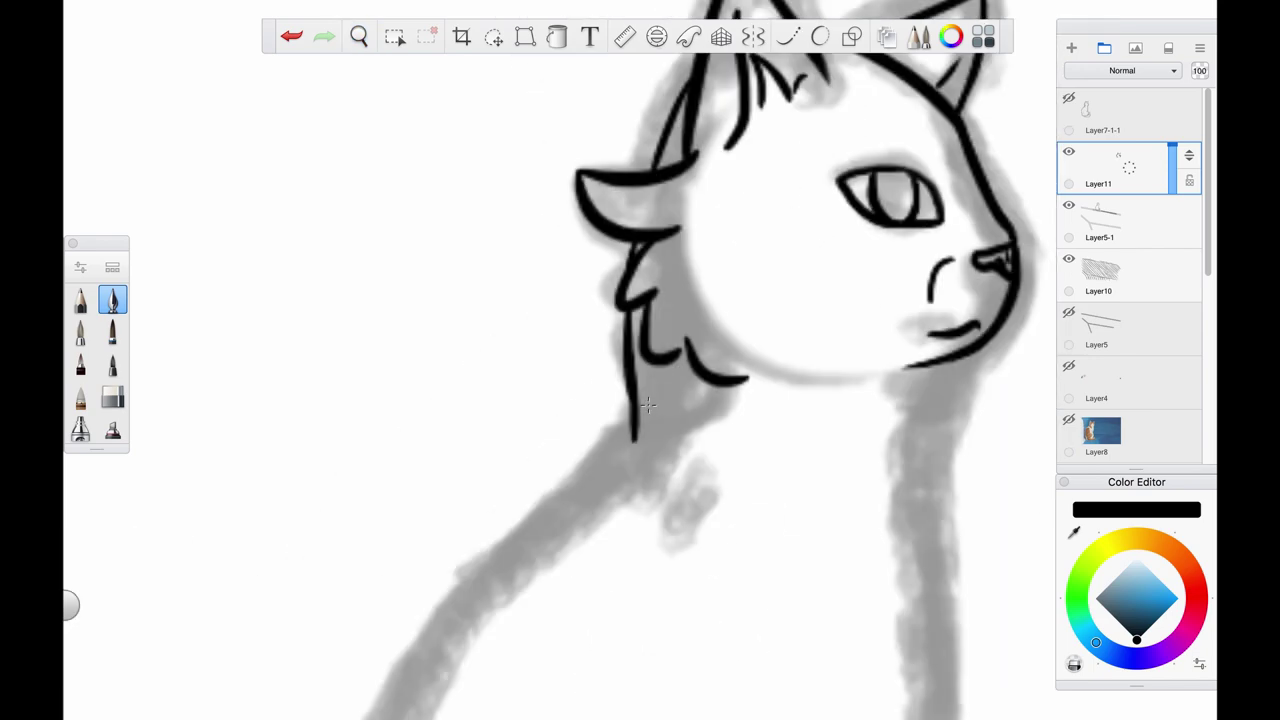
pyautogui.scroll(3, 650, 293)
pyautogui.hotkey('ctrl', 'z')
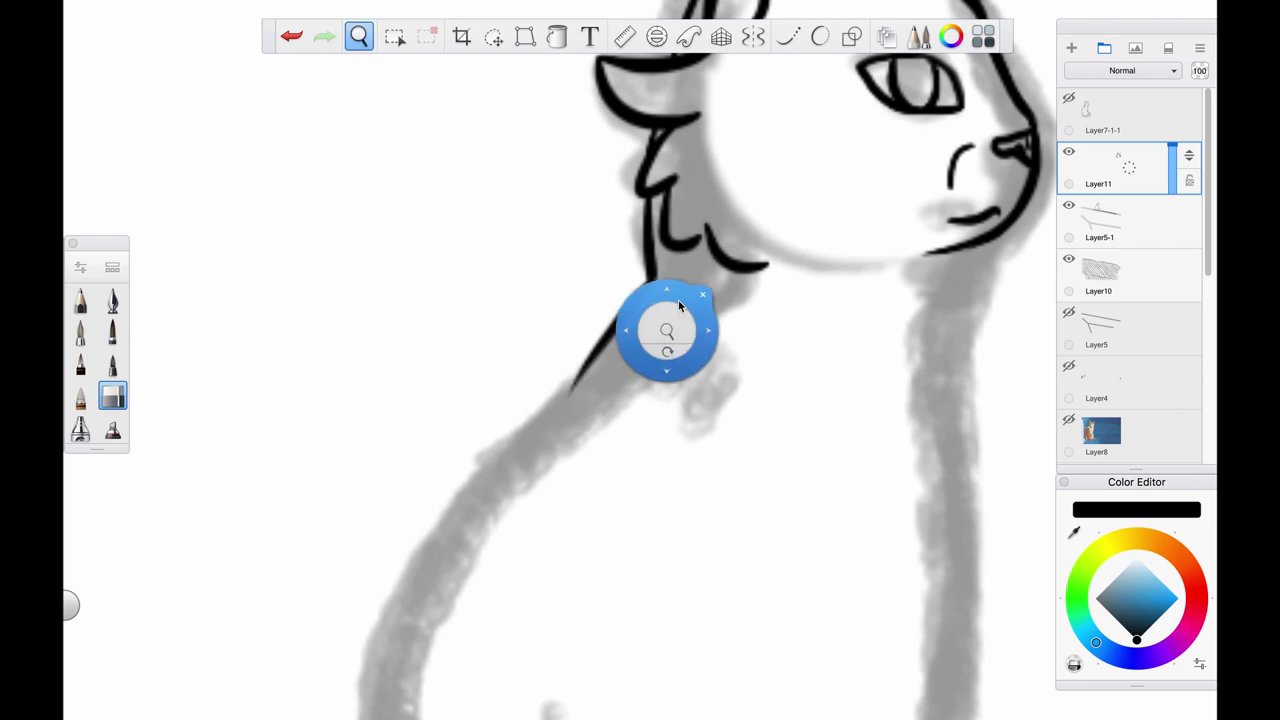
# Ink the line along the back of the neck and extend it down the back
pyautogui.scroll(3, 670, 310)
pyautogui.click(112, 300)
pyautogui.moveTo(620, 180); pyautogui.dragTo(495, 390)
pyautogui.scroll(-3, 508, 197)
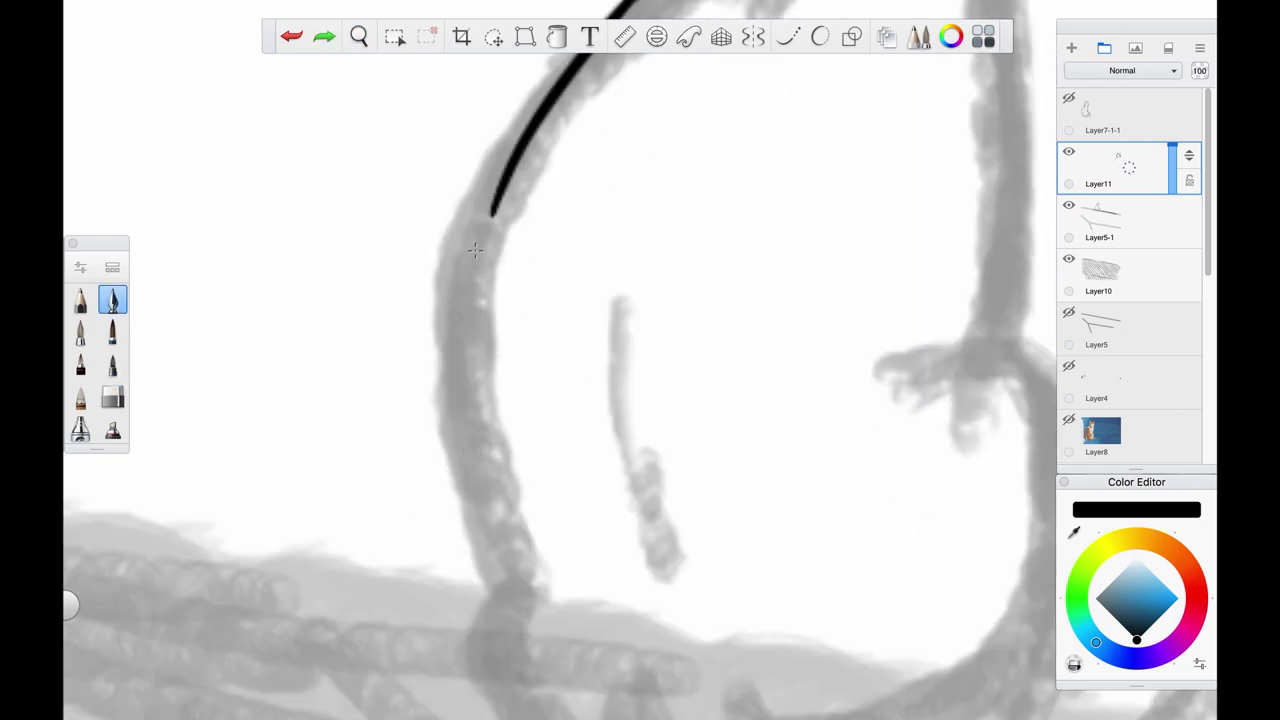
pyautogui.moveTo(486, 514)
pyautogui.mouseDown()
pyautogui.moveTo(500, 223)
pyautogui.moveTo(497, 560)
pyautogui.mouseUp()
pyautogui.scroll(4, 497, 566)
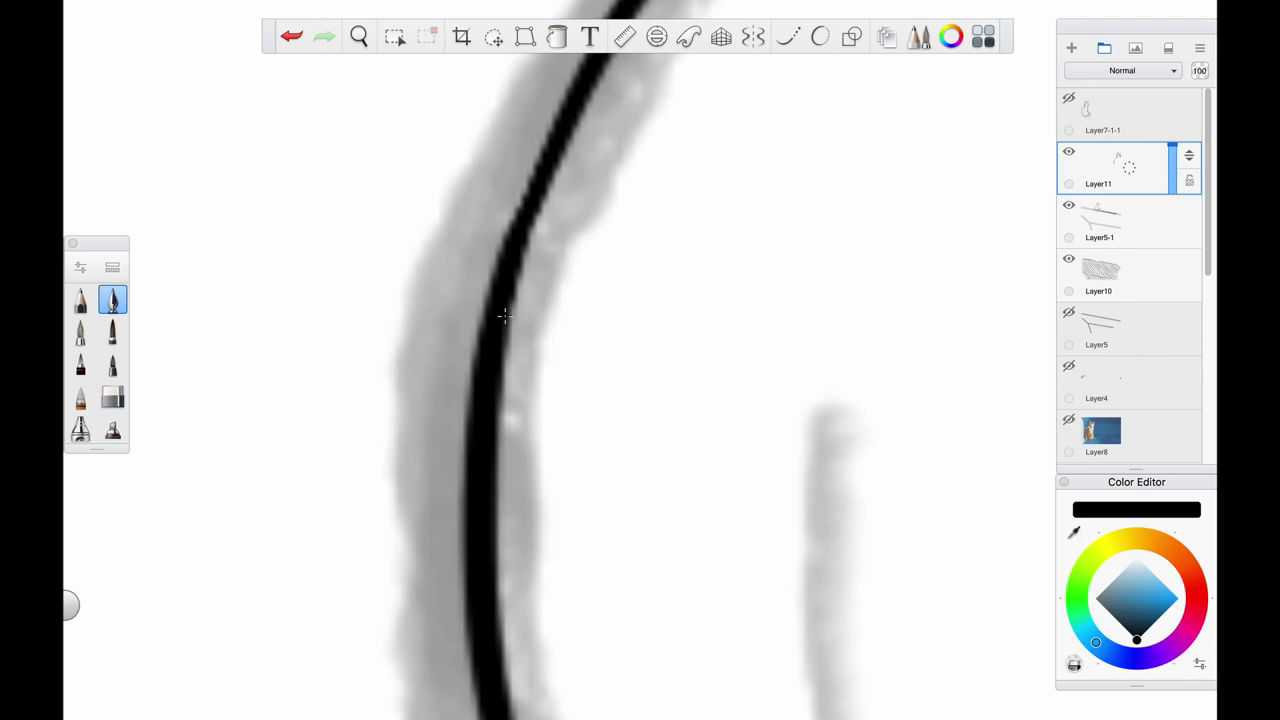
# View the whole cat, keep the stroke below the hook, and ink the neck's front line
pyautogui.scroll(-4, 540, 300)
pyautogui.scroll(4, 566, 450)
pyautogui.moveTo(571, 480); pyautogui.dragTo(600, 535)
pyautogui.hotkey('ctrl', 'z')
pyautogui.hotkey('ctrl', 'shift', 'z')
pyautogui.scroll(-4, 689, 380)
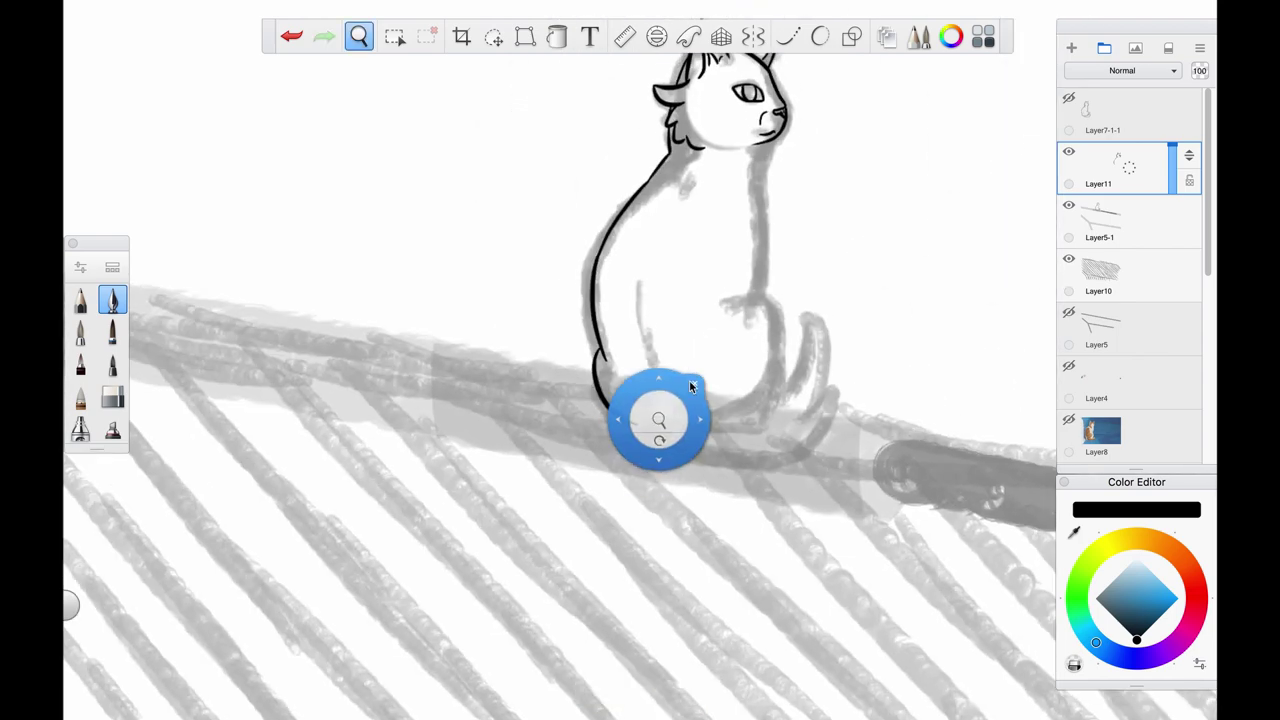
pyautogui.scroll(5, 600, 159)
pyautogui.scroll(-5, 594, 400)
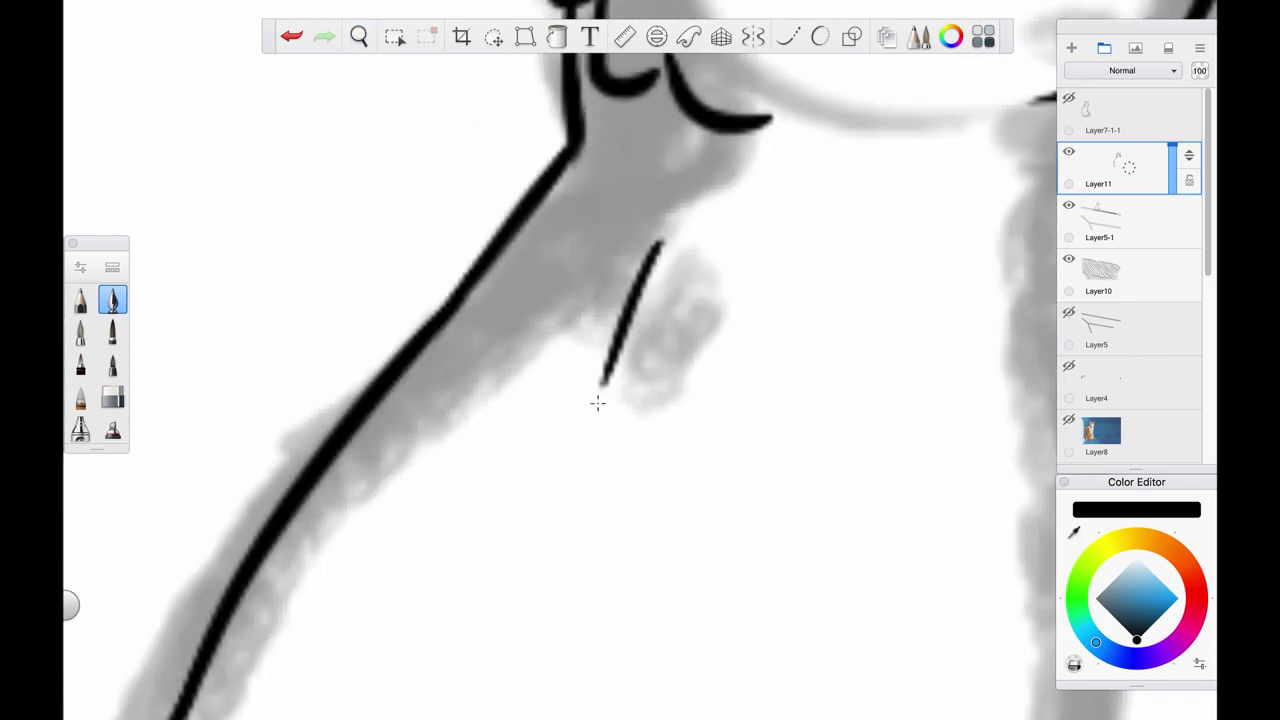
pyautogui.scroll(4, 600, 380)
pyautogui.scroll(2, 623, 313)
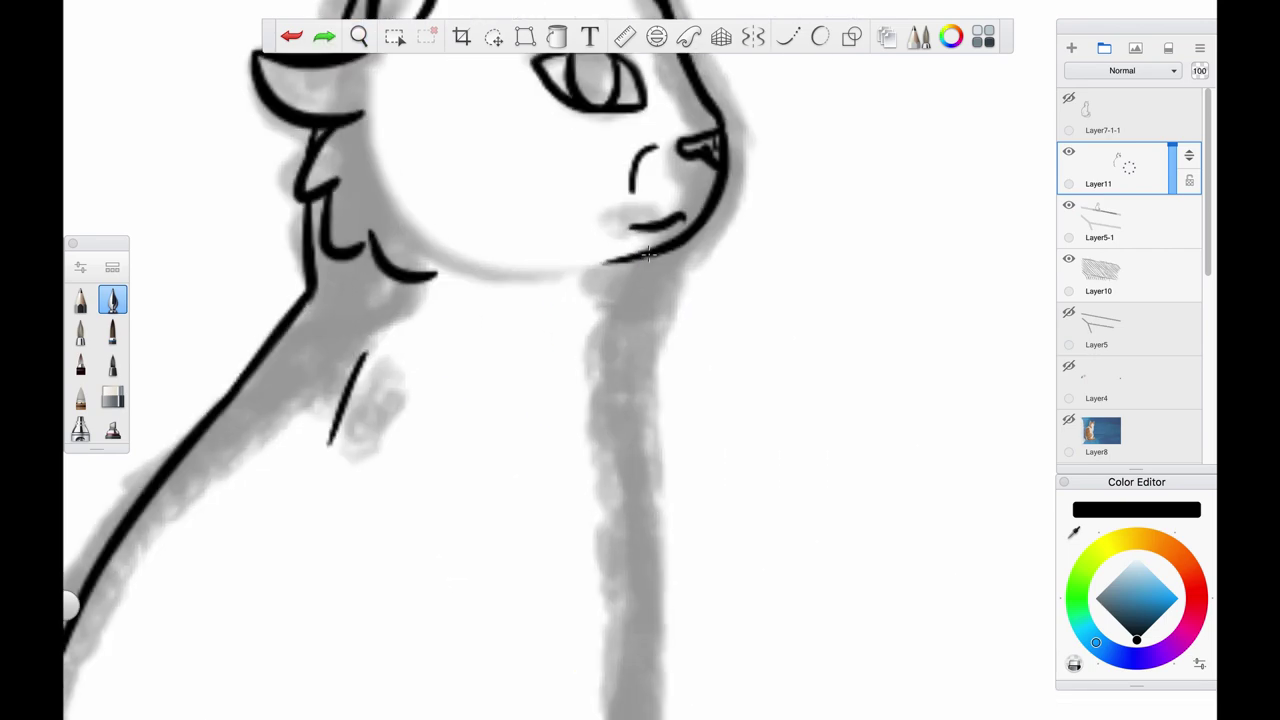
pyautogui.moveTo(634, 258); pyautogui.dragTo(656, 492)
# Ink the long chest line and redraw the hook stroke at the chest's base
pyautogui.press('b')
pyautogui.scroll(-2, 643, 378)
pyautogui.moveTo(560, 229); pyautogui.dragTo(585, 575)
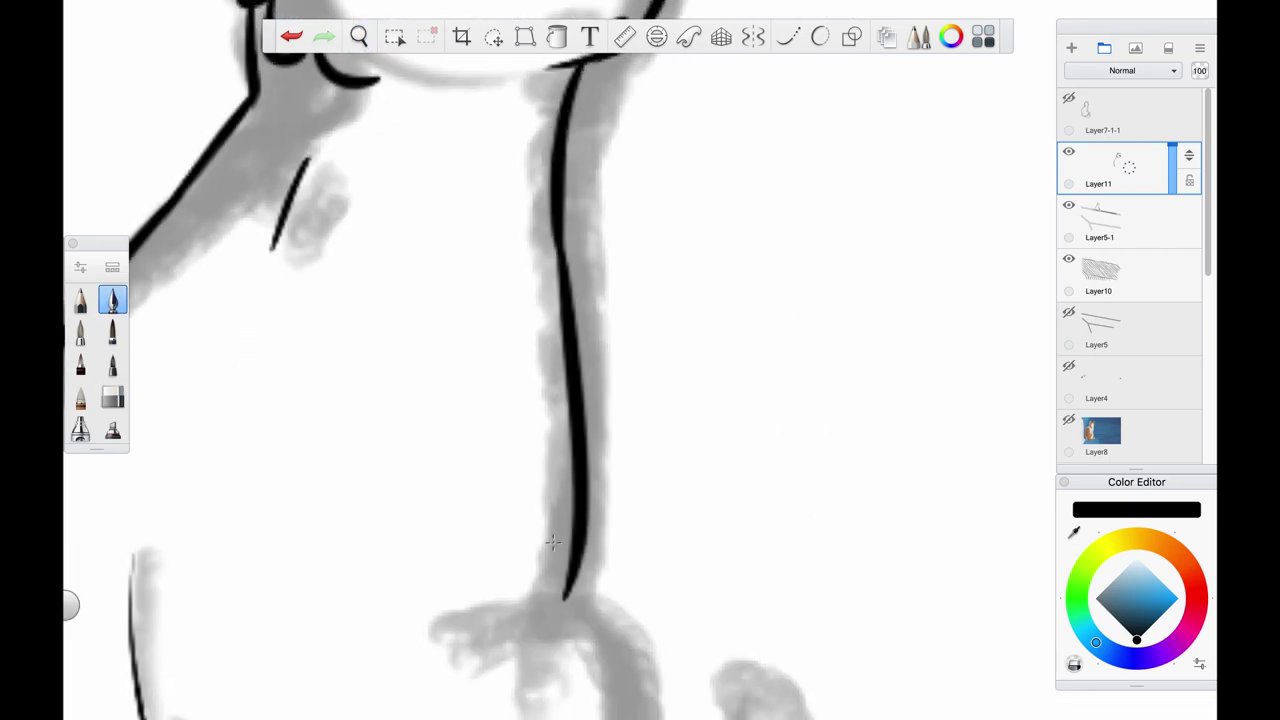
pyautogui.scroll(2, 585, 320)
pyautogui.moveTo(447, 318); pyautogui.dragTo(560, 322)
pyautogui.hotkey('ctrl', 'z')
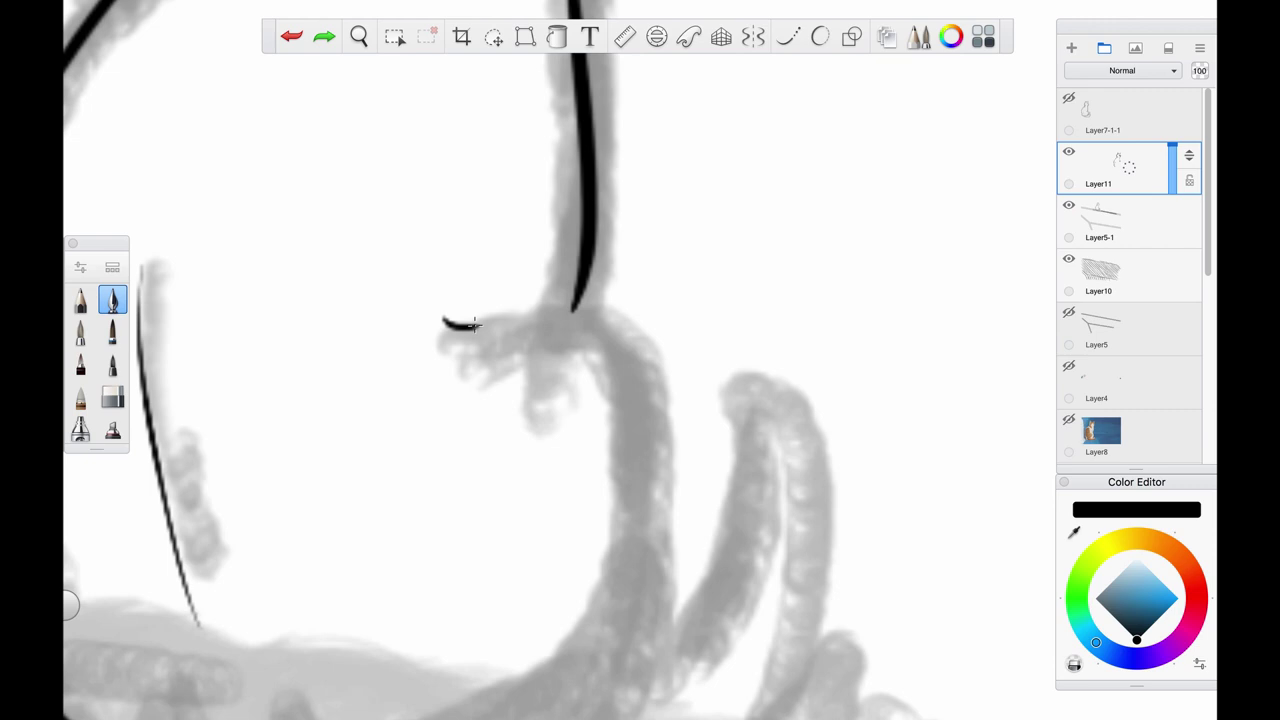
pyautogui.moveTo(474, 324); pyautogui.dragTo(660, 350)
pyautogui.moveTo(650, 265)
pyautogui.mouseDown()
pyautogui.moveTo(600, 600)
pyautogui.moveTo(560, 592)
pyautogui.mouseUp()
pyautogui.hotkey('ctrl', 'z')
# Ink the haunch curve, the body curves and the tuft line on the tail
pyautogui.press('space')
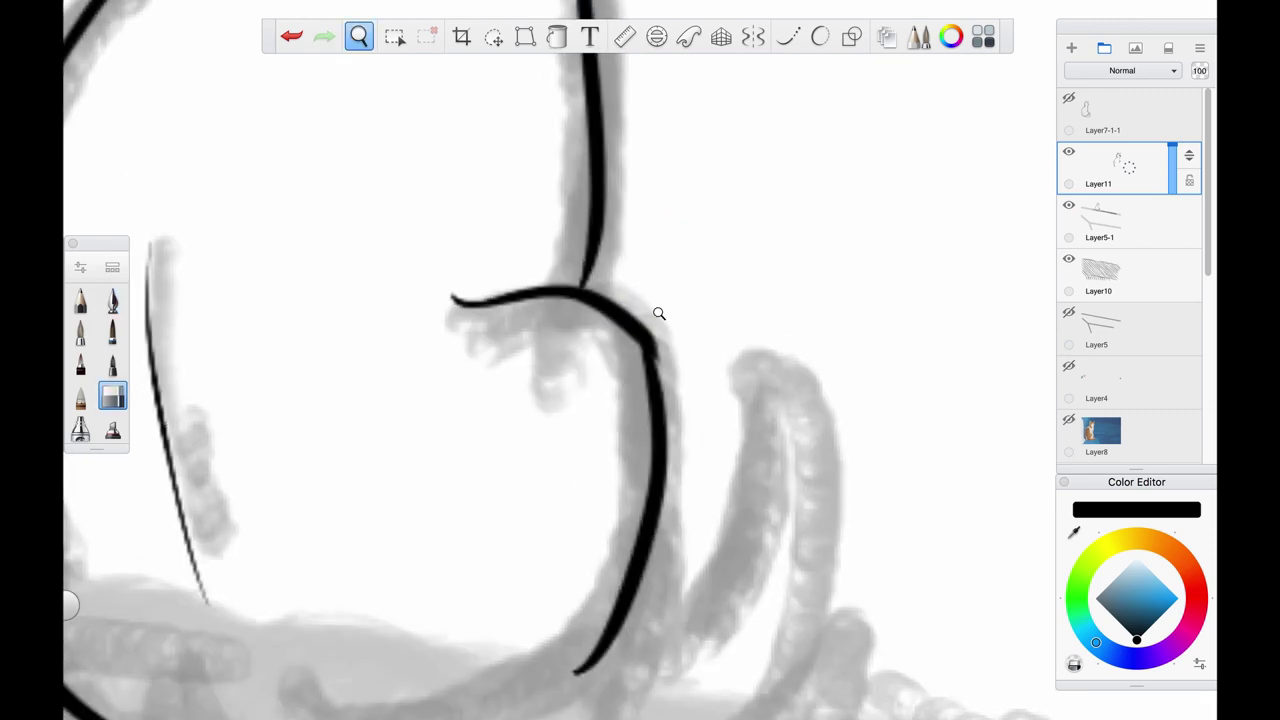
pyautogui.moveTo(659, 313)
pyautogui.mouseDown()
pyautogui.moveTo(650, 490)
pyautogui.moveTo(663, 434)
pyautogui.moveTo(563, 406)
pyautogui.mouseUp()
pyautogui.press('space')
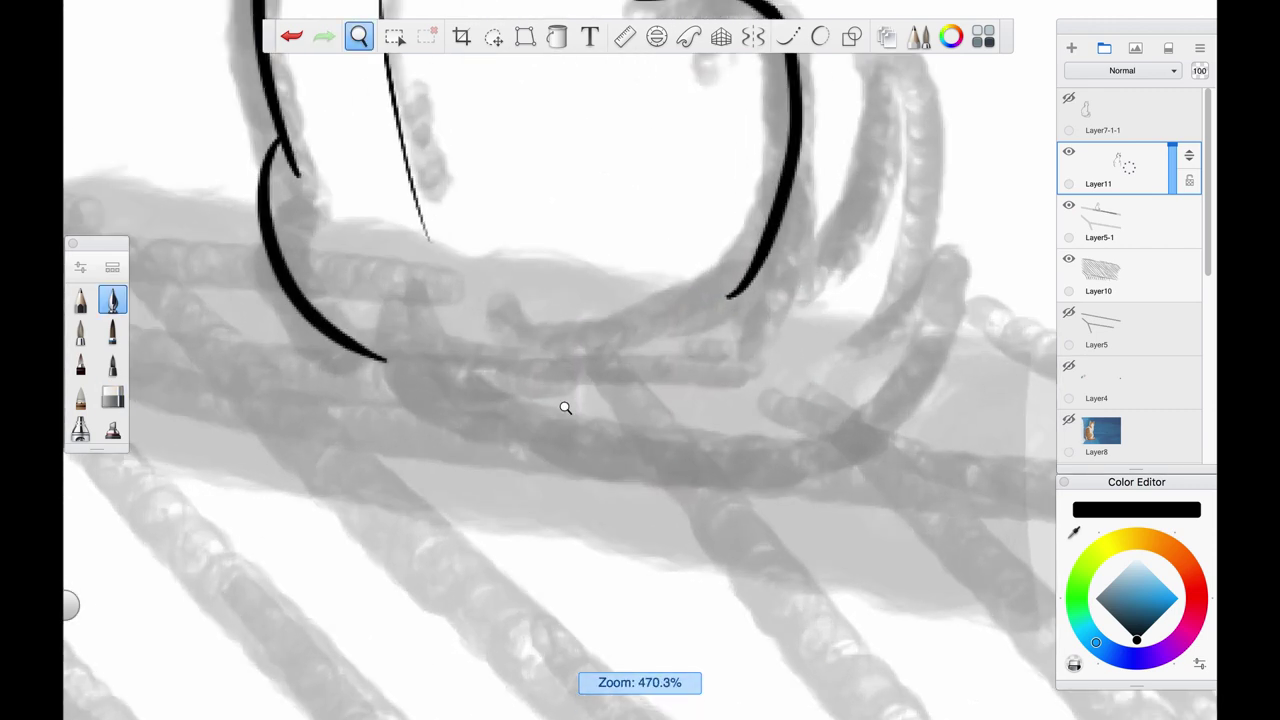
pyautogui.moveTo(950, 280)
pyautogui.mouseDown()
pyautogui.moveTo(446, 349)
pyautogui.moveTo(428, 366)
pyautogui.moveTo(520, 300)
pyautogui.moveTo(640, 330)
pyautogui.moveTo(500, 415)
pyautogui.mouseUp()
pyautogui.moveTo(666, 409); pyautogui.dragTo(690, 450)
pyautogui.moveTo(690, 450)
pyautogui.mouseDown()
pyautogui.moveTo(580, 120)
pyautogui.moveTo(495, 430)
pyautogui.moveTo(712, 335)
pyautogui.mouseUp()
pyautogui.moveTo(595, 382); pyautogui.dragTo(630, 458)
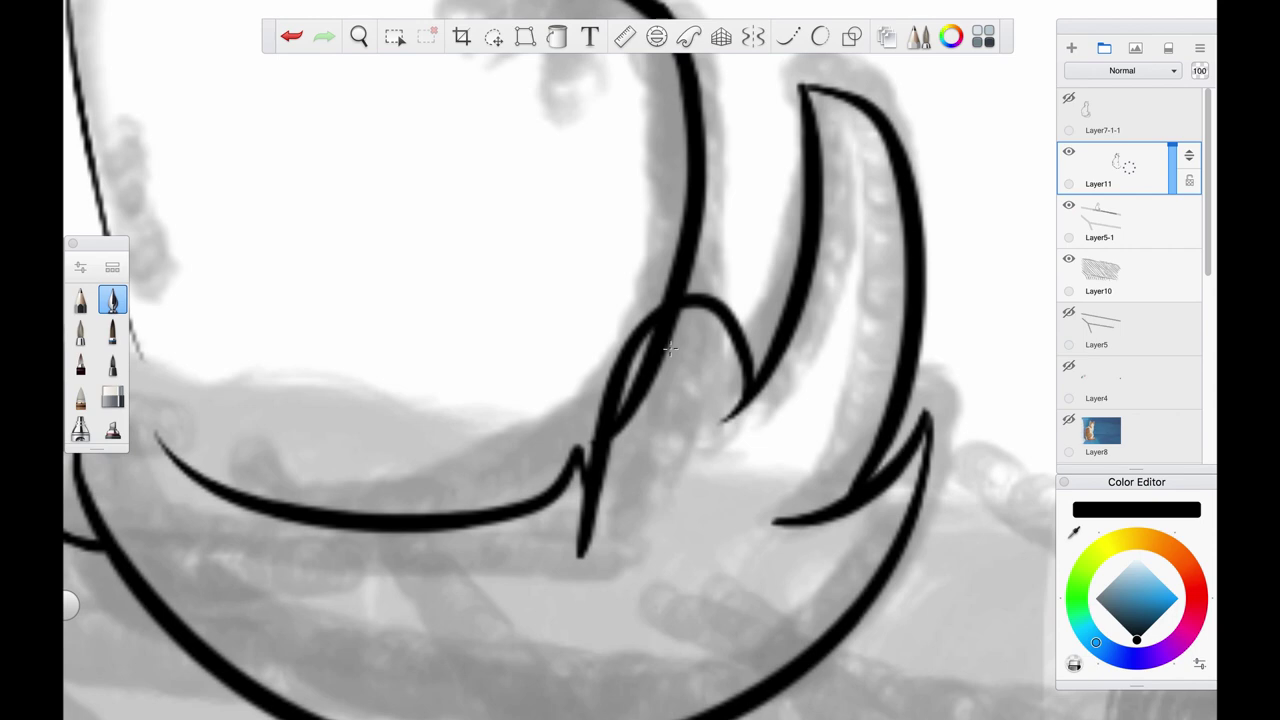
# Erase stray tail lines with a size 2.0 eraser and retrace the lower tail curve at size 6.0
pyautogui.press('e')
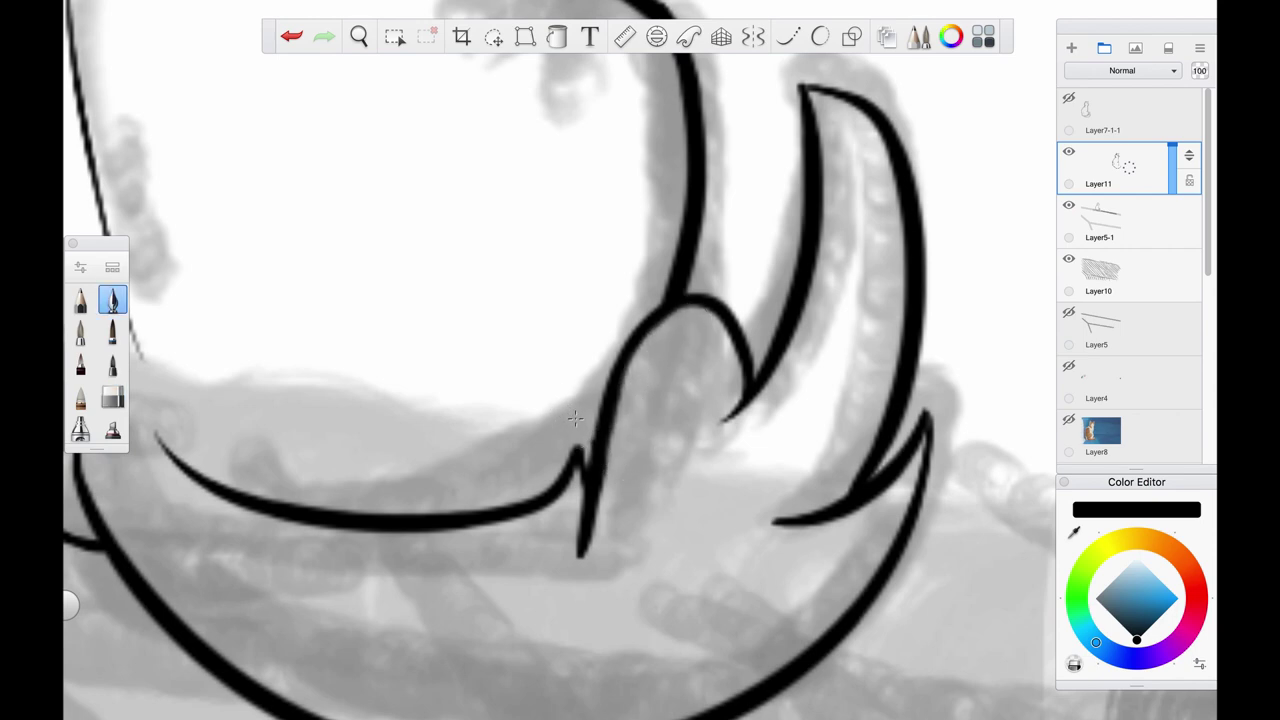
pyautogui.press('e')
pyautogui.moveTo(413, 442); pyautogui.dragTo(698, 422)
pyautogui.moveTo(445, 418); pyautogui.dragTo(536, 479)
pyautogui.press(']')
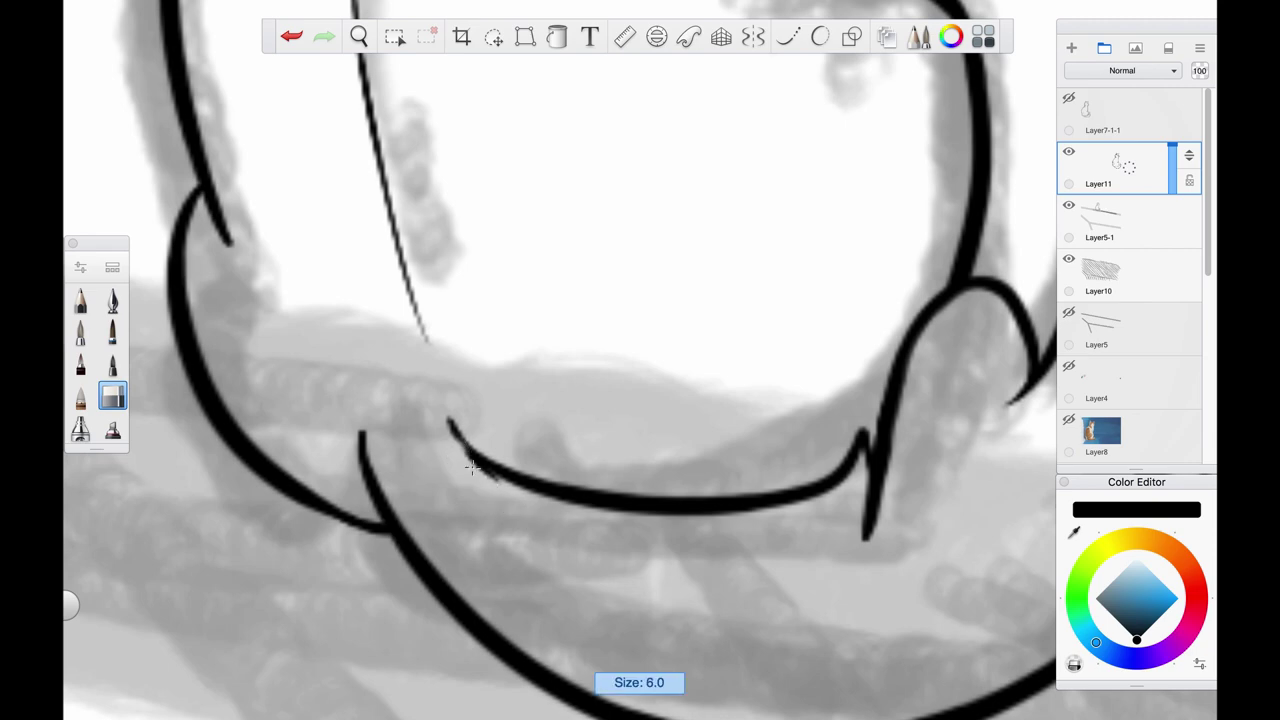
pyautogui.scroll(-5, 377, 432)
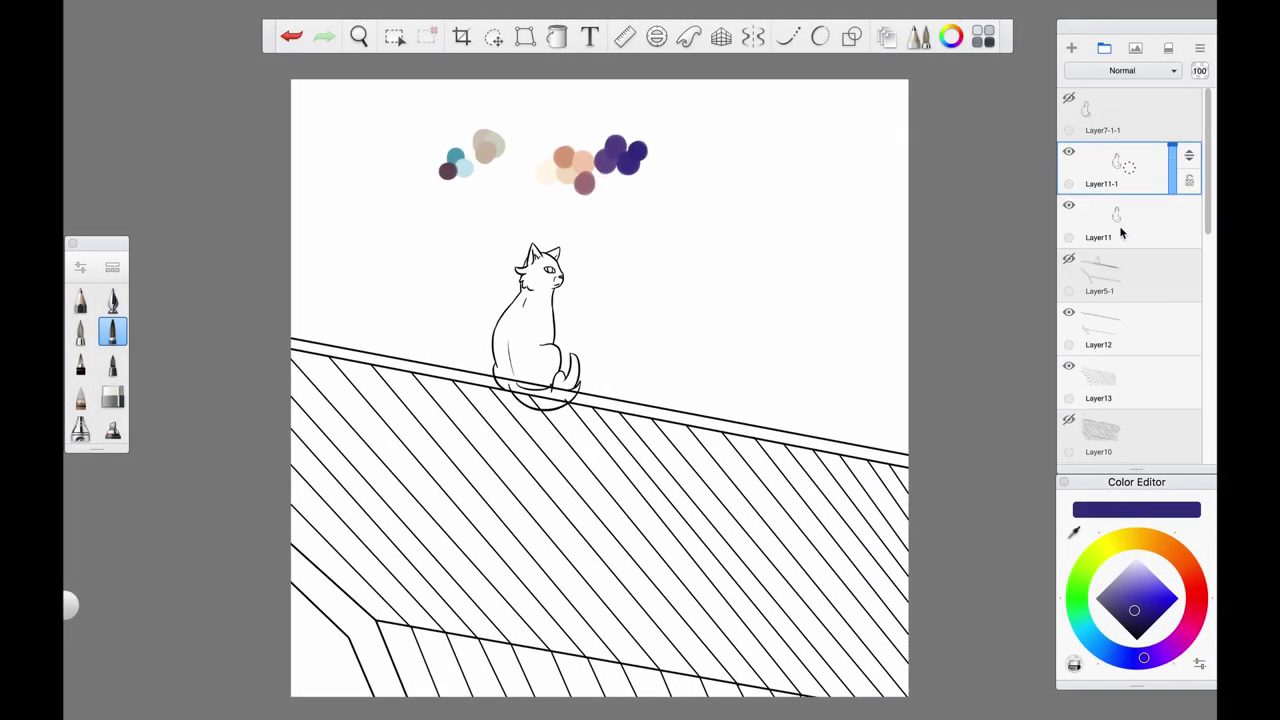
# On Layer11, sample the beige swatch and flood-fill the cat's body with it
pyautogui.click(1120, 232)
pyautogui.scroll(5, 520, 250)
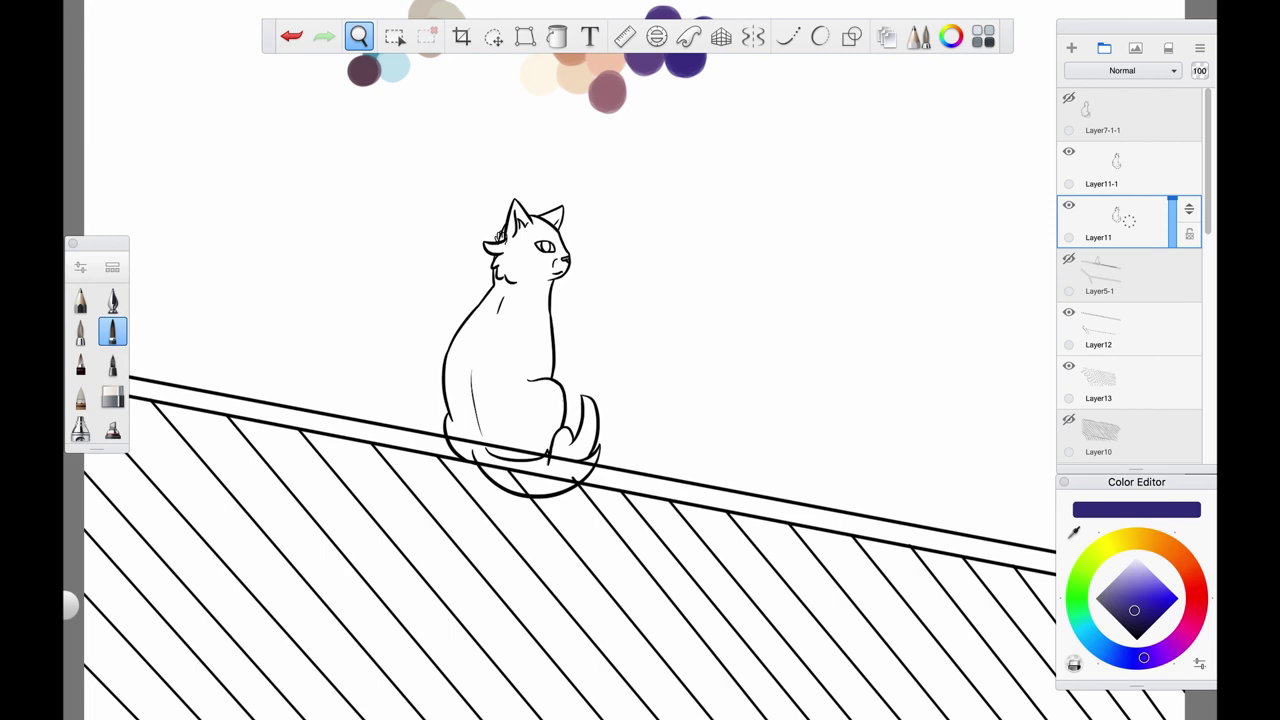
pyautogui.keyDown('alt'); pyautogui.click(482, 163); pyautogui.keyUp('alt')
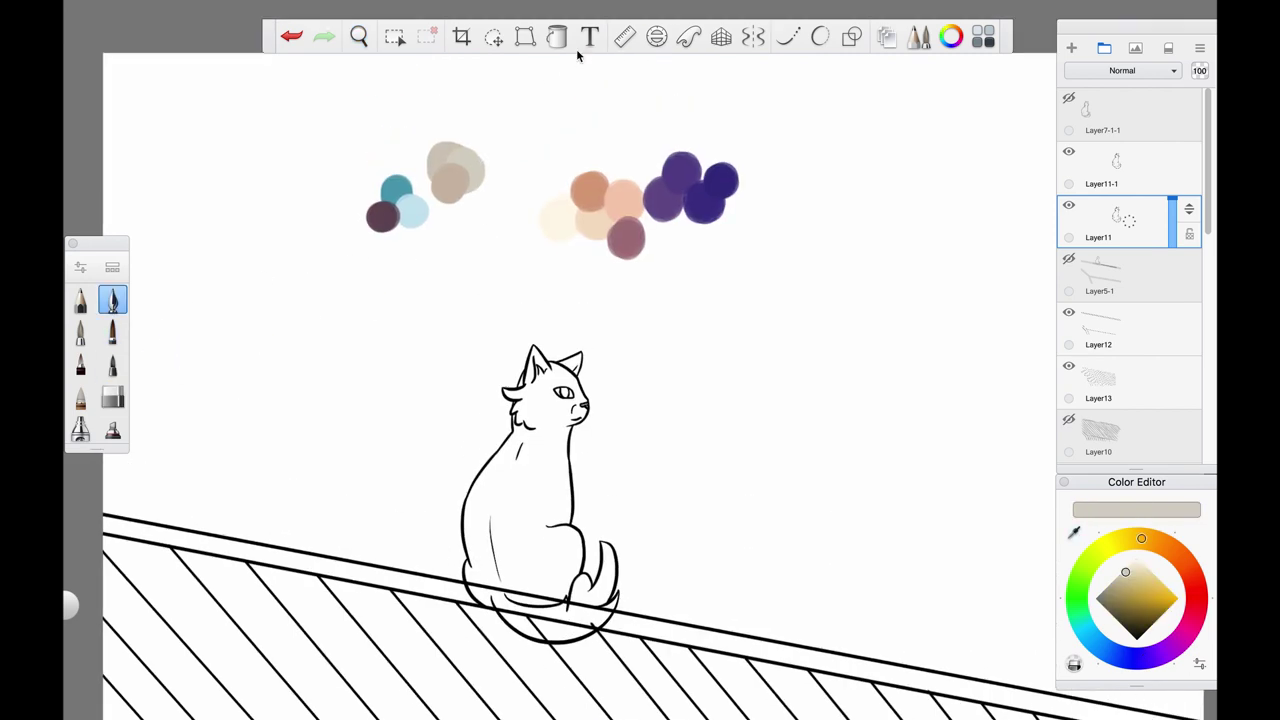
pyautogui.press('f')
pyautogui.click(531, 496)
pyautogui.scroll(2, 570, 332)
pyautogui.scroll(3, 570, 332)
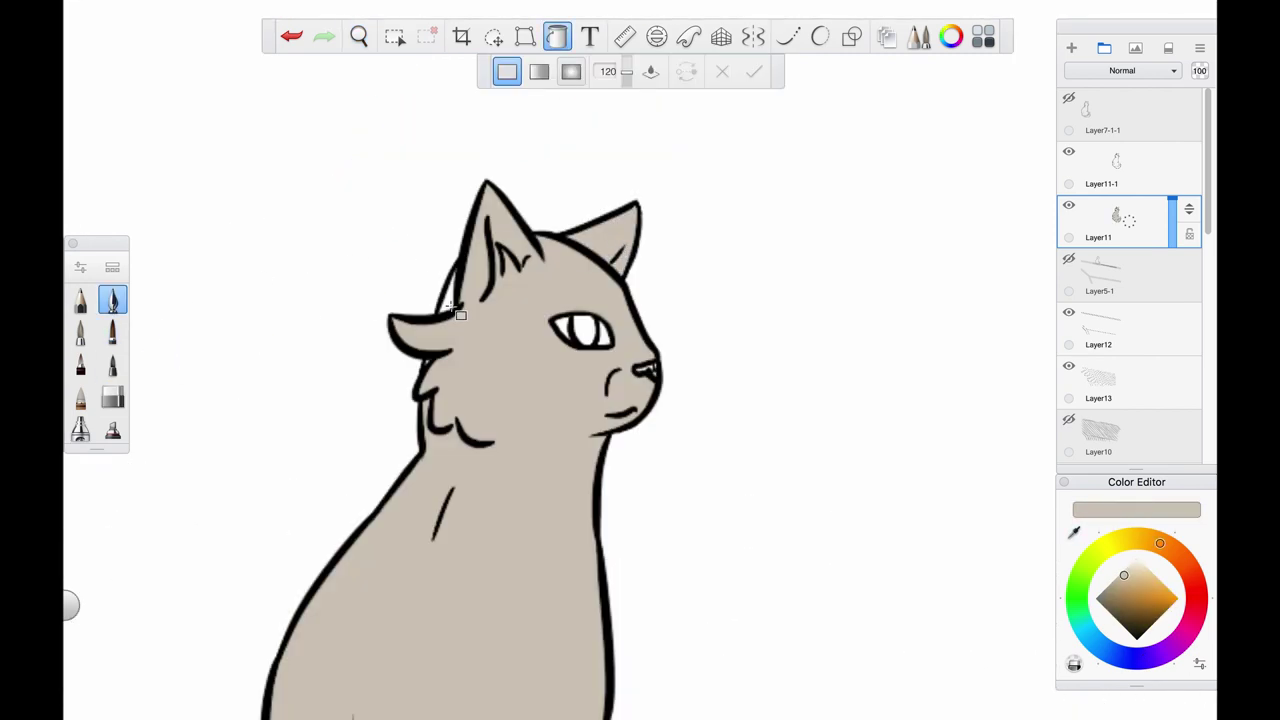
pyautogui.scroll(-4, 570, 332)
pyautogui.keyDown('alt'); pyautogui.click(533, 183); pyautogui.keyUp('alt')
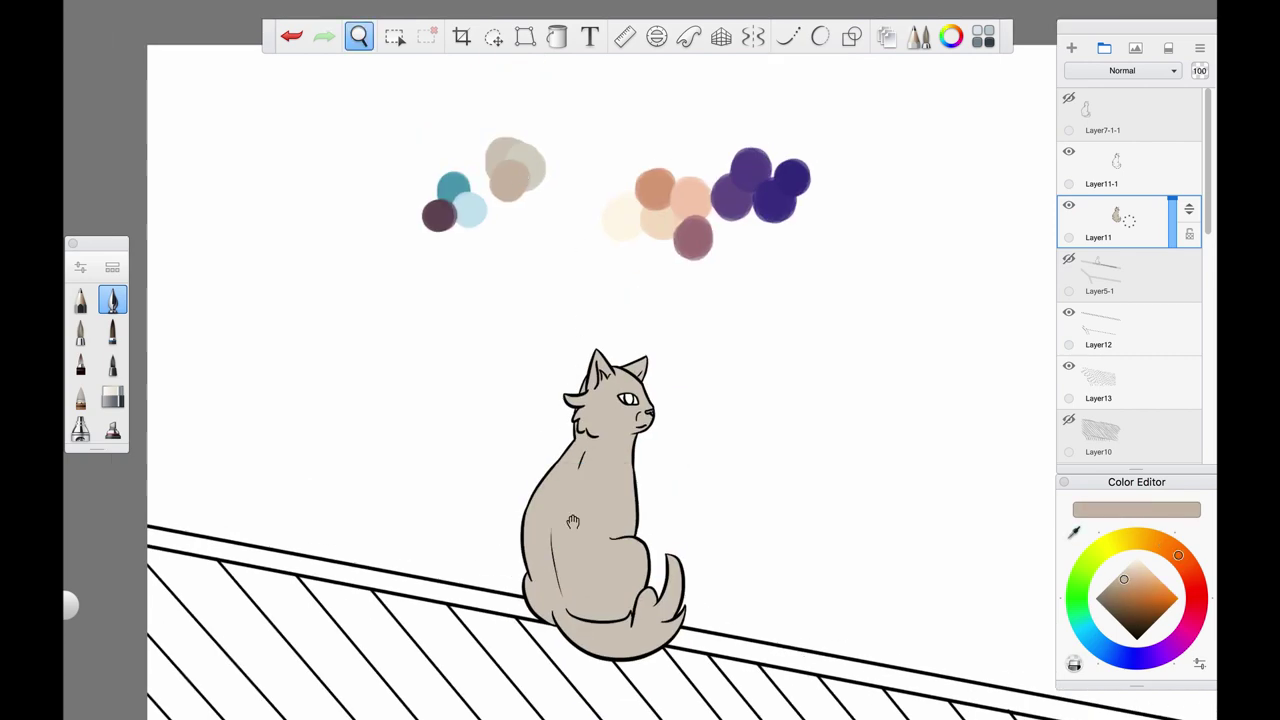
# Add a new layer above Layer11 and paint a faint tan mark above the eye
pyautogui.scroll(5, 543, 414)
pyautogui.hotkey('ctrl', 'l')
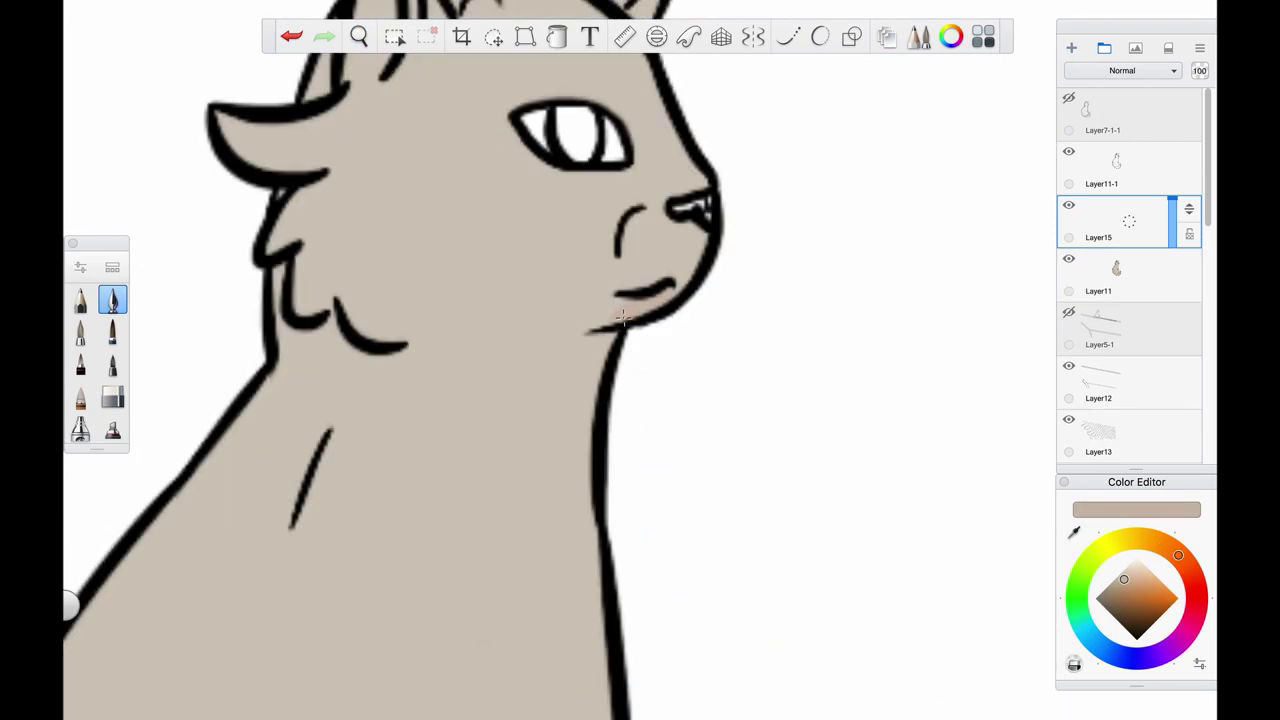
pyautogui.scroll(-3, 622, 316)
pyautogui.scroll(3, 600, 250)
pyautogui.moveTo(646, 190); pyautogui.dragTo(589, 190)
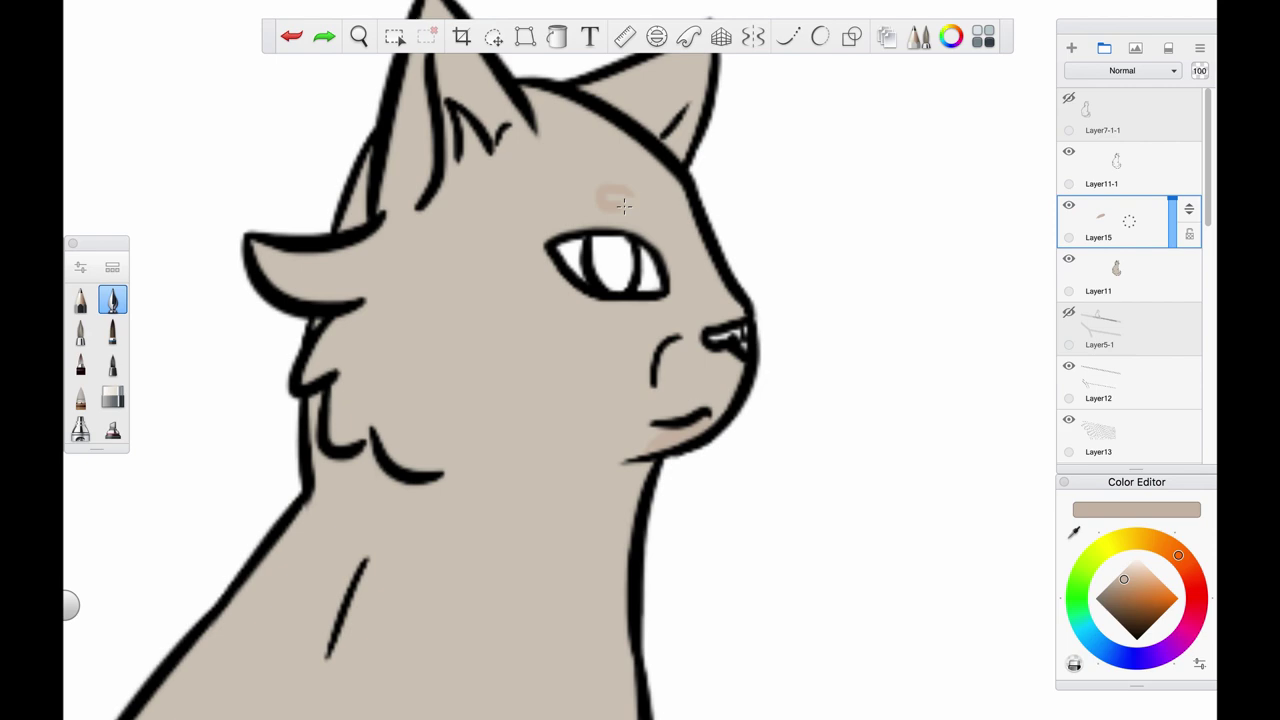
# Undo the stray y-shaped stroke and outline a tan patch at the tail's base
pyautogui.scroll(-3, 637, 421)
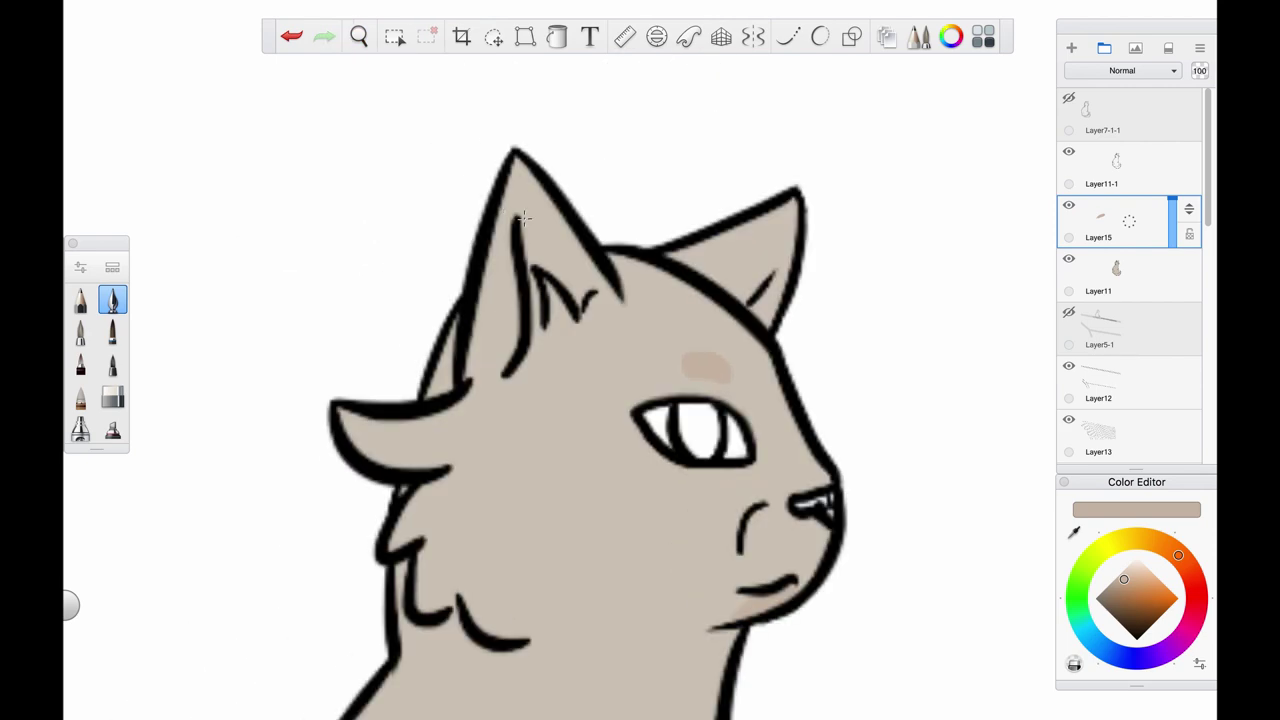
pyautogui.scroll(-5, 637, 421)
pyautogui.scroll(5, 533, 433)
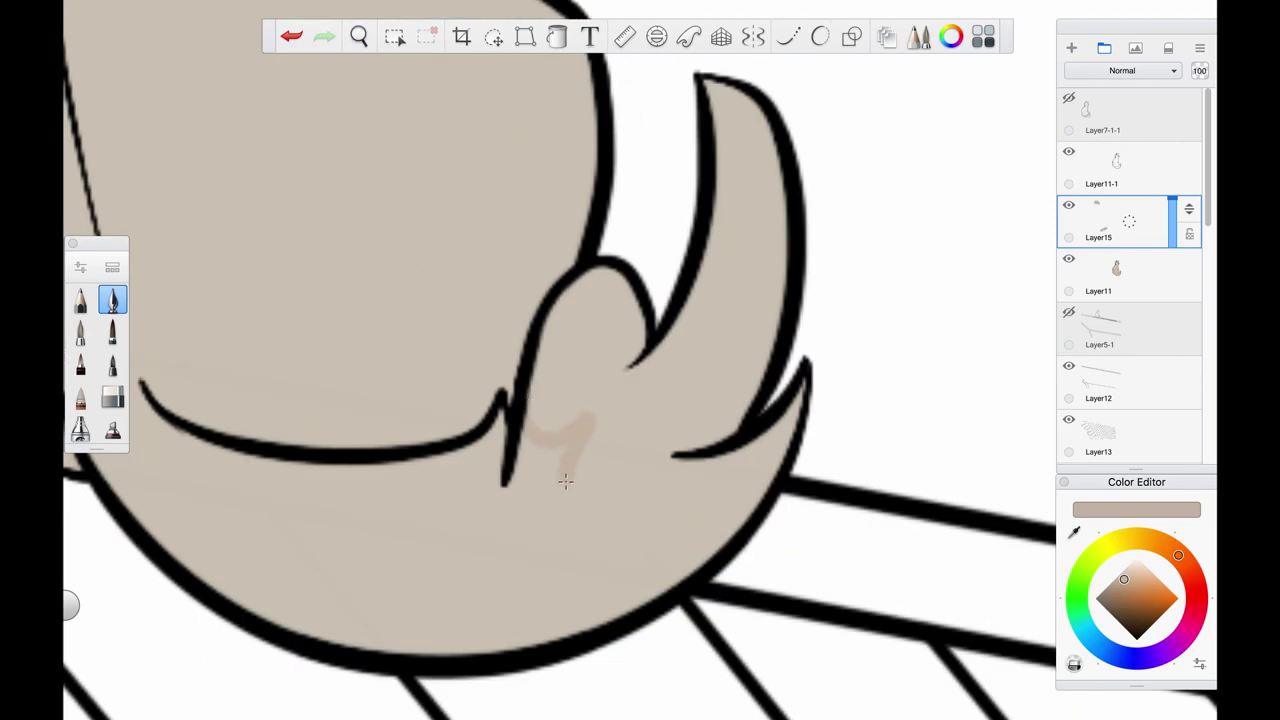
pyautogui.press('super+z')
pyautogui.moveTo(528, 440); pyautogui.dragTo(568, 458)
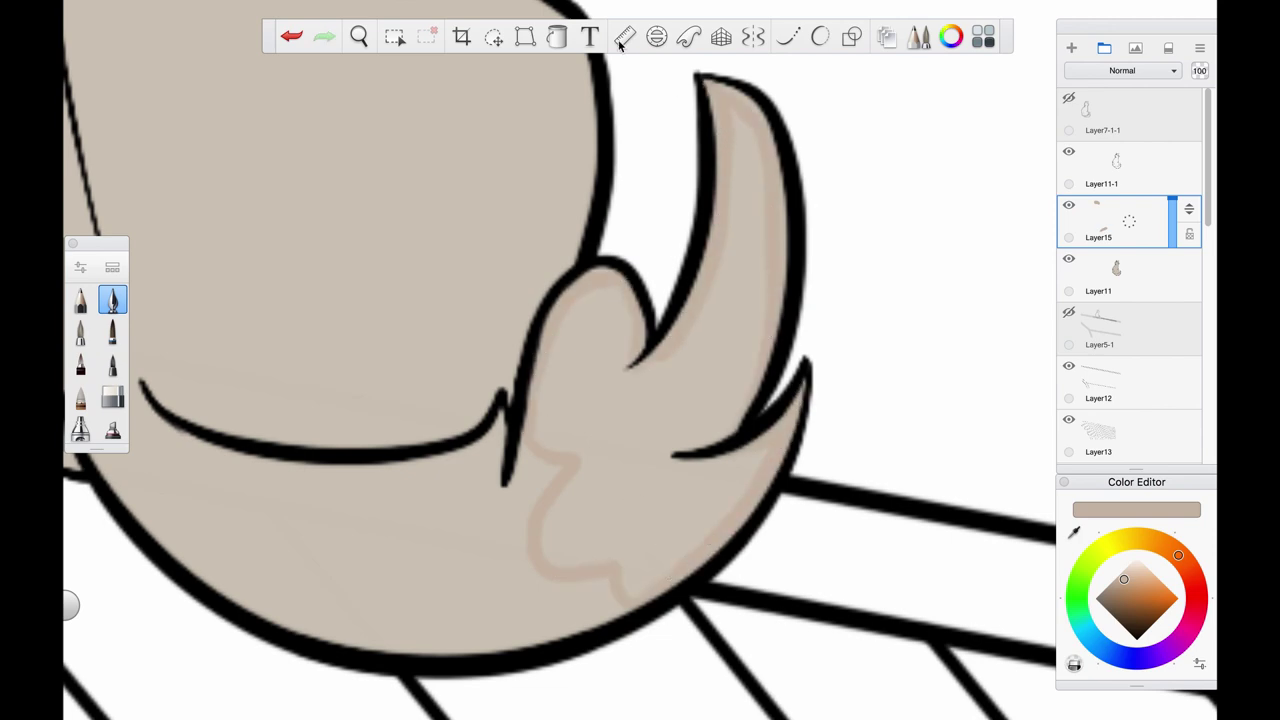
pyautogui.scroll(-3, 686, 366)
# Add a new layer above Layer11 and dab a soft darker tan stroke on the tail
pyautogui.click(1115, 275)
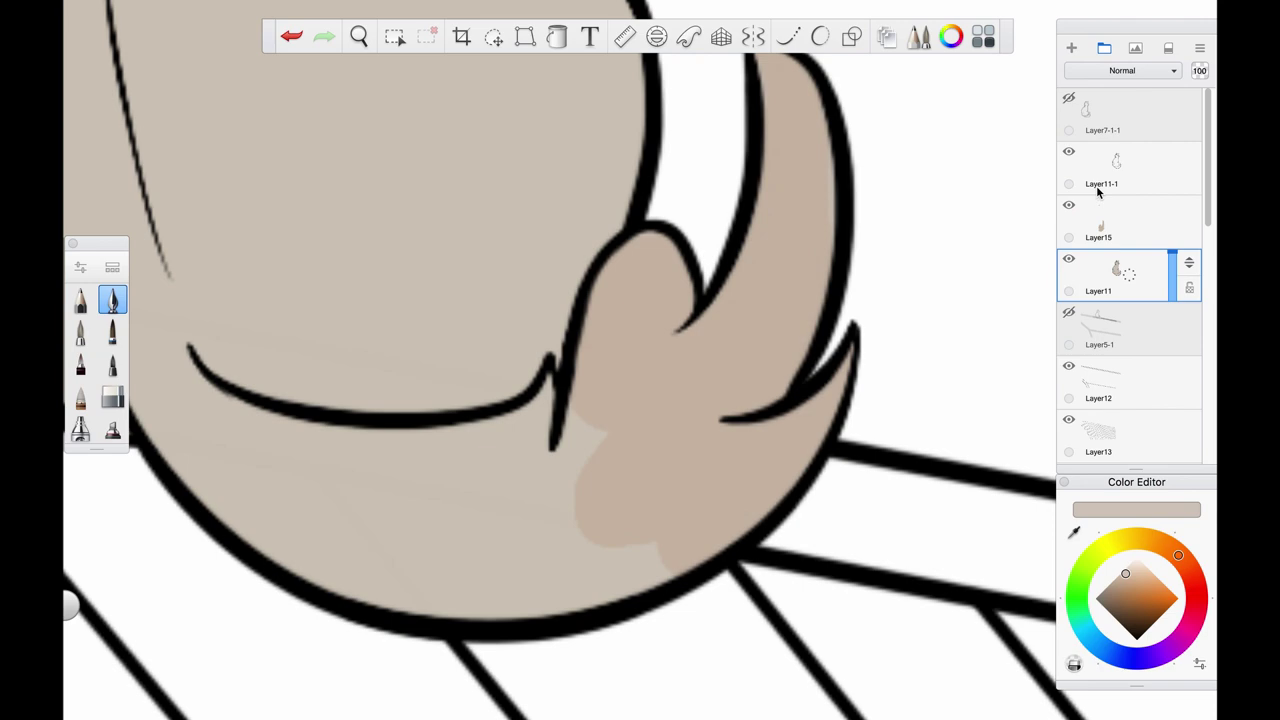
pyautogui.press('super+l')
pyautogui.press('e')
pyautogui.scroll(-2, 579, 358)
pyautogui.click(1120, 579)
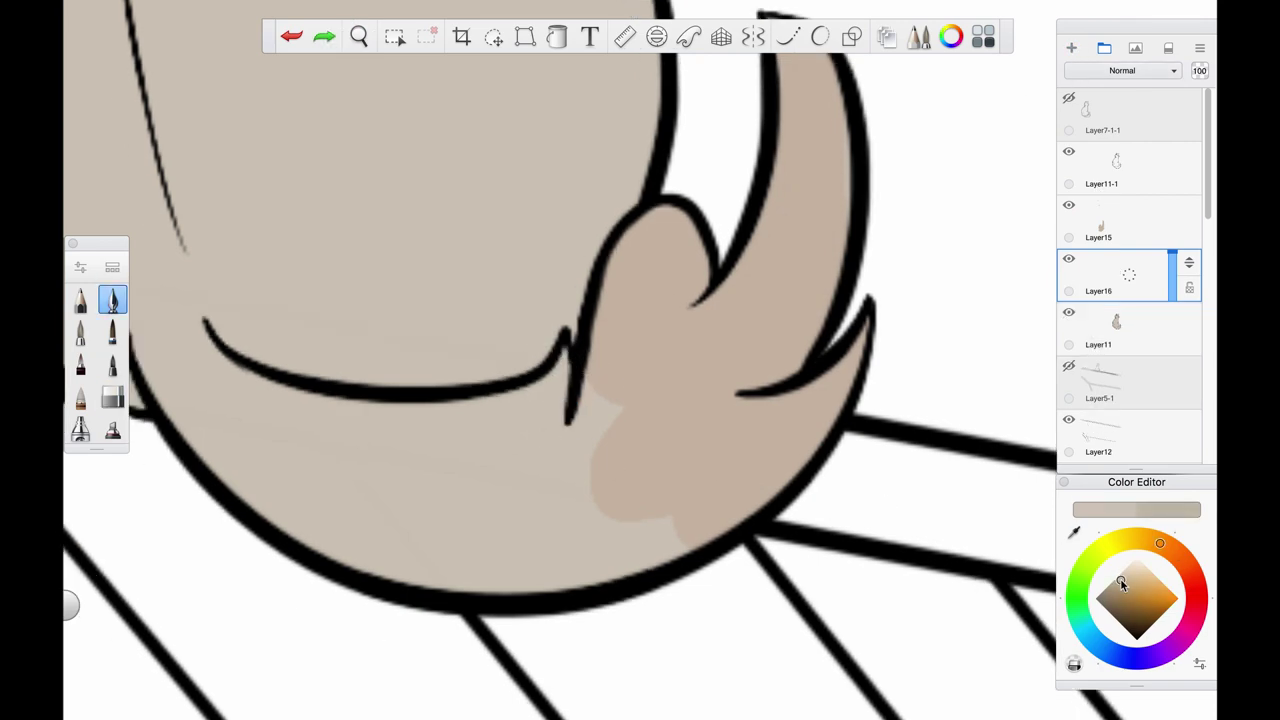
pyautogui.moveTo(520, 405); pyautogui.dragTo(544, 437)
# Undo an unwanted whole-cat fill and resample the darker tan from the tail
pyautogui.press('f')
pyautogui.click(598, 370)
pyautogui.scroll(-5, 598, 370)
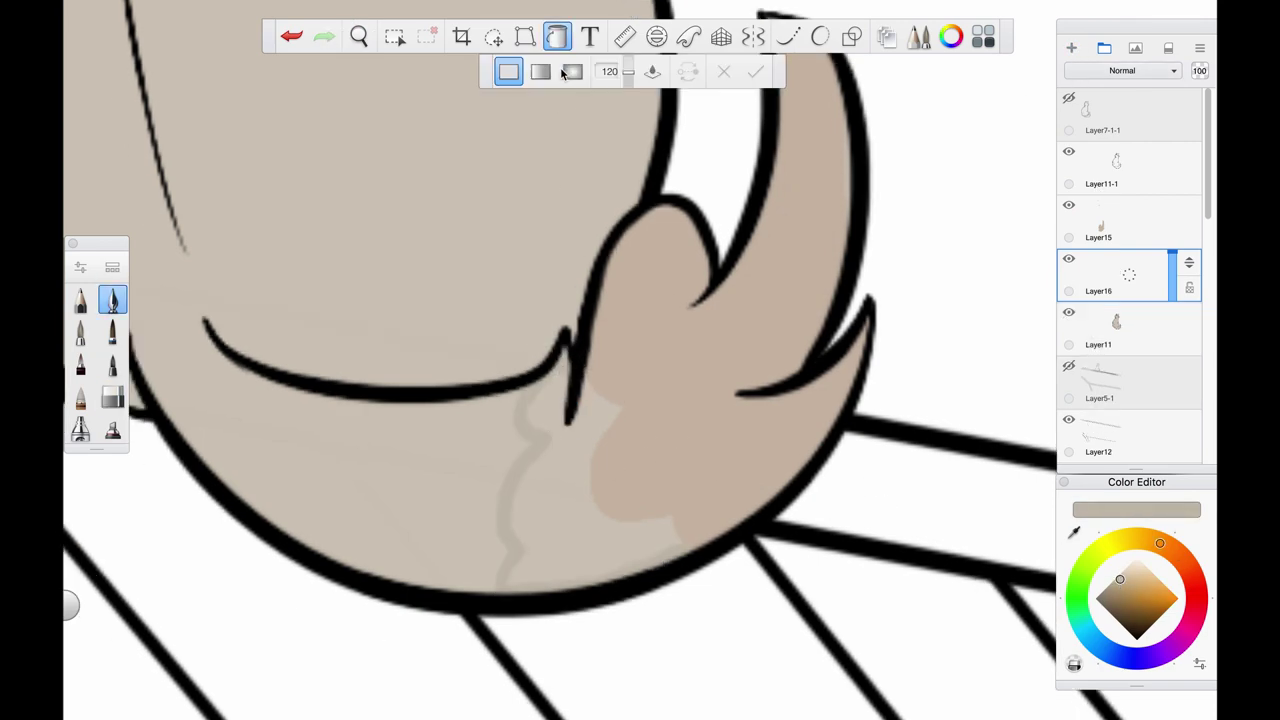
pyautogui.scroll(2, 695, 592)
pyautogui.hotkey('ctrl', 'z')
pyautogui.scroll(3, 689, 457)
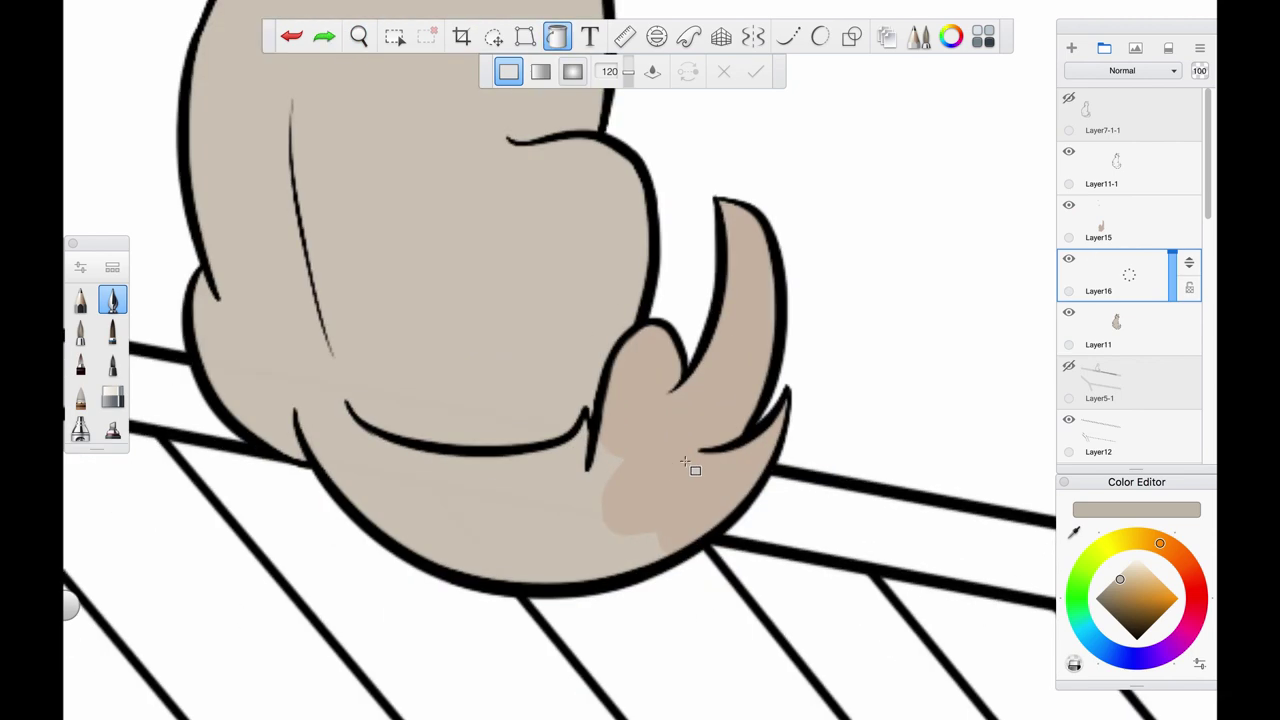
pyautogui.keyDown('alt'); pyautogui.click(637, 357); pyautogui.keyUp('alt')
pyautogui.scroll(2, 637, 357)
# Move Layer16 above Layer15, then outline and fill the inner tail curl in darker tan
pyautogui.moveTo(1090, 270); pyautogui.dragTo(1090, 200)
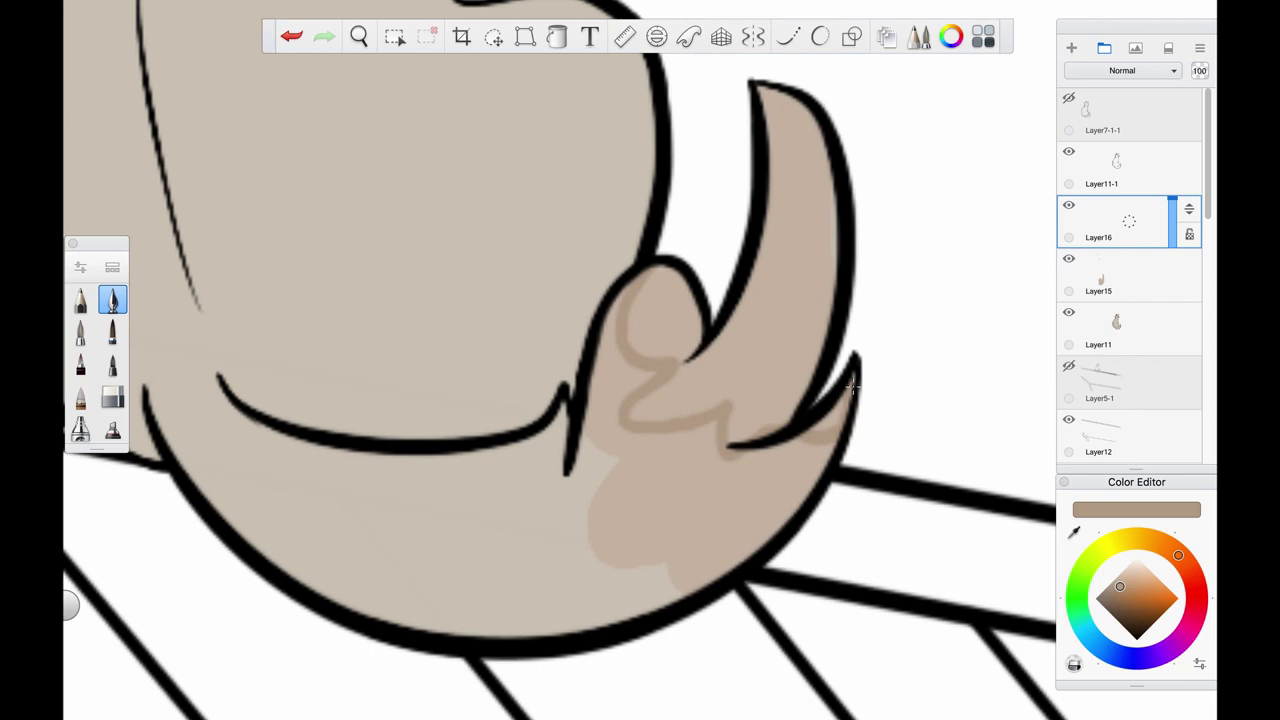
pyautogui.moveTo(705, 345); pyautogui.dragTo(782, 175)
pyautogui.click(557, 36)
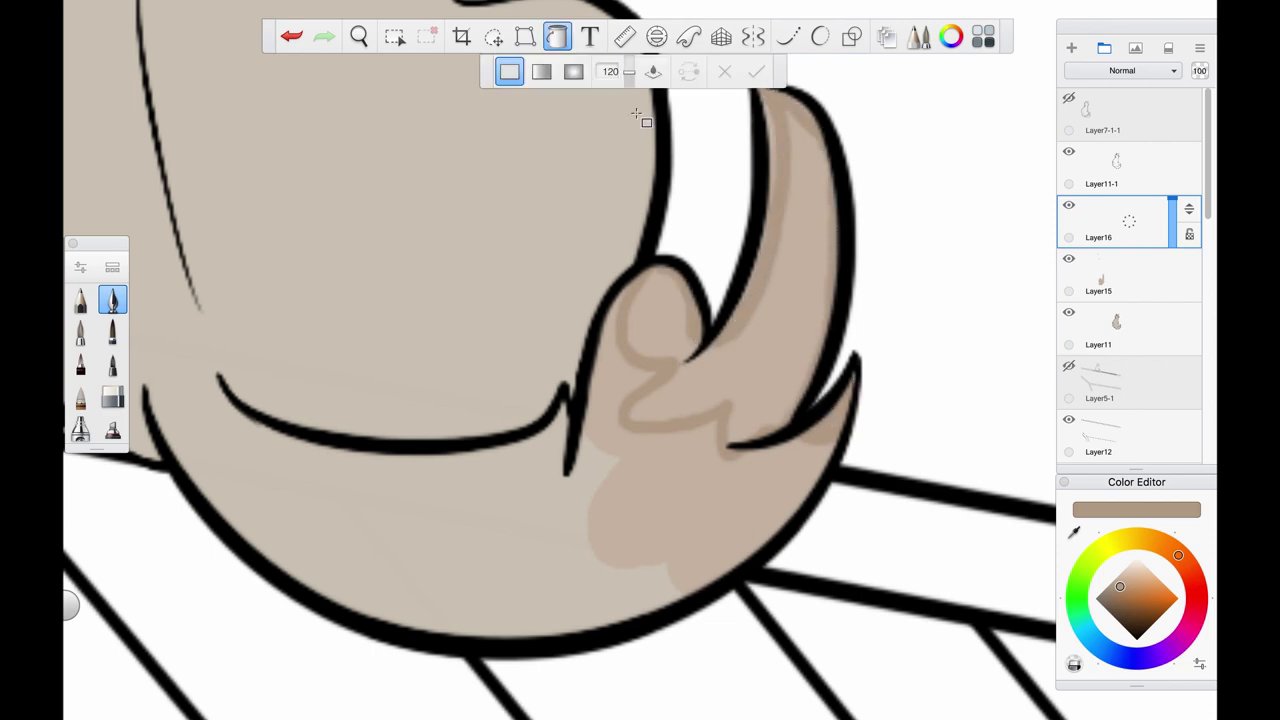
pyautogui.click(769, 173)
pyautogui.scroll(2, 769, 173)
# Pick a paler cream colour in the Color Editor for the ear-tip and eye highlights
pyautogui.scroll(-5, 811, 354)
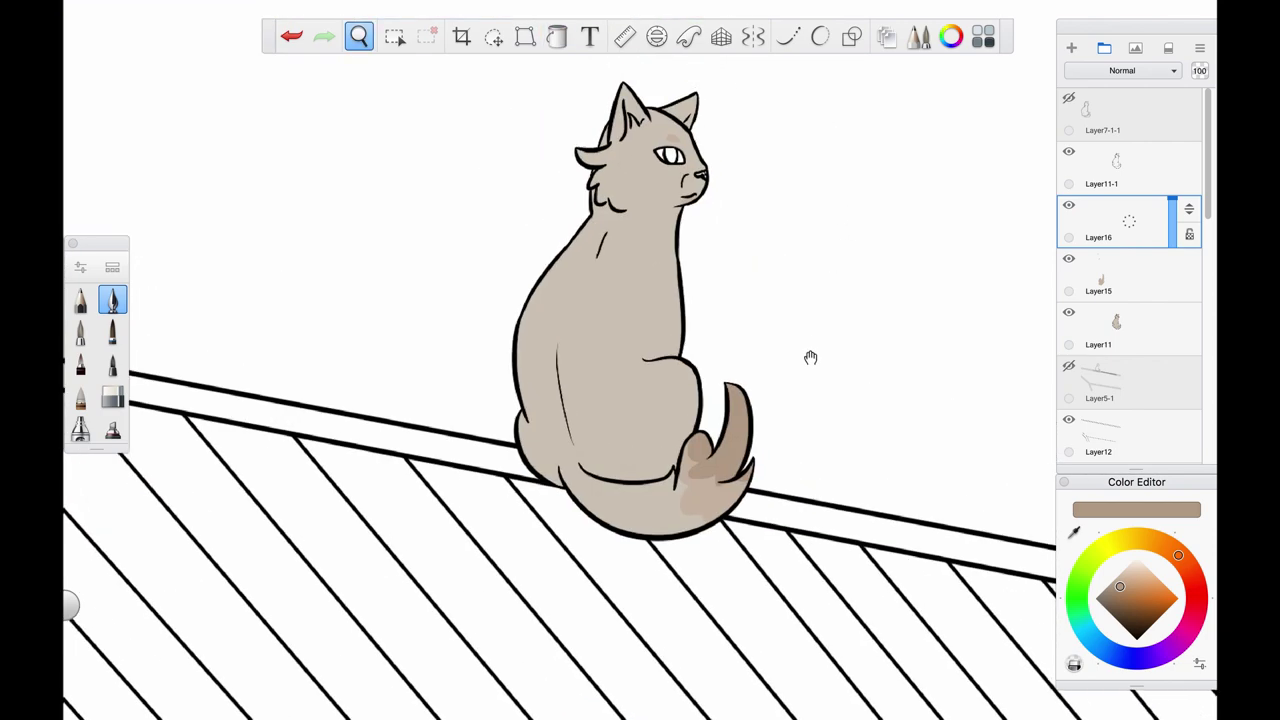
pyautogui.scroll(5, 705, 250)
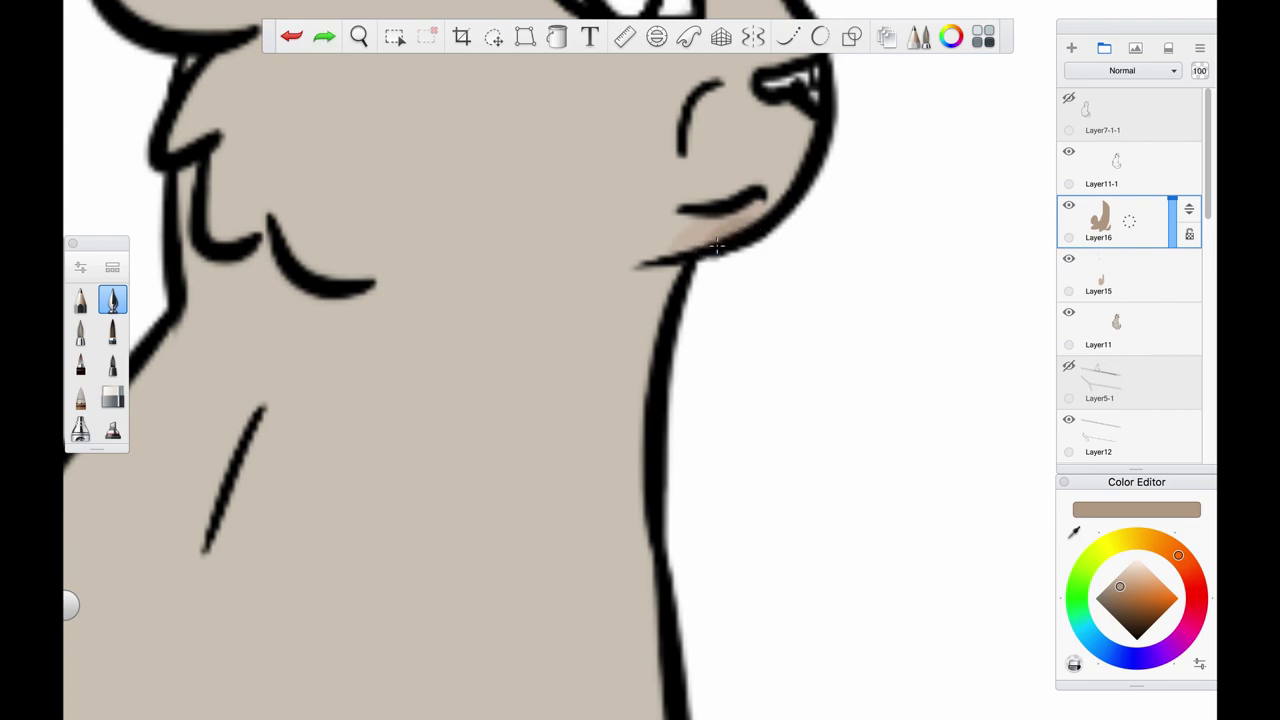
pyautogui.scroll(-6, 717, 245)
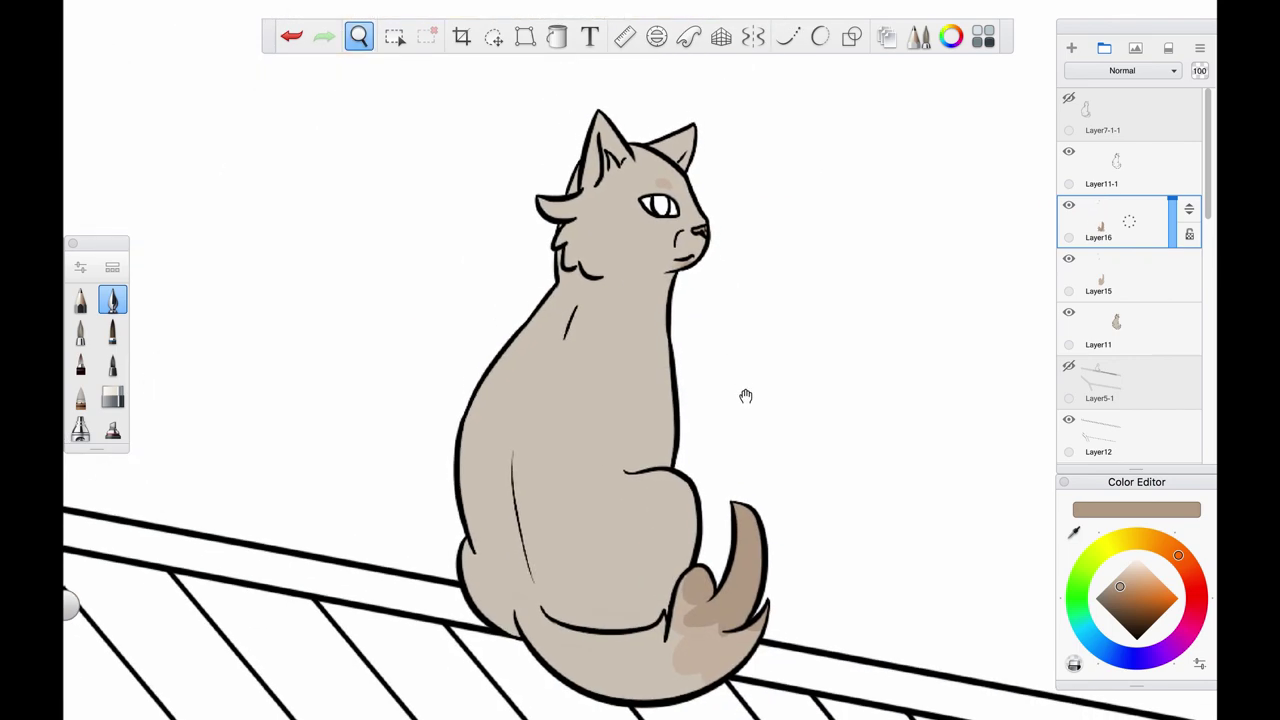
pyautogui.moveTo(1122, 583); pyautogui.dragTo(1129, 568)
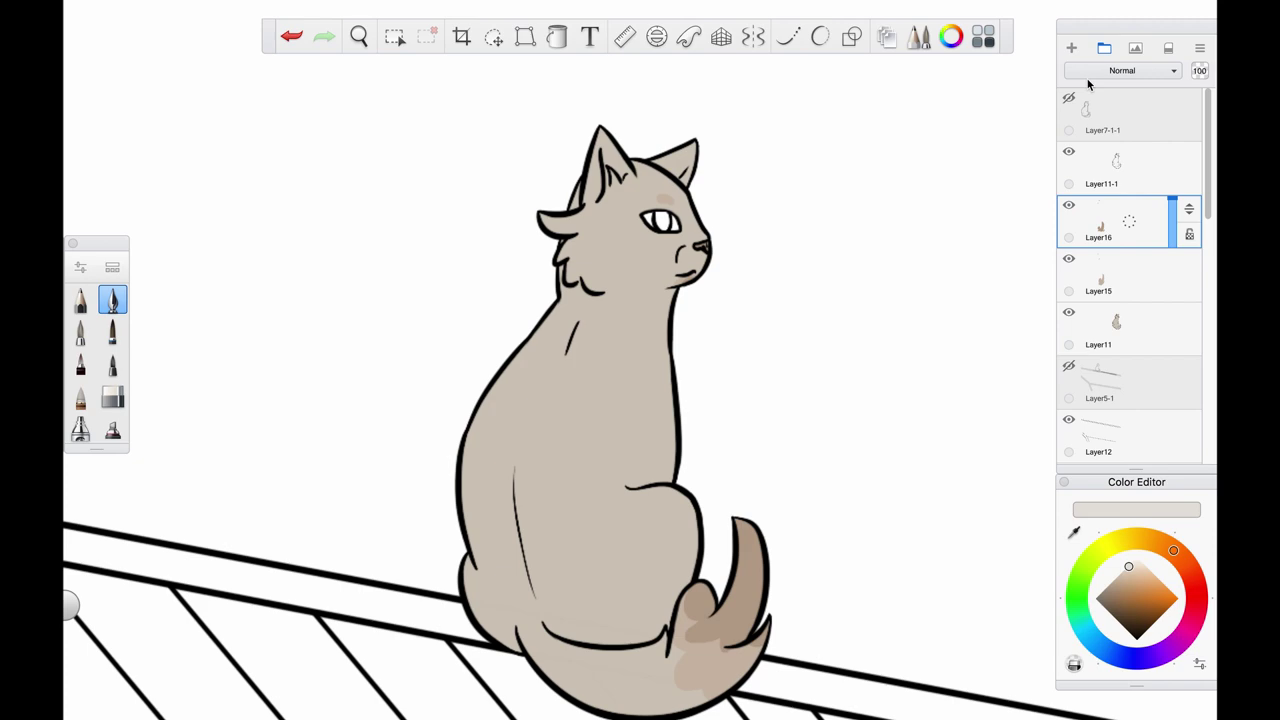
pyautogui.scroll(5, 540, 235)
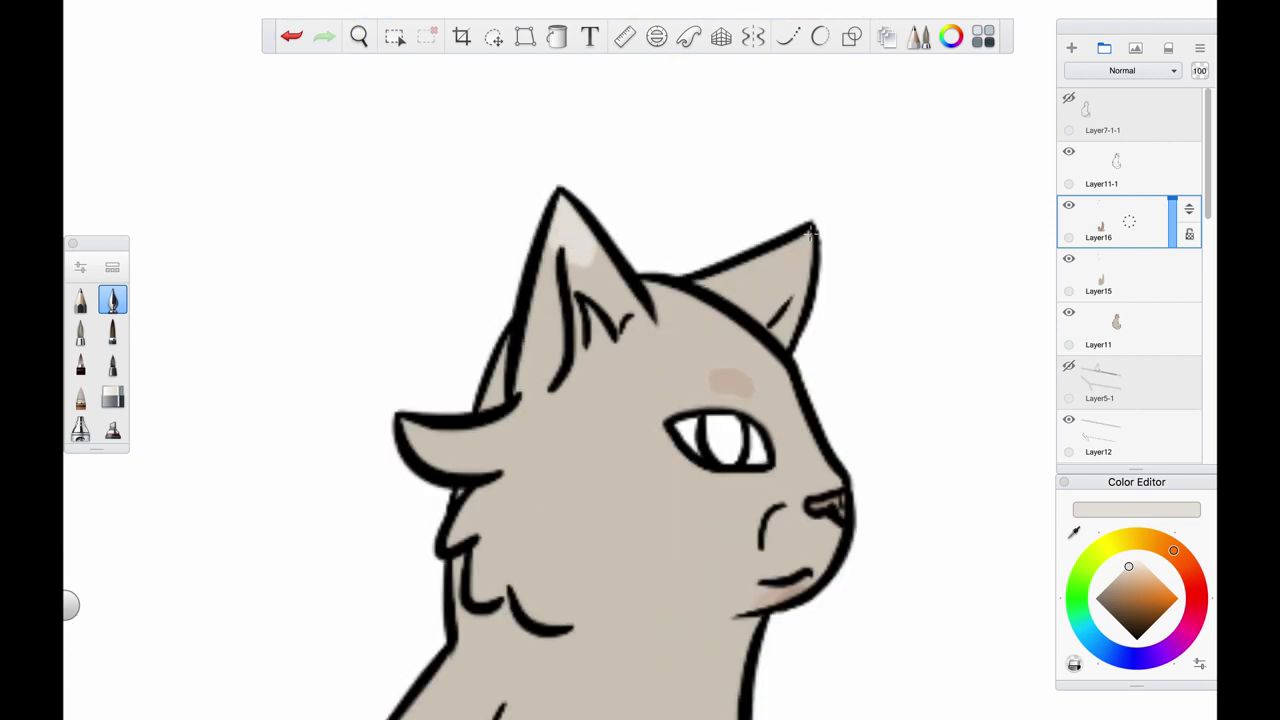
pyautogui.scroll(-4, 797, 244)
pyautogui.scroll(5, 608, 256)
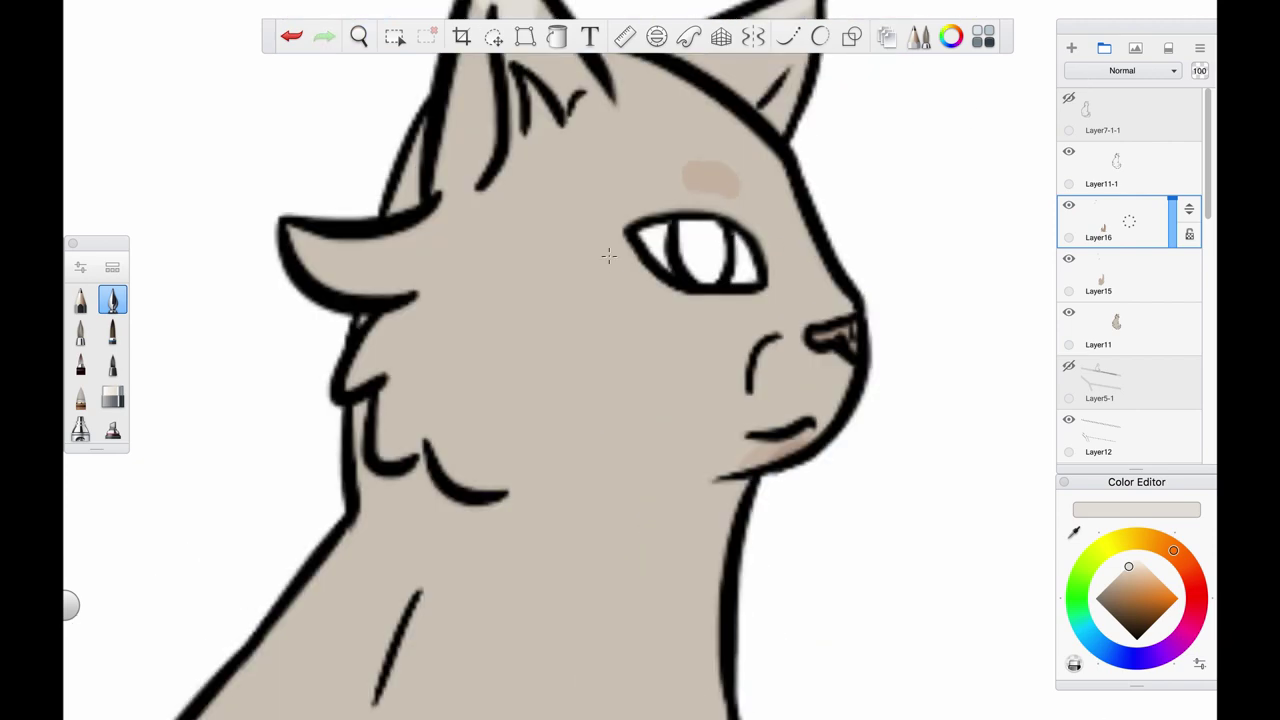
pyautogui.scroll(-3, 593, 304)
pyautogui.scroll(3, 808, 316)
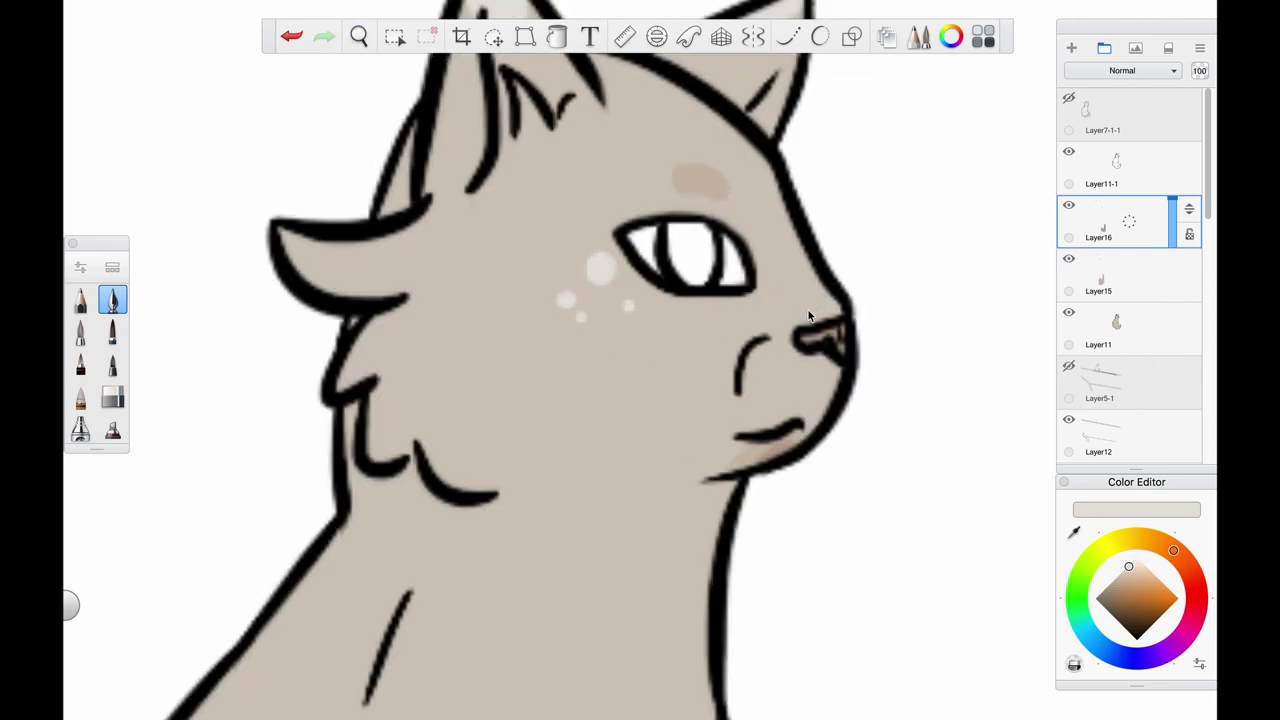
pyautogui.scroll(-4, 815, 278)
pyautogui.scroll(5, 704, 453)
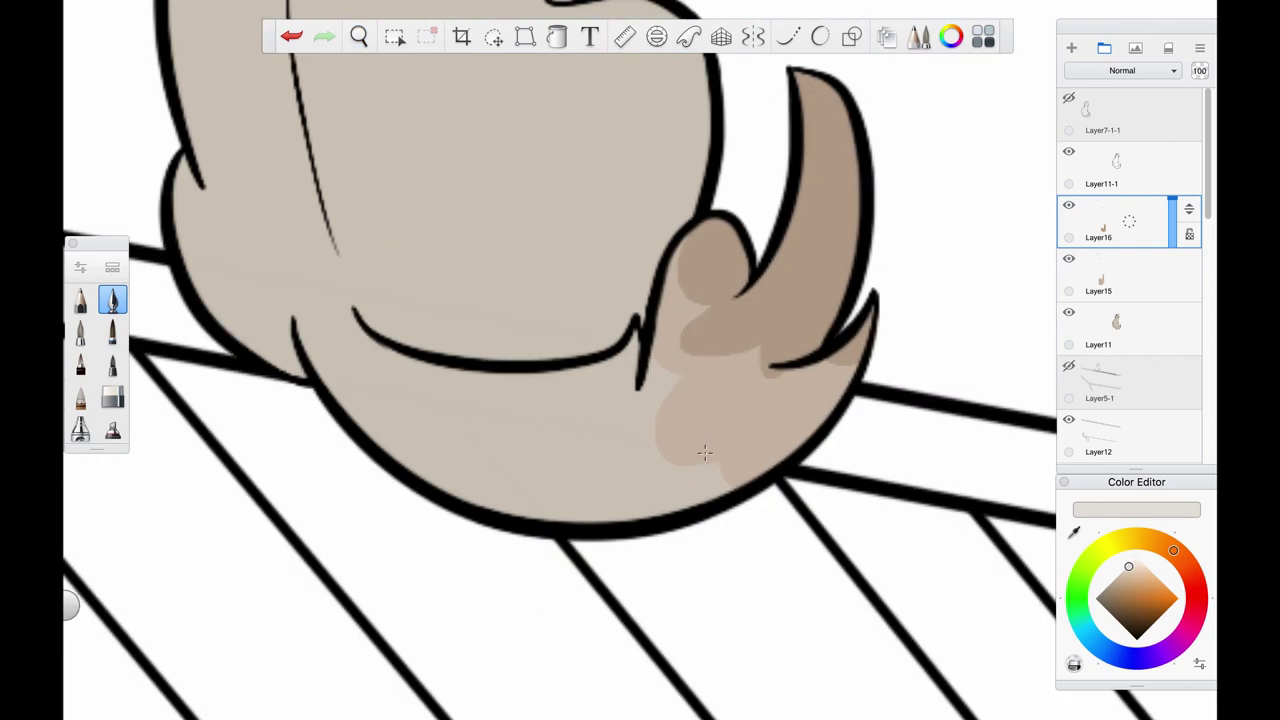
# Fill the cat's eye with the teal swatch colour using the Fill tool
pyautogui.scroll(-4, 686, 498)
pyautogui.scroll(5, 734, 309)
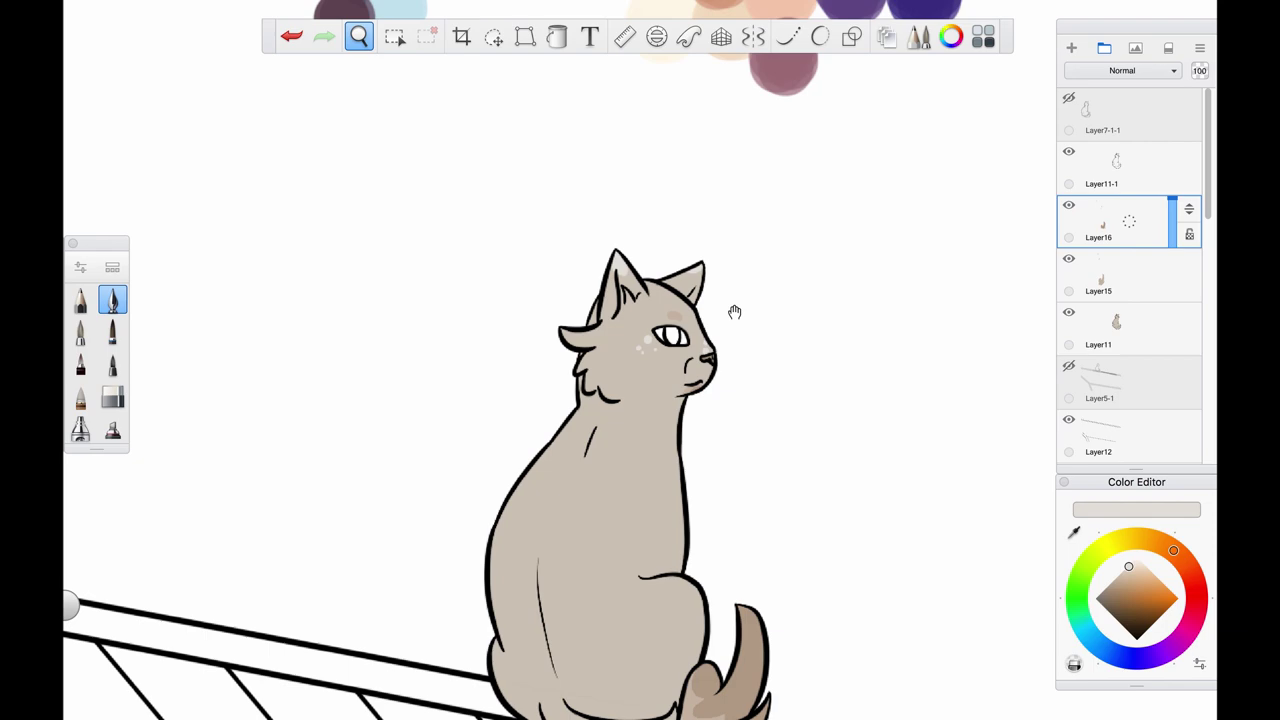
pyautogui.click(380, 170)
pyautogui.press('f')
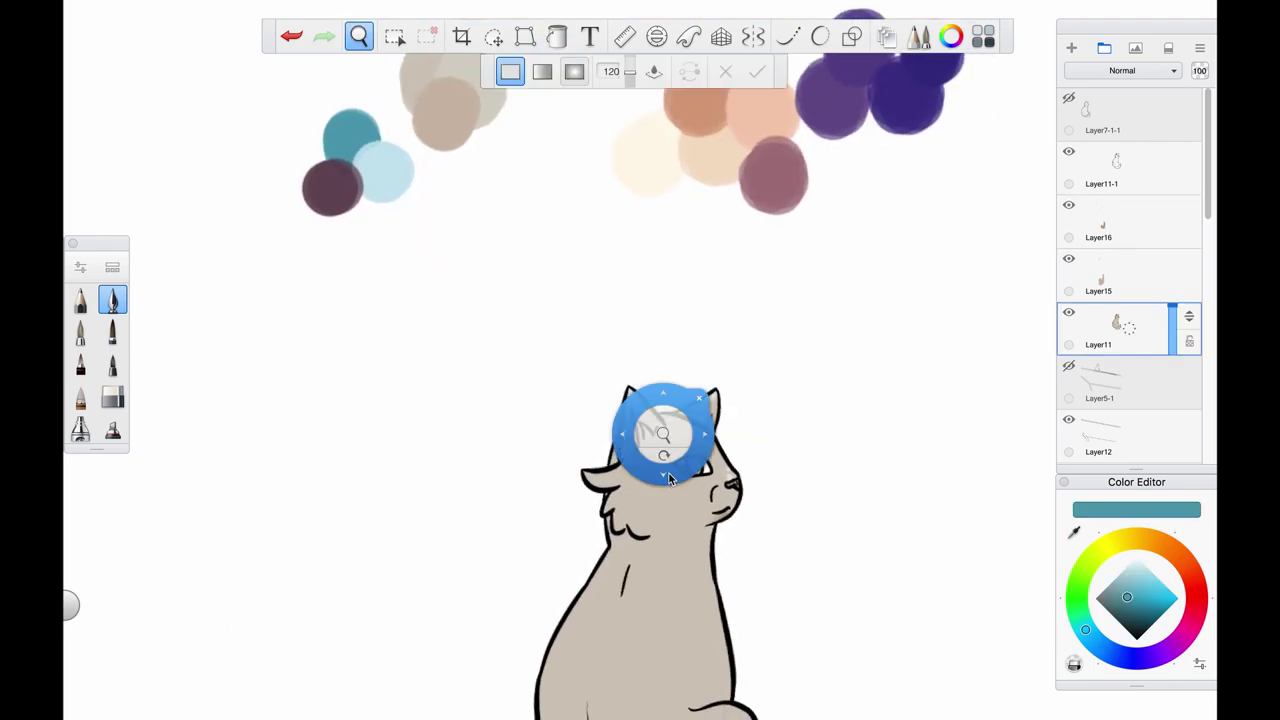
pyautogui.click(680, 508)
pyautogui.scroll(3, 502, 218)
pyautogui.scroll(3, 502, 218)
# Sample the light blue and dark mauve swatches and paint a mauve pupil in the eye
pyautogui.keyDown('alt'); pyautogui.click(471, 229); pyautogui.keyUp('alt')
pyautogui.scroll(-3, 793, 518)
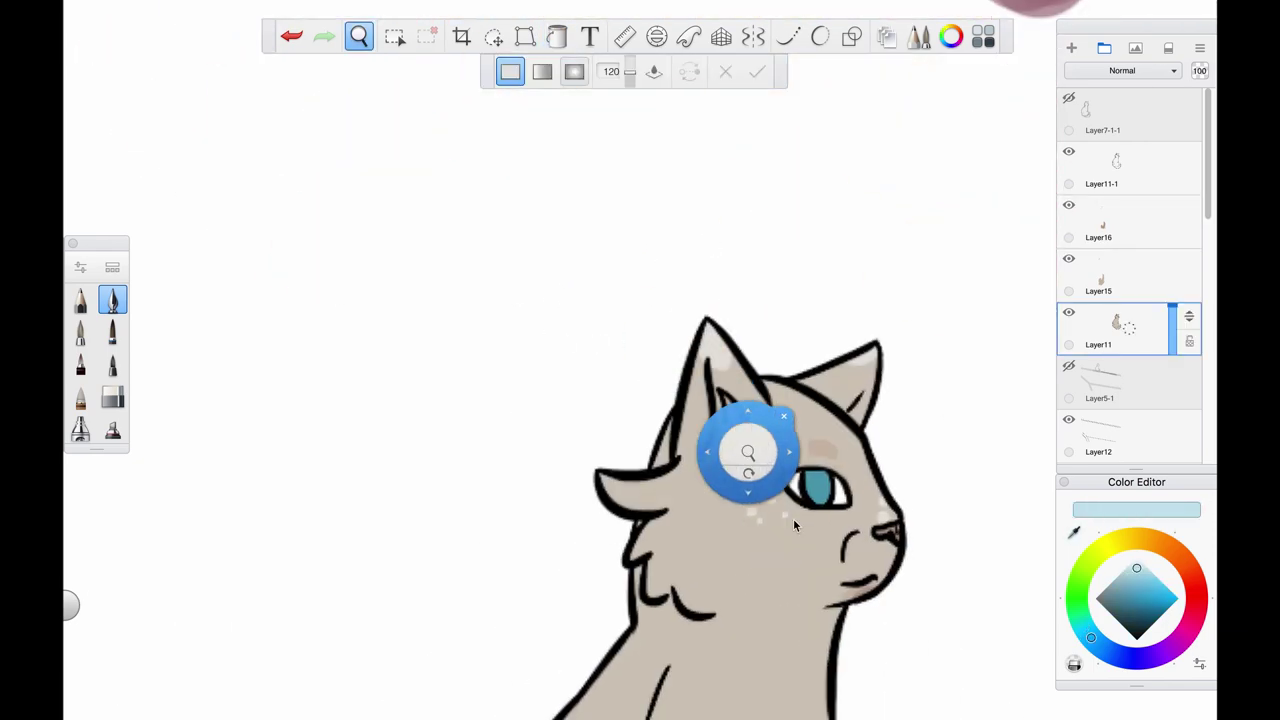
pyautogui.scroll(5, 692, 377)
pyautogui.scroll(-4, 692, 377)
pyautogui.keyDown('alt'); pyautogui.click(709, 566); pyautogui.keyUp('alt')
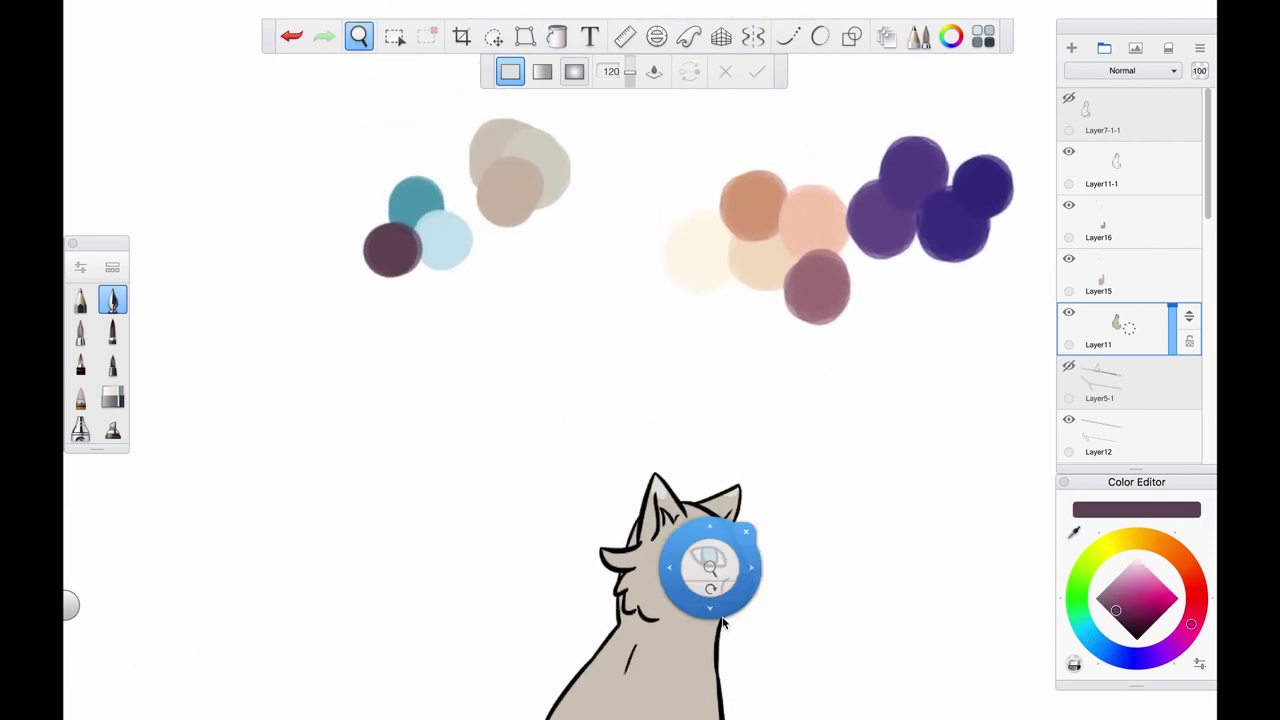
pyautogui.scroll(-2, 614, 443)
pyautogui.scroll(5, 673, 320)
pyautogui.moveTo(673, 306); pyautogui.dragTo(673, 328)
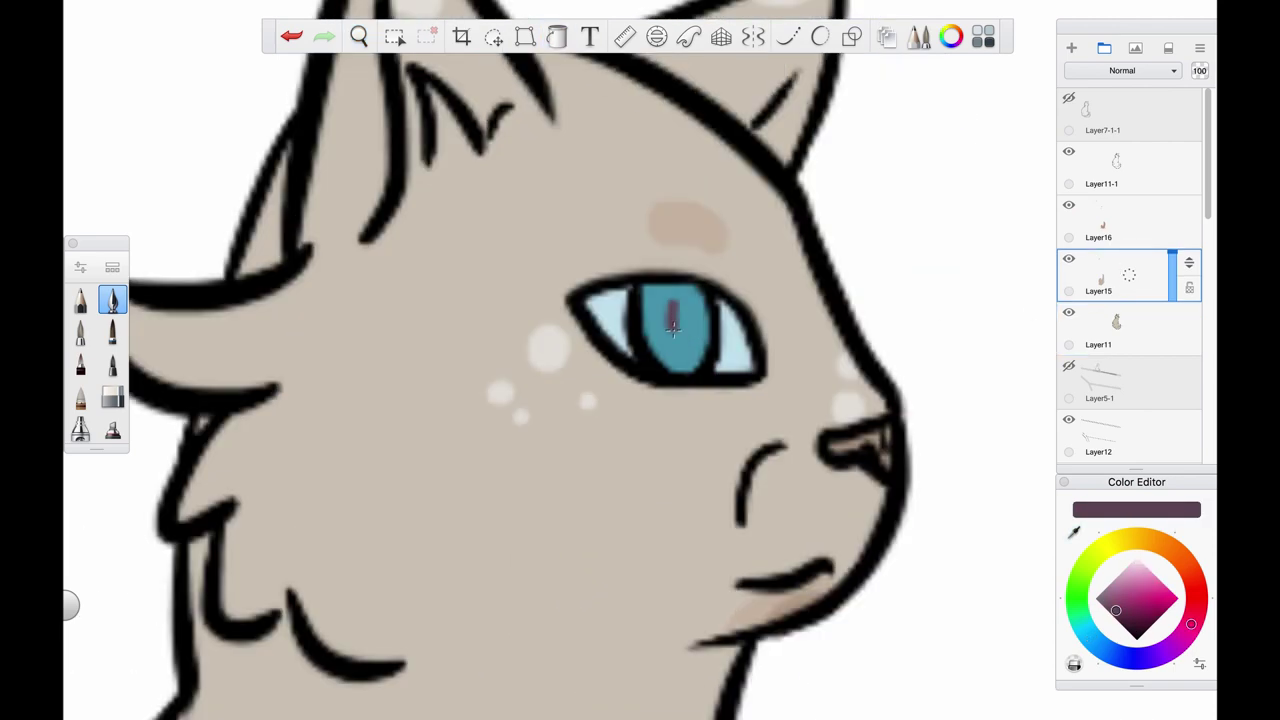
# Add a new layer for the eye highlight with white as the painting colour
pyautogui.click(1115, 176)
pyautogui.press('super+shift+n')
pyautogui.moveTo(1136, 560); pyautogui.dragTo(1143, 536)
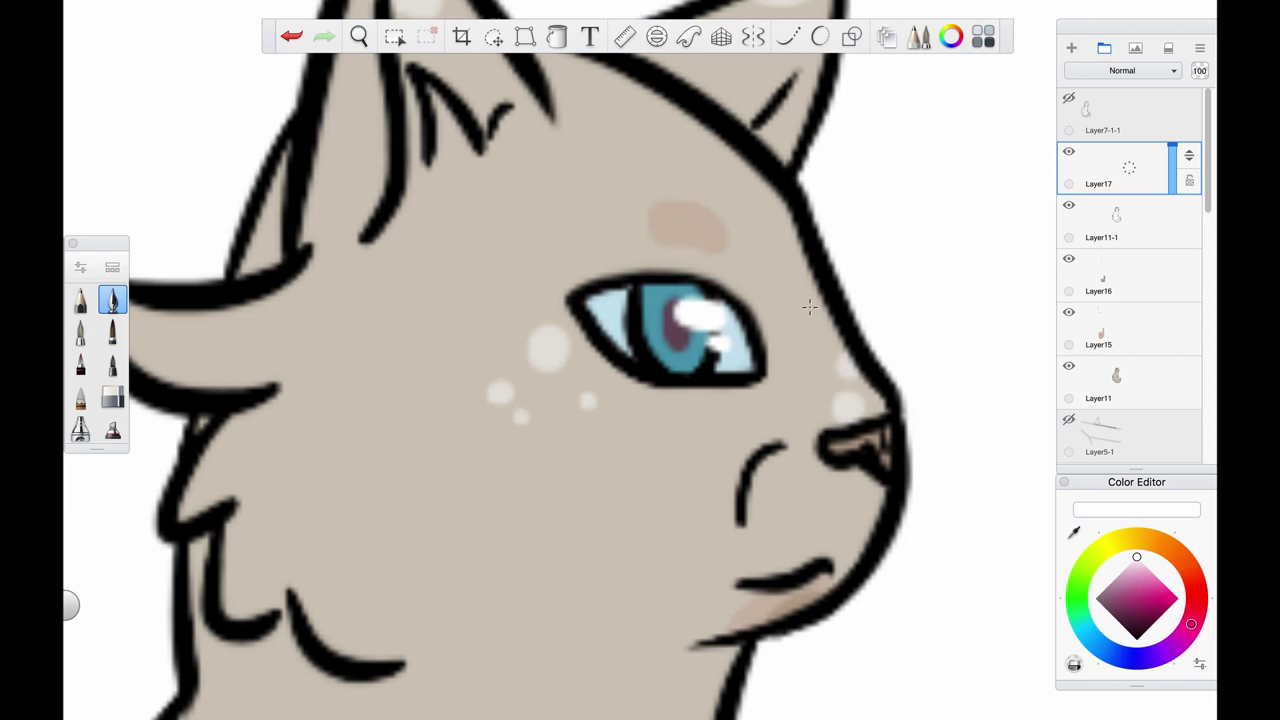
pyautogui.scroll(-5, 690, 283)
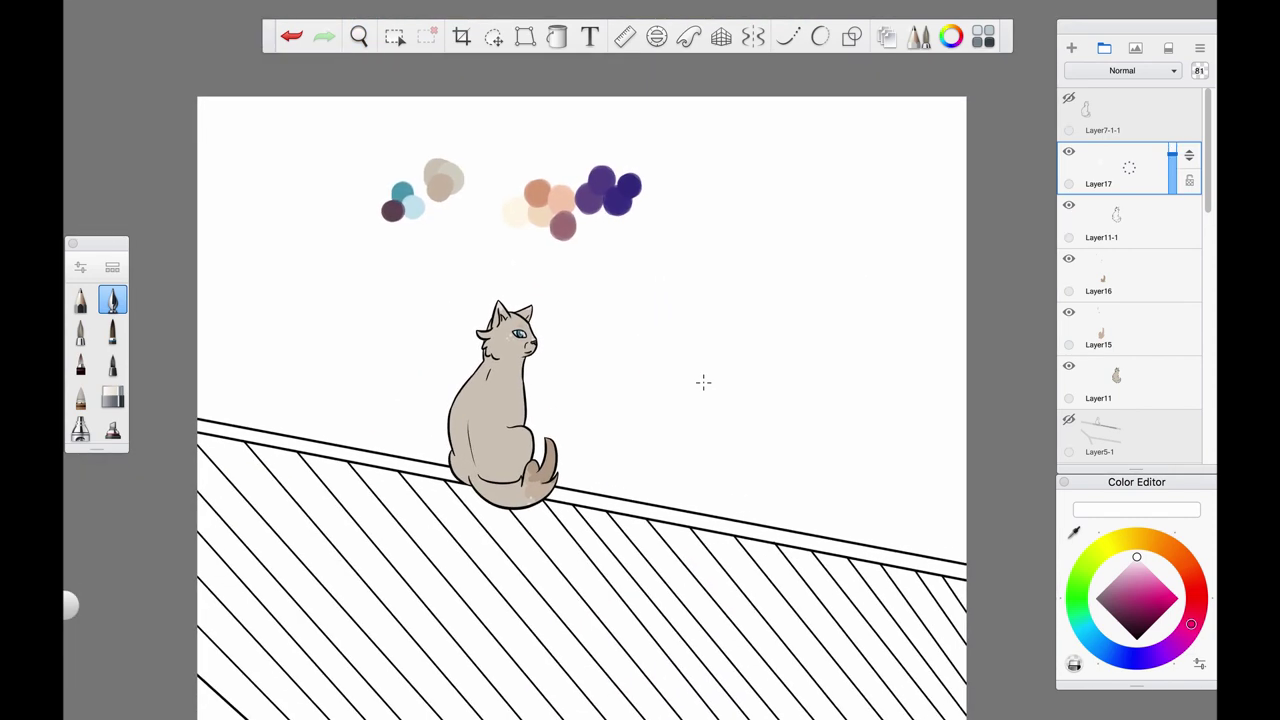
# On Layer12, fill the bottom-left roof region mauve and the border strips light grey
pyautogui.scroll(-3, 703, 382)
pyautogui.scroll(-4, 660, 329)
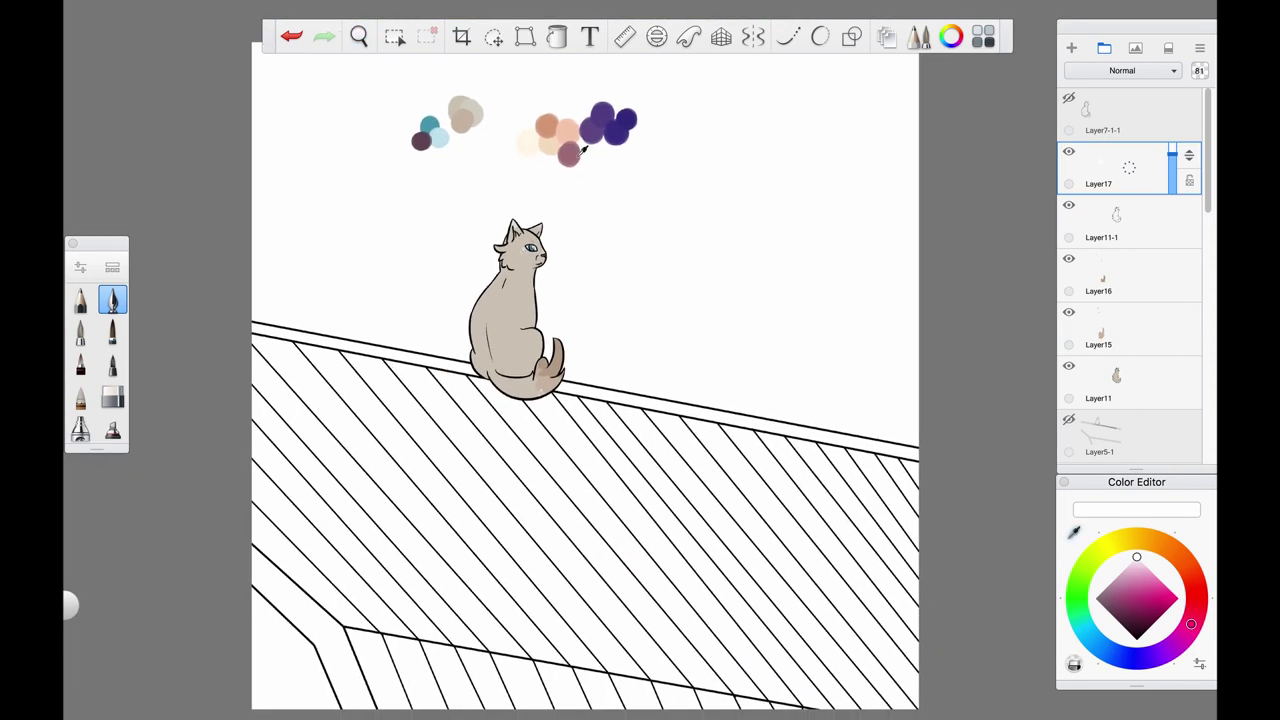
pyautogui.keyDown('alt'); pyautogui.click(577, 156); pyautogui.keyUp('alt')
pyautogui.moveTo(1207, 200); pyautogui.dragTo(1207, 290)
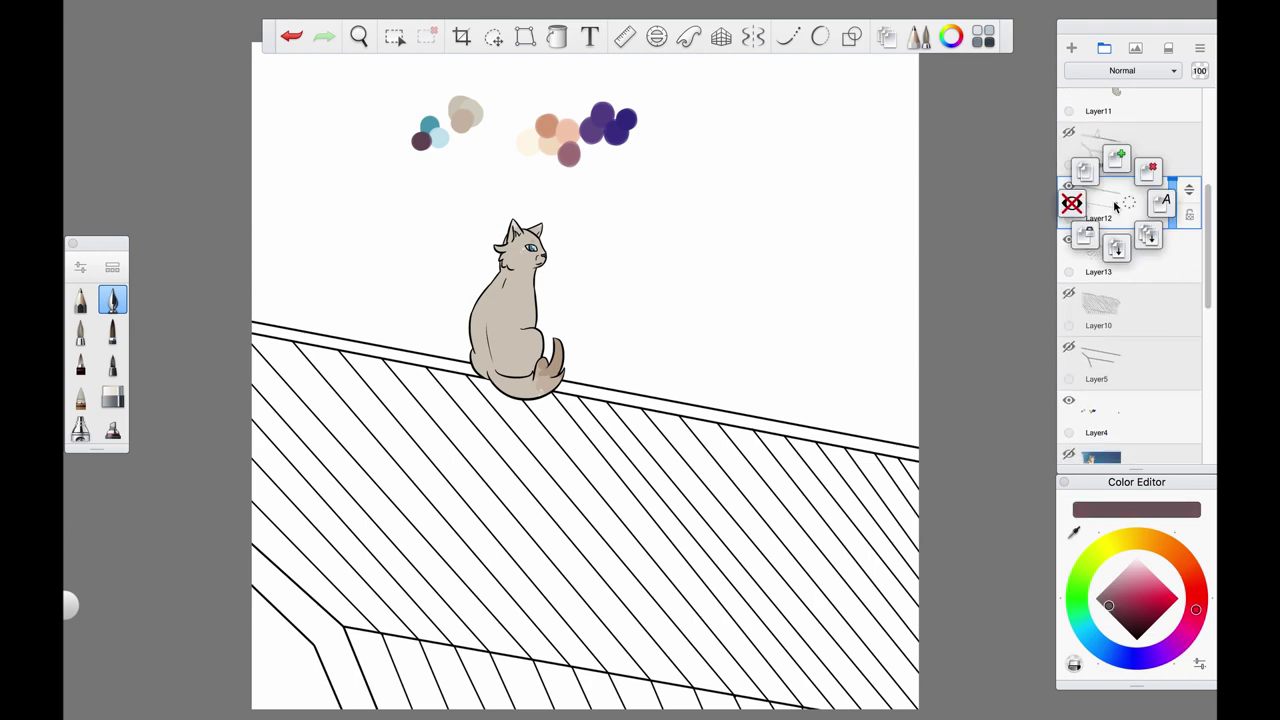
pyautogui.click(1115, 255)
pyautogui.click(557, 36)
pyautogui.click(290, 645)
pyautogui.click(1121, 572)
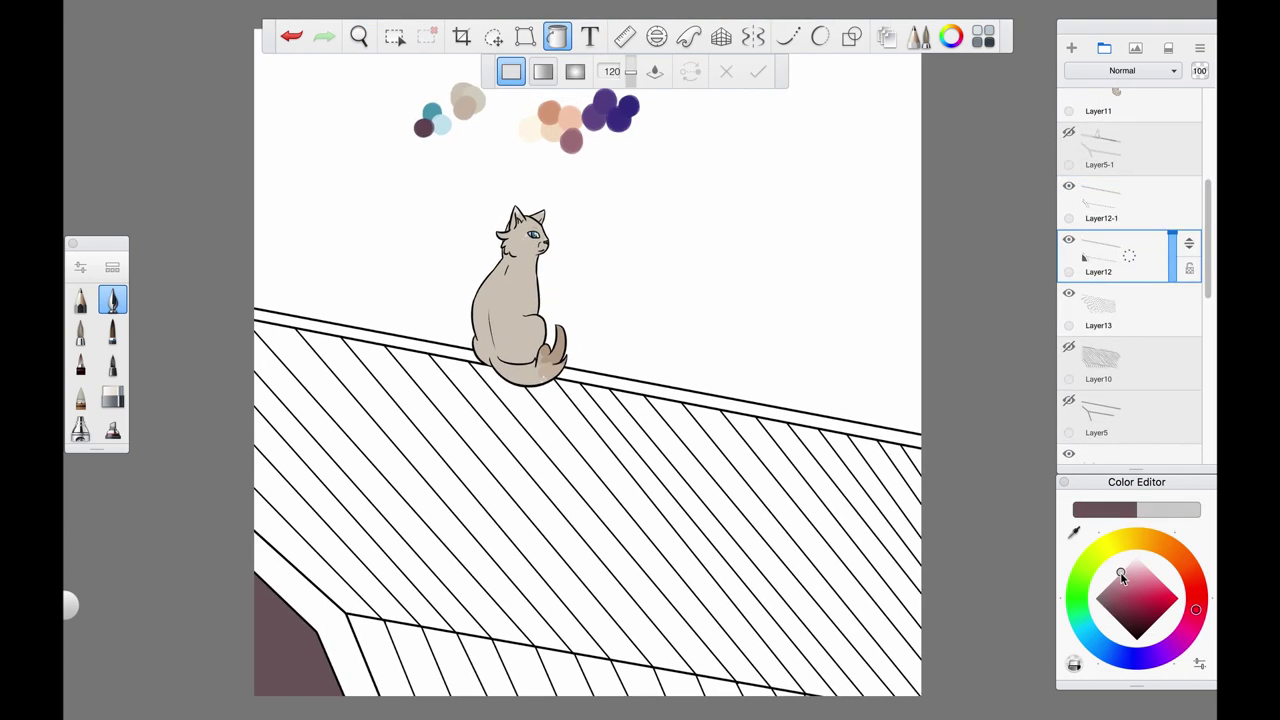
pyautogui.click(347, 634)
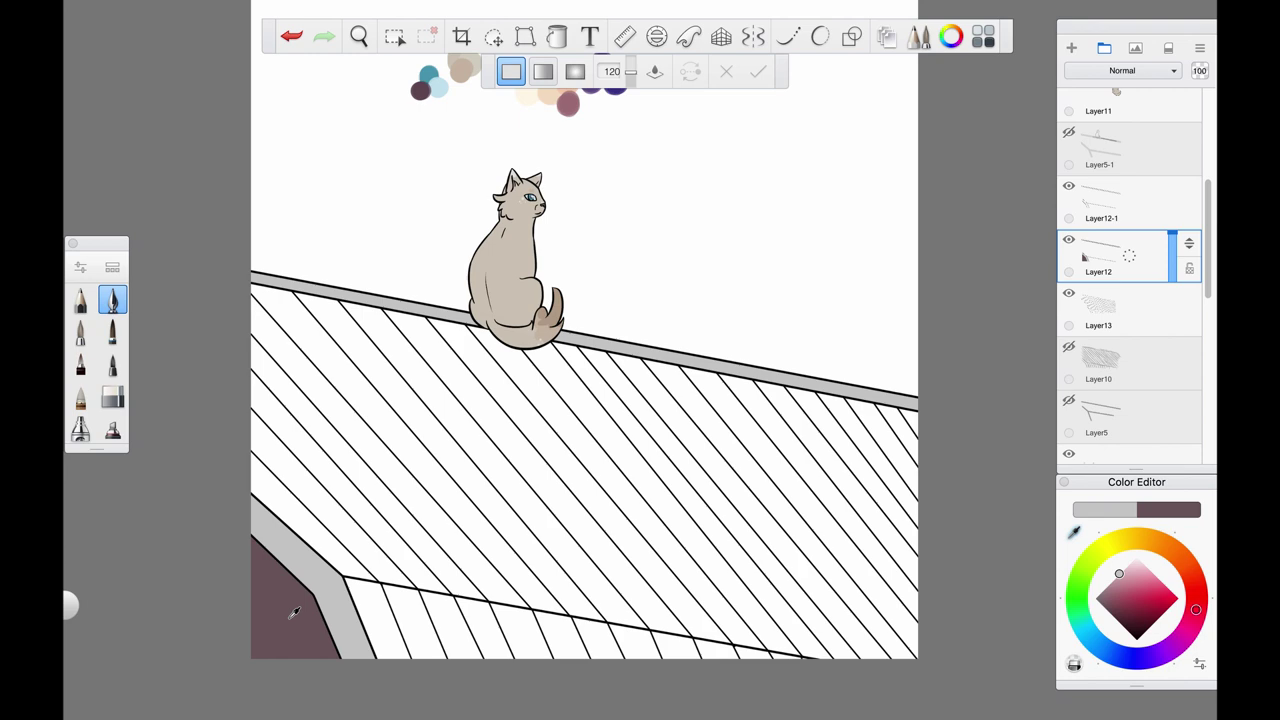
# Move Layer12 below Layer13 and fill the upper and lower roof areas with mauve
pyautogui.click(1120, 608)
pyautogui.click(497, 497)
pyautogui.hotkey('ctrl', 'z')
pyautogui.moveTo(1120, 255); pyautogui.dragTo(1120, 309)
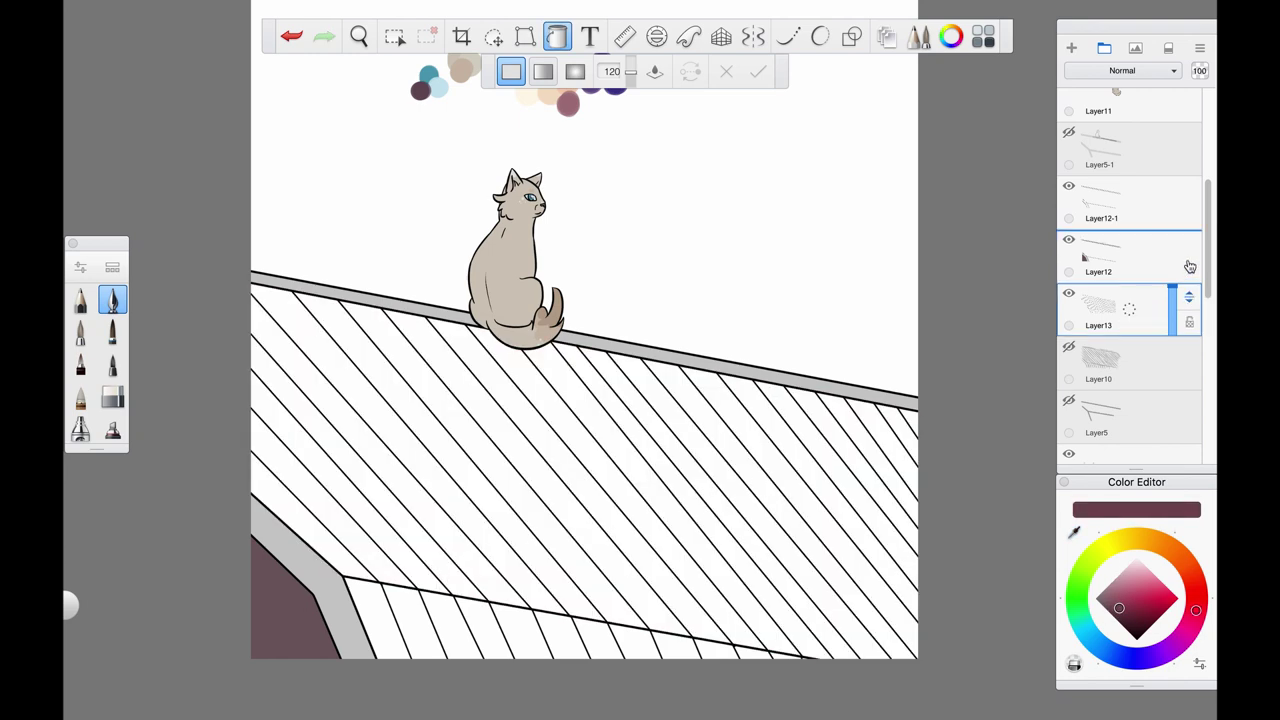
pyautogui.click(612, 558)
pyautogui.hotkey('ctrl', 'z')
pyautogui.click(548, 510)
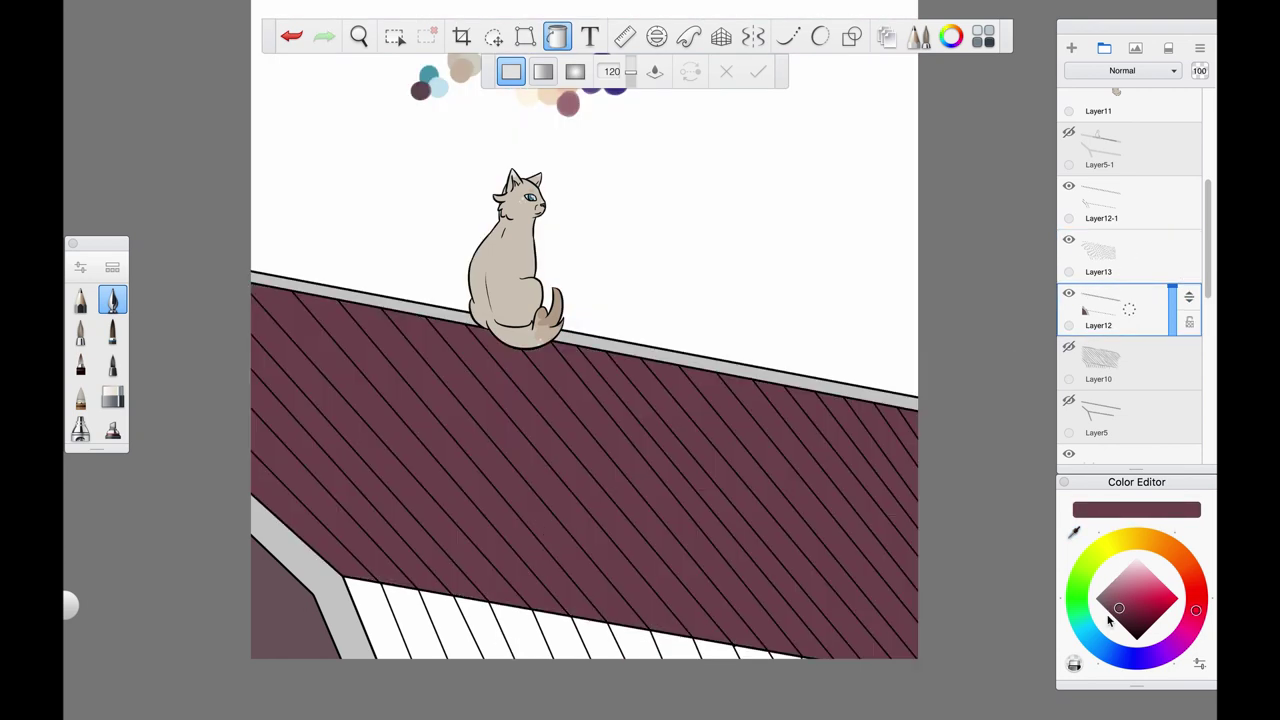
pyautogui.click(541, 618)
pyautogui.scroll(2, 686, 606)
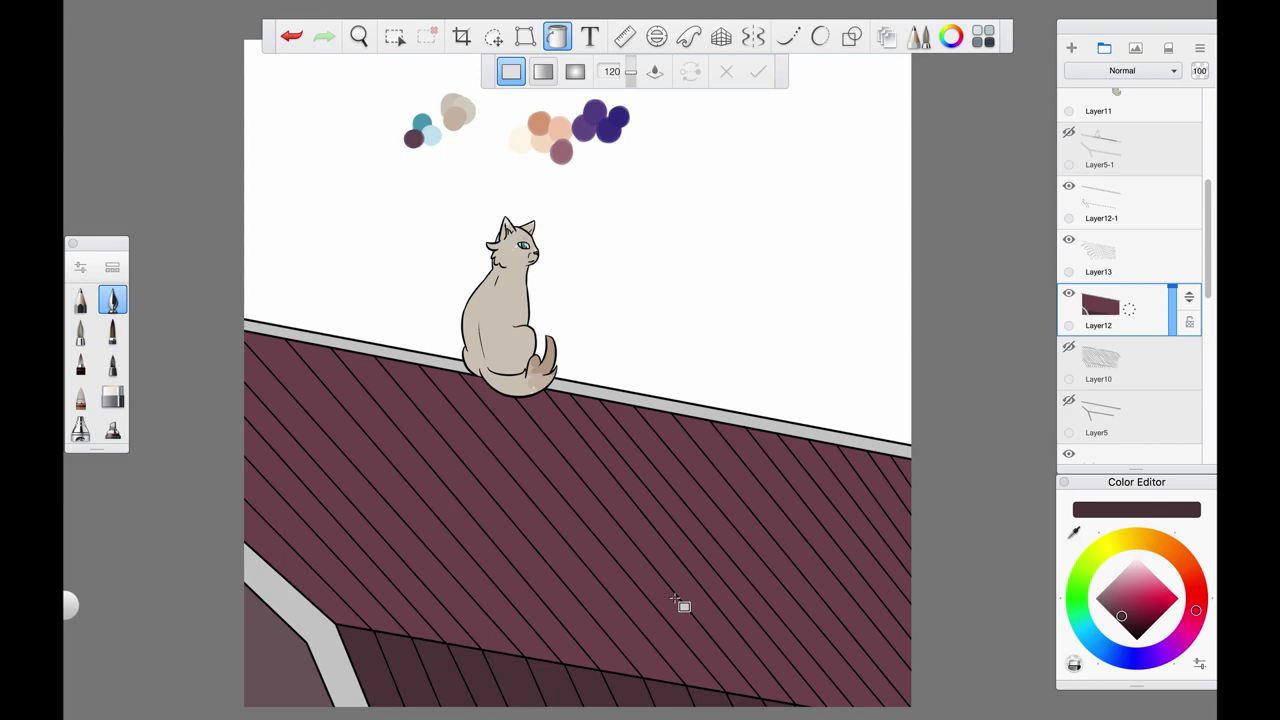
# Duplicate the filled roof layer with a darker mauve, then fill the sky on a new layer
pyautogui.click(1120, 615)
pyautogui.hotkey('ctrl', 'd')
pyautogui.press('space')
pyautogui.moveTo(686, 471); pyautogui.dragTo(691, 471)
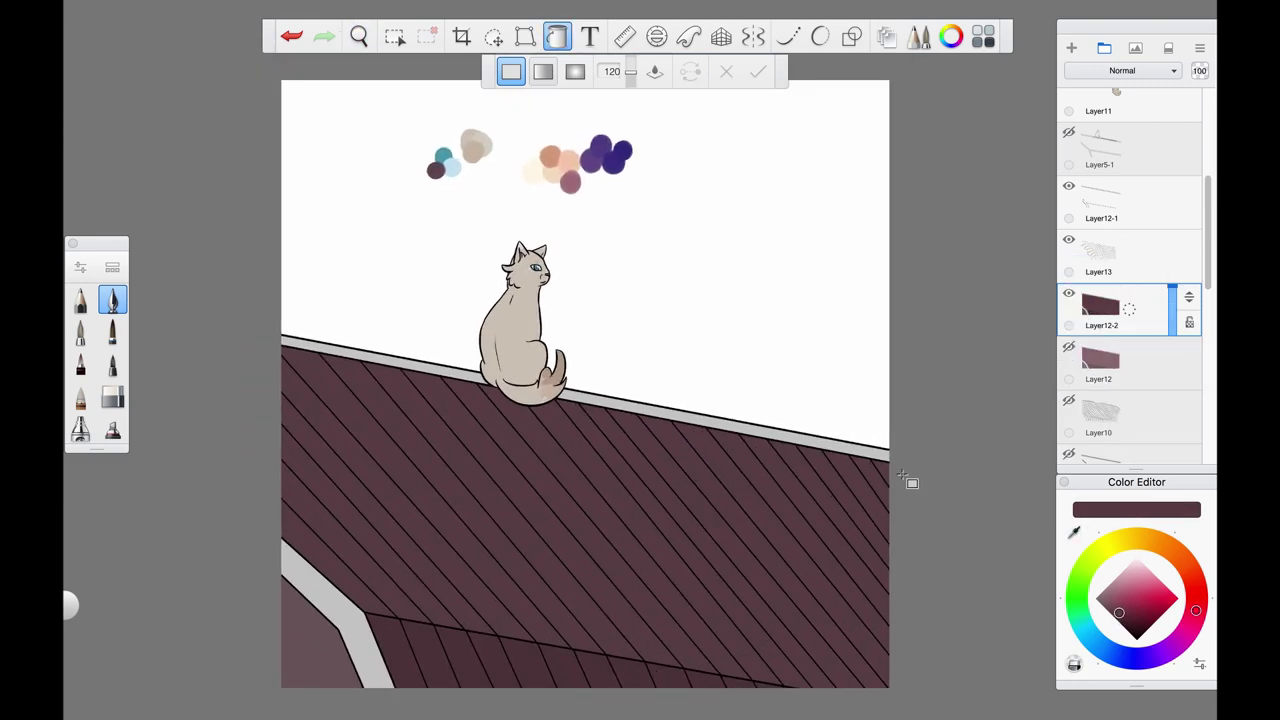
pyautogui.scroll(1, 791, 309)
pyautogui.hotkey('ctrl', 'shift', 'n')
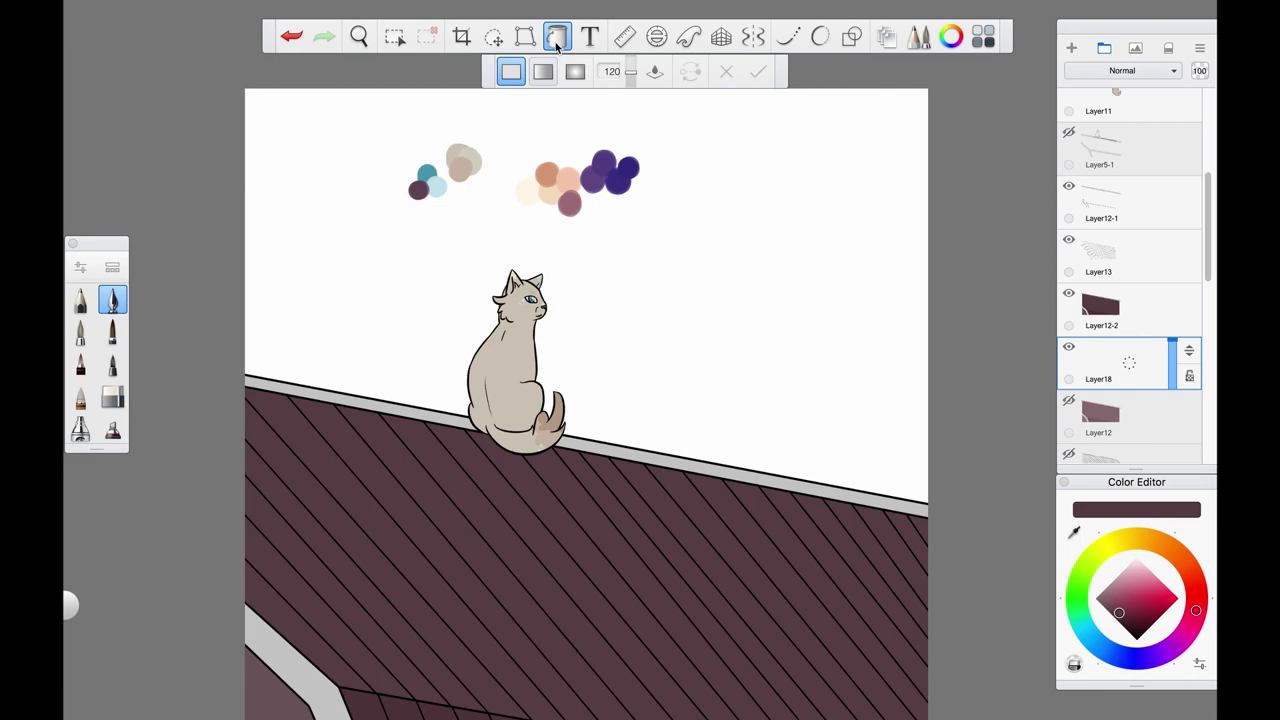
pyautogui.click(886, 463)
# Replace the plain sky fill with a radial gradient of cream and peach stops near the roof
pyautogui.hotkey('ctrl', 'z')
pyautogui.scroll(-3, 1167, 188)
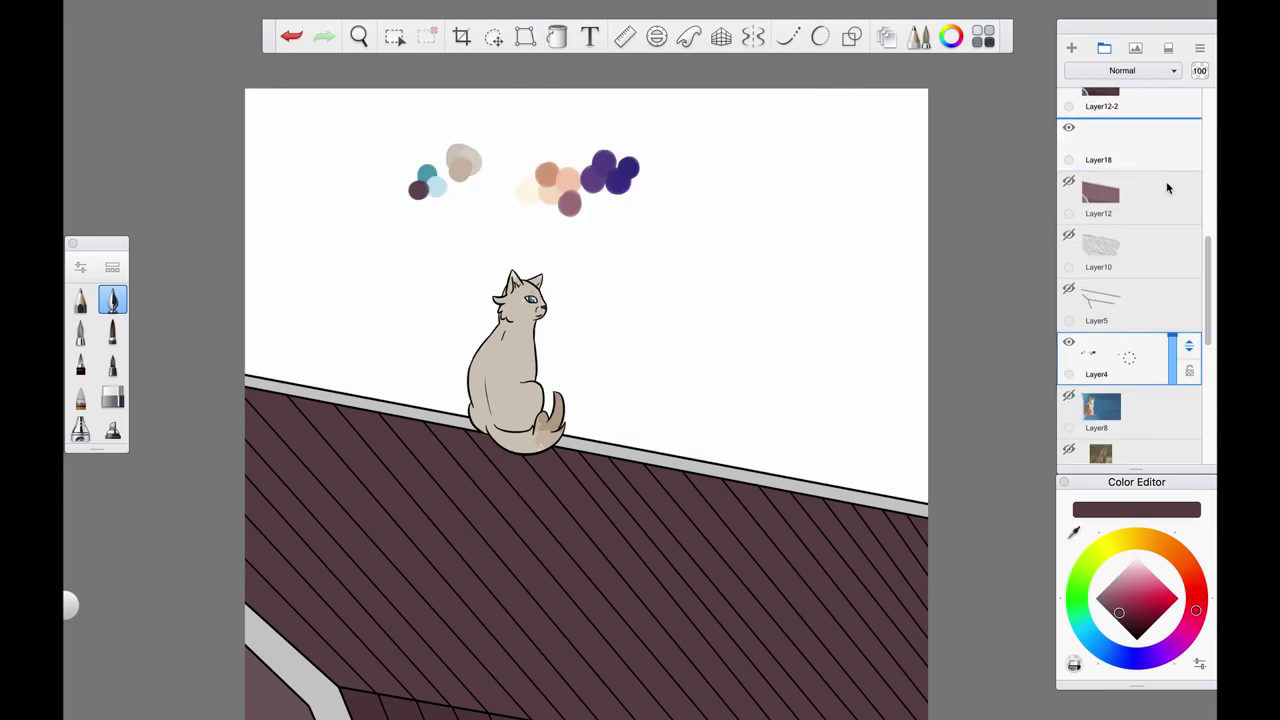
pyautogui.click(557, 36)
pyautogui.click(836, 456)
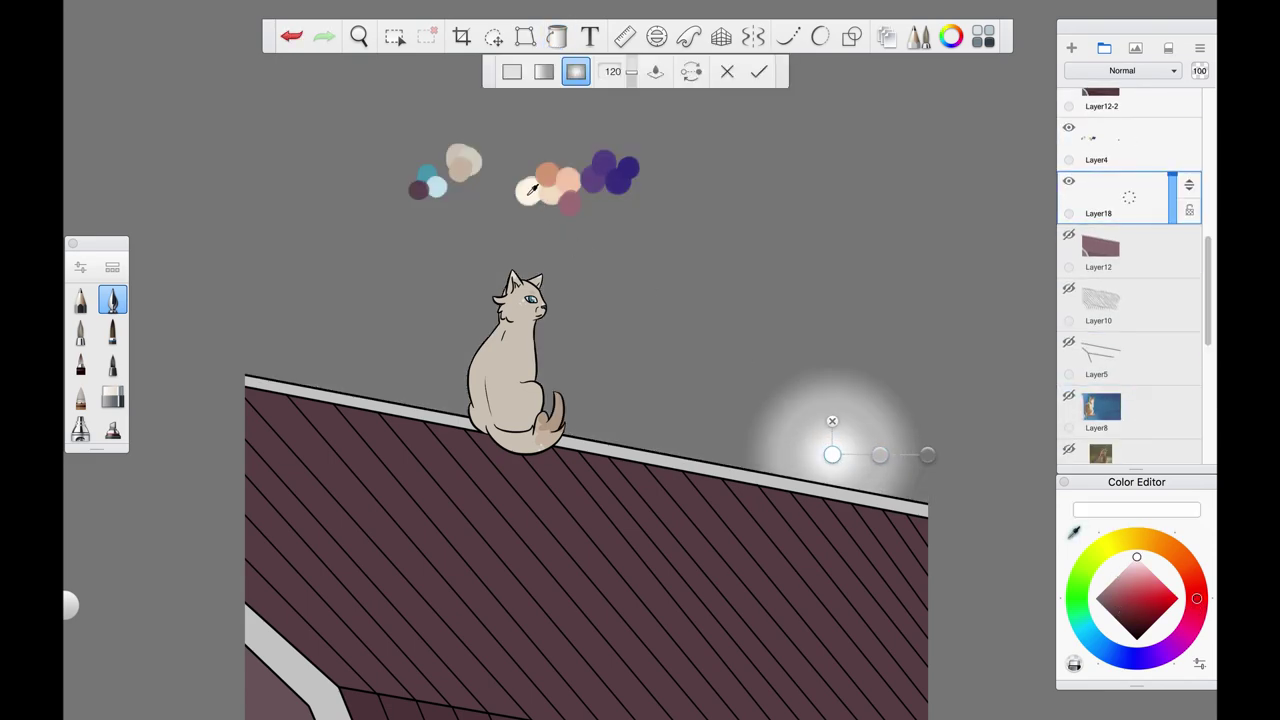
pyautogui.click(532, 190)
pyautogui.click(880, 455)
pyautogui.click(568, 186)
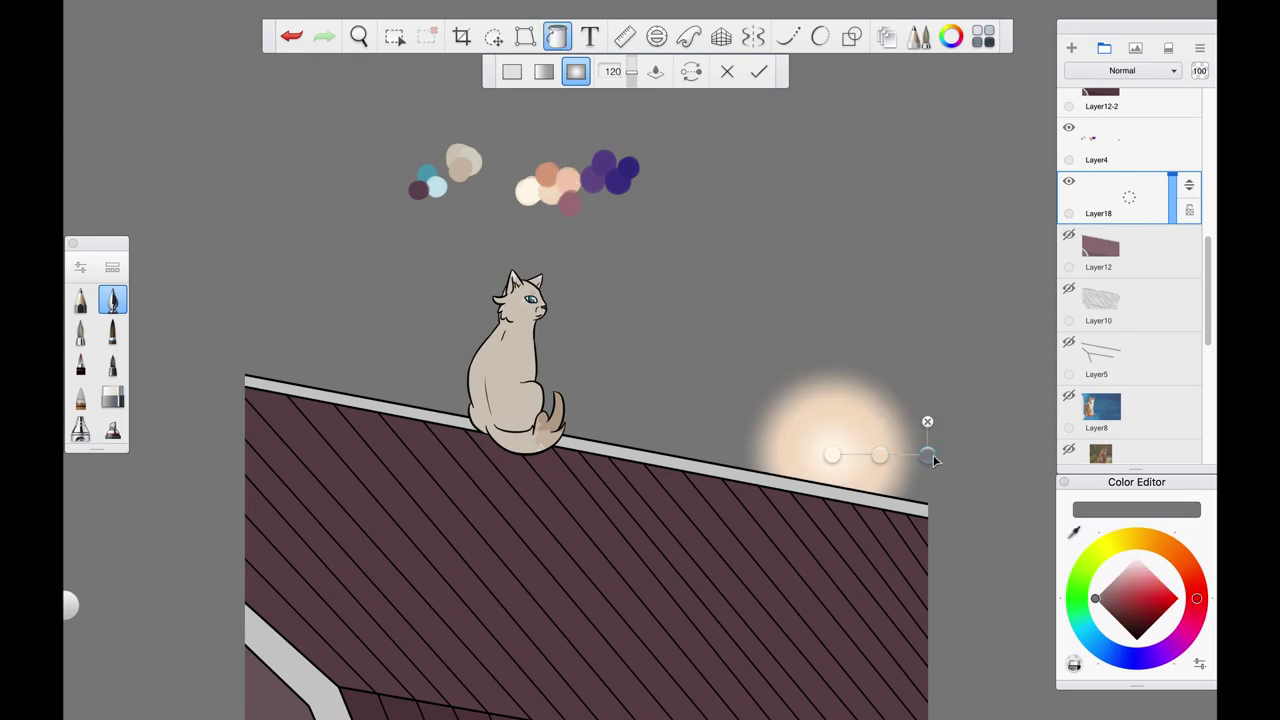
pyautogui.moveTo(933, 459); pyautogui.dragTo(733, 294)
# Add beige and mauve gradient stops and extend the glow toward the upper left
pyautogui.click(761, 344)
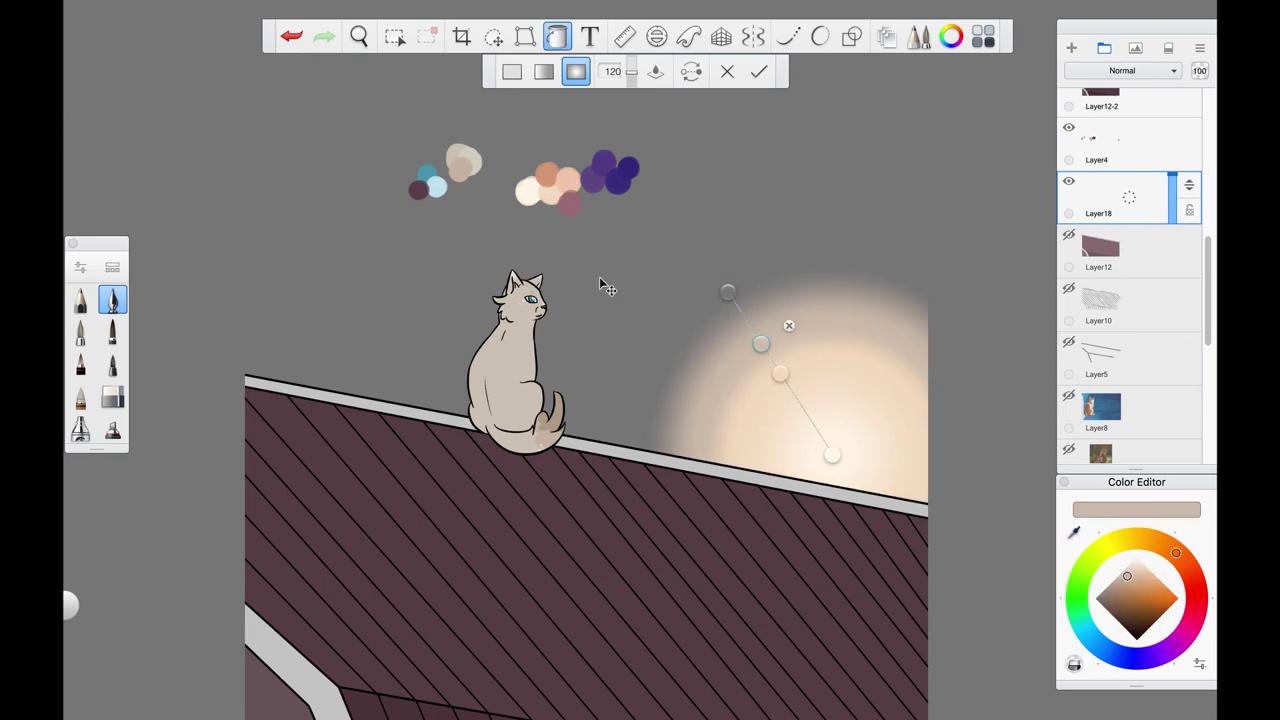
pyautogui.click(570, 178)
pyautogui.moveTo(728, 291); pyautogui.dragTo(556, 266)
pyautogui.click(801, 433)
pyautogui.moveTo(801, 433); pyautogui.dragTo(786, 420)
pyautogui.moveTo(611, 303); pyautogui.dragTo(749, 397)
pyautogui.moveTo(644, 326); pyautogui.dragTo(673, 346)
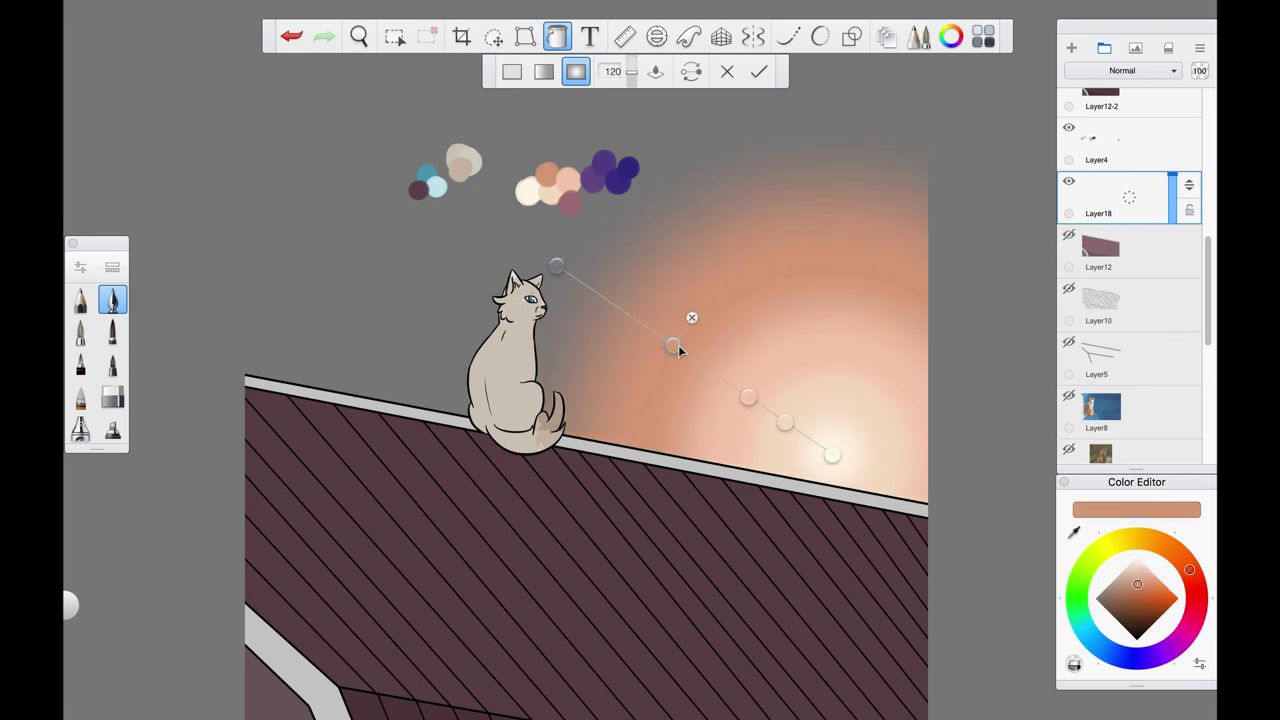
pyautogui.click(591, 293)
pyautogui.moveTo(556, 266); pyautogui.dragTo(388, 159)
pyautogui.click(506, 230)
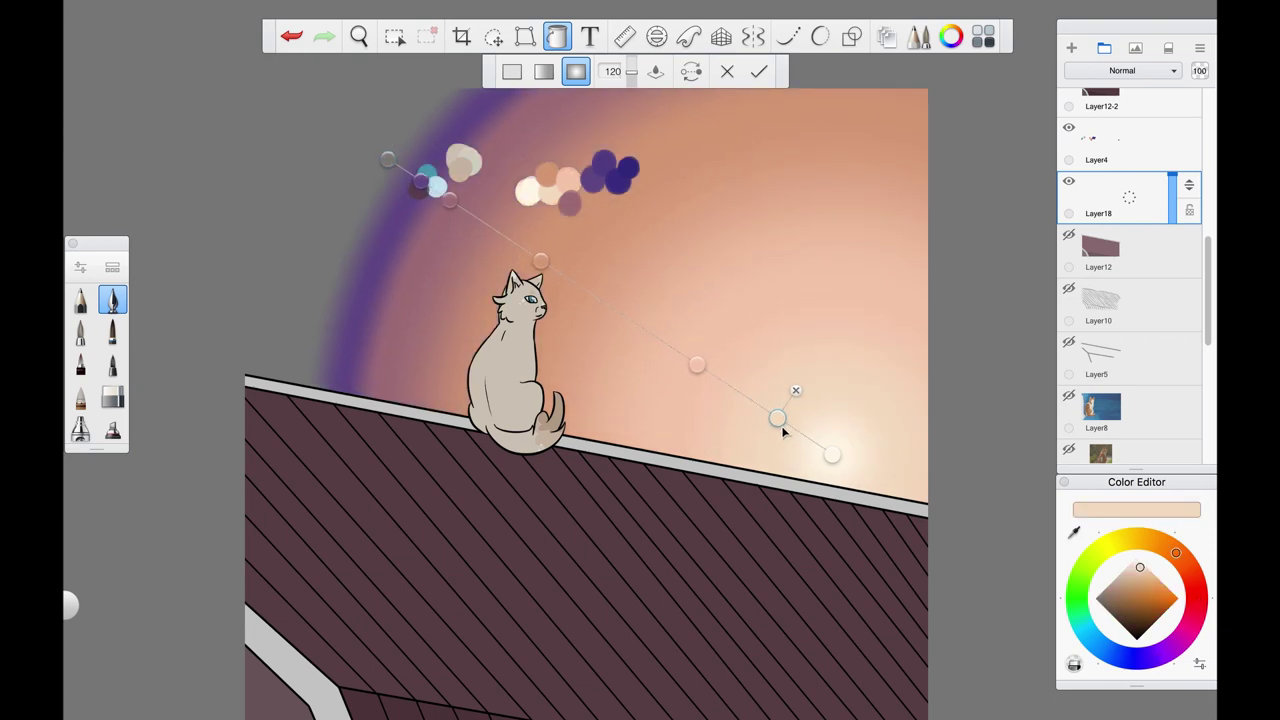
# Slide the peach stop toward the sun, spread purple across the upper left, and commit the gradient
pyautogui.click(697, 364)
pyautogui.moveTo(697, 364); pyautogui.dragTo(763, 409)
pyautogui.moveTo(540, 262); pyautogui.dragTo(639, 327)
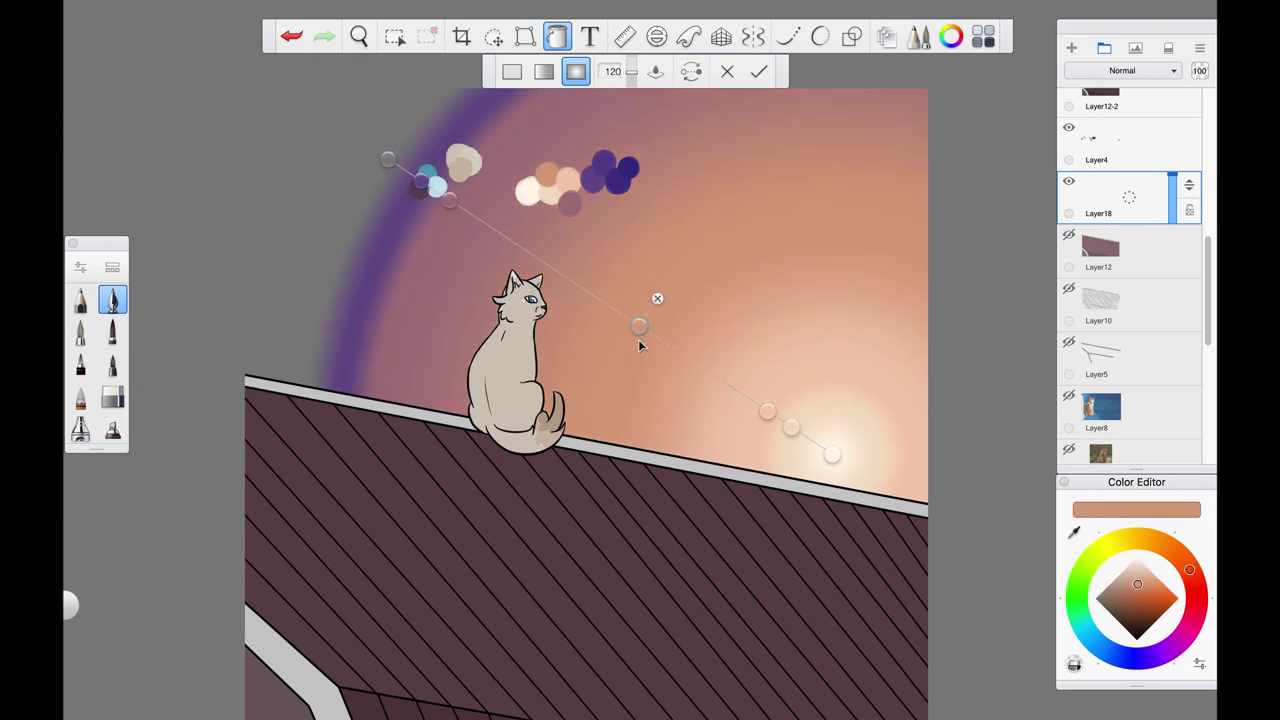
pyautogui.moveTo(449, 200); pyautogui.dragTo(540, 262)
pyautogui.moveTo(388, 159); pyautogui.dragTo(300, 131)
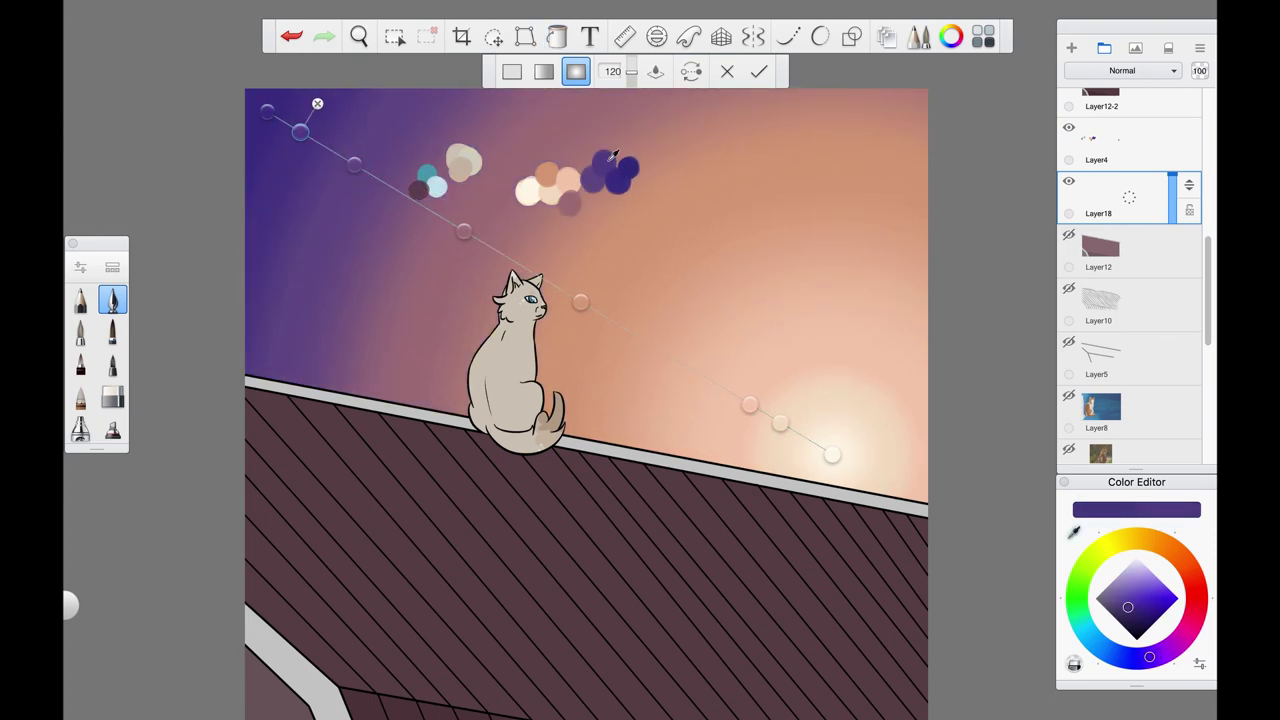
pyautogui.click(355, 166)
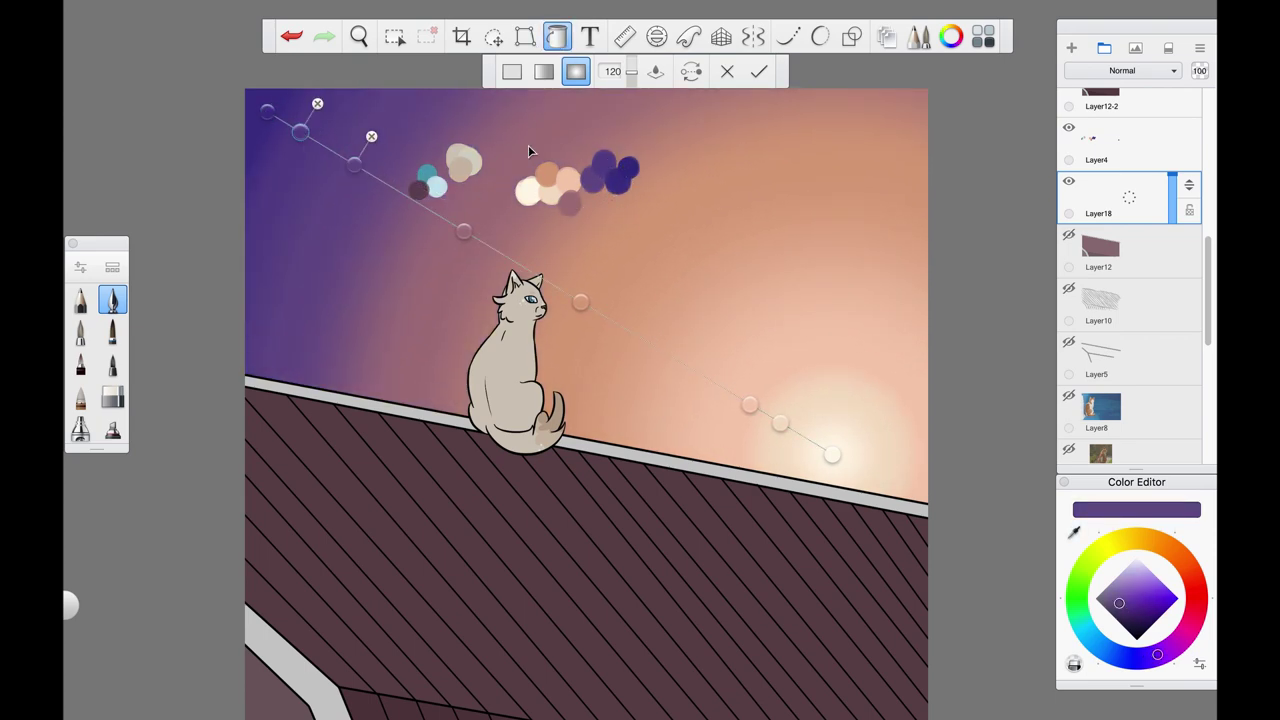
pyautogui.click(300, 131)
pyautogui.moveTo(300, 131)
pyautogui.mouseDown()
pyautogui.moveTo(292, 120)
pyautogui.moveTo(343, 156)
pyautogui.mouseUp()
pyautogui.click(379, 177)
pyautogui.click(441, 215)
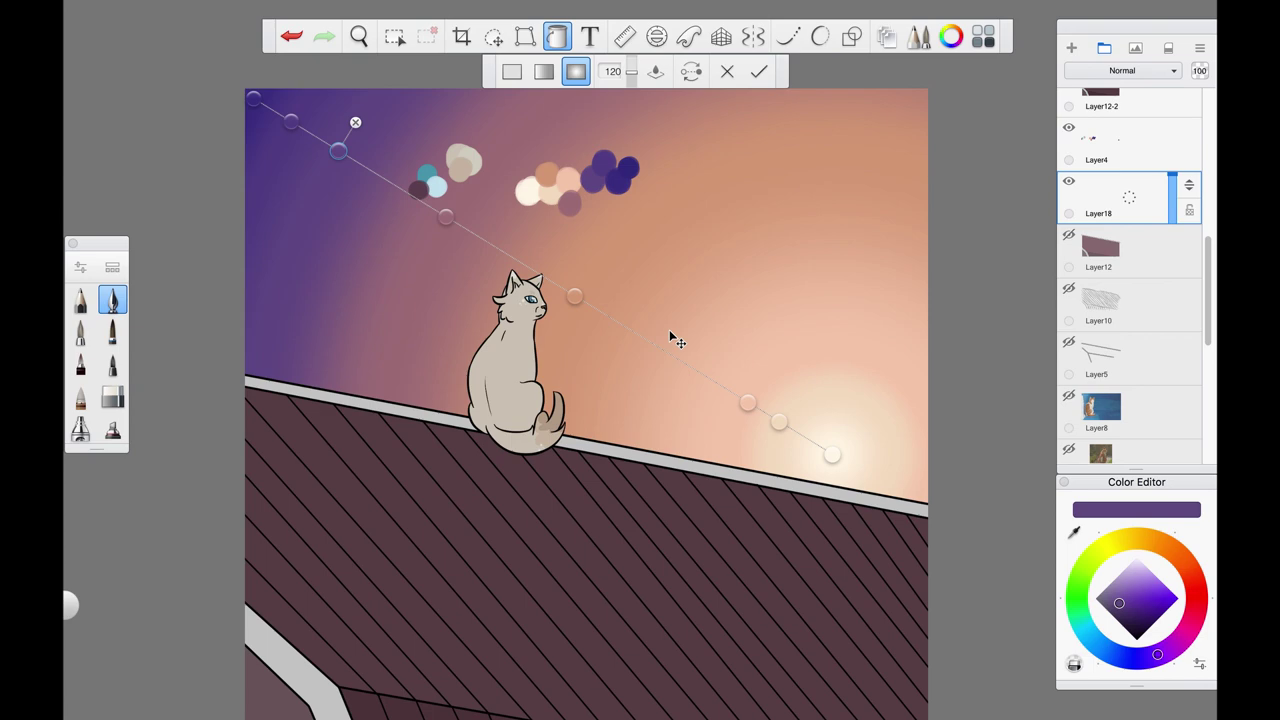
pyautogui.click(759, 71)
# Hide the bokeh dots on Layer4, then duplicate Layer18 and enlarge the sky gradient copy
pyautogui.moveTo(637, 334); pyautogui.dragTo(620, 320)
pyautogui.scroll(2, 1183, 210)
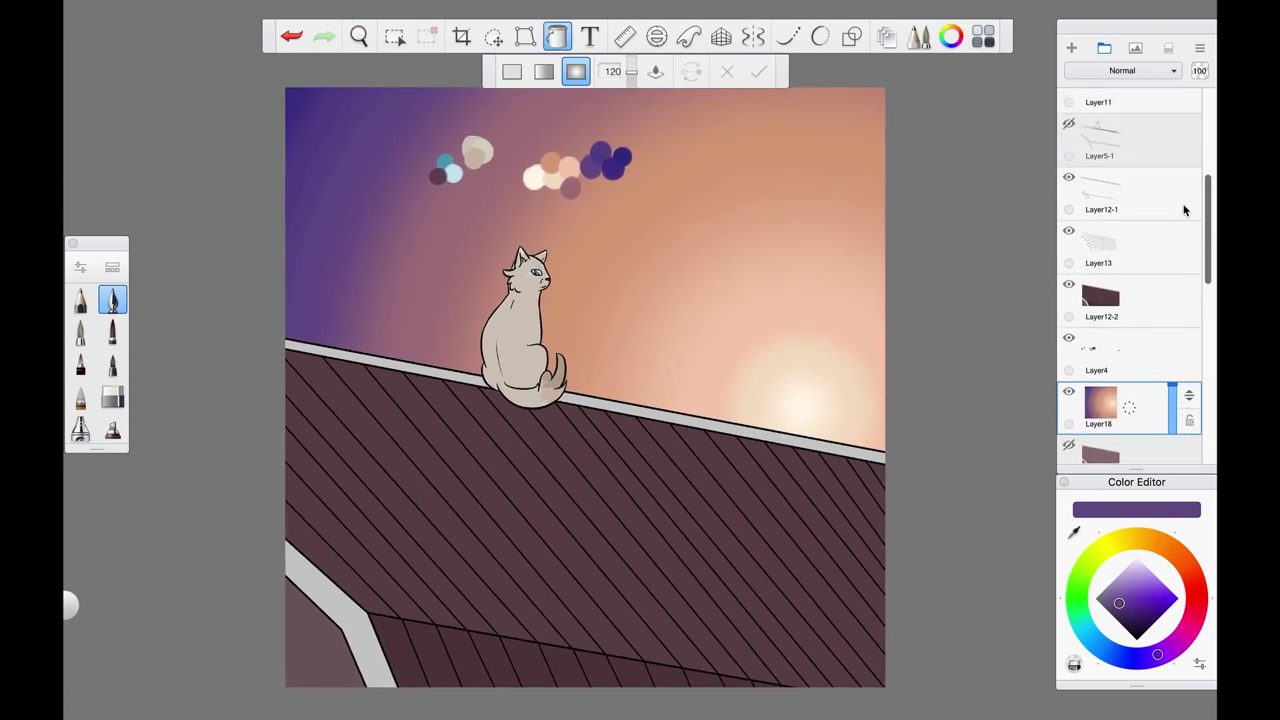
pyautogui.scroll(-3, 1180, 205)
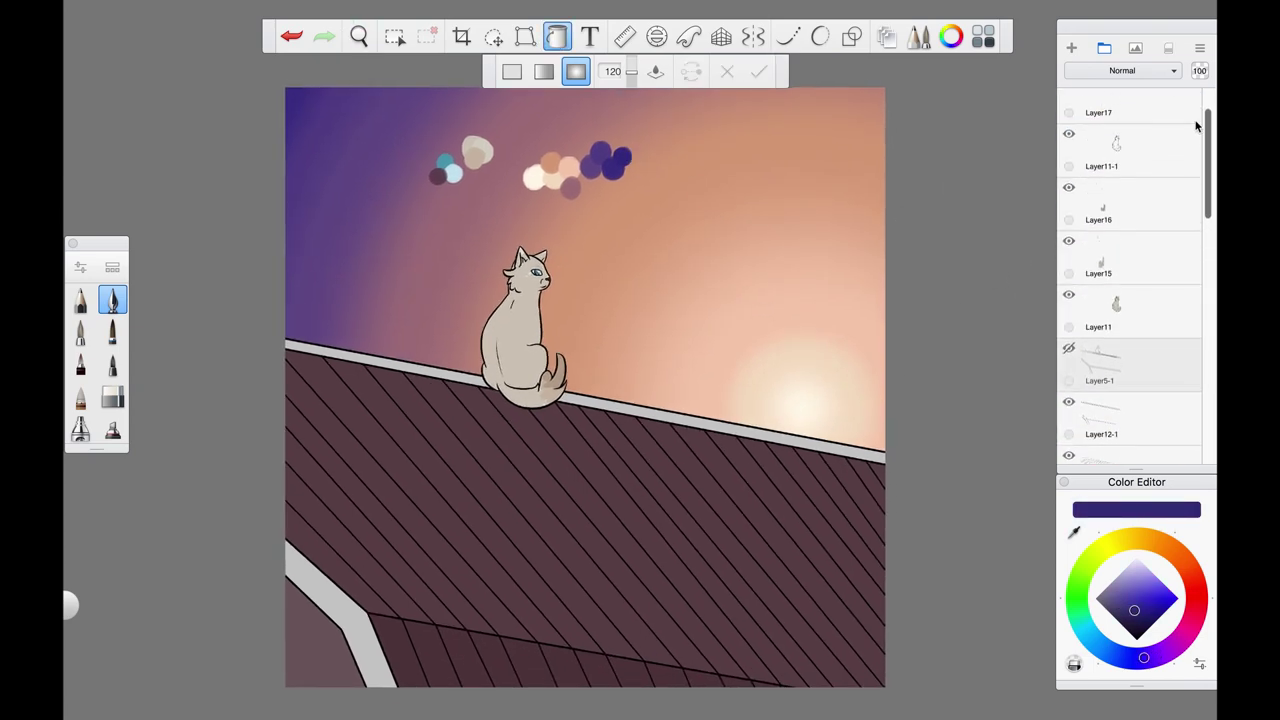
pyautogui.scroll(2, 1180, 205)
pyautogui.click(1068, 371)
pyautogui.scroll(2, 686, 506)
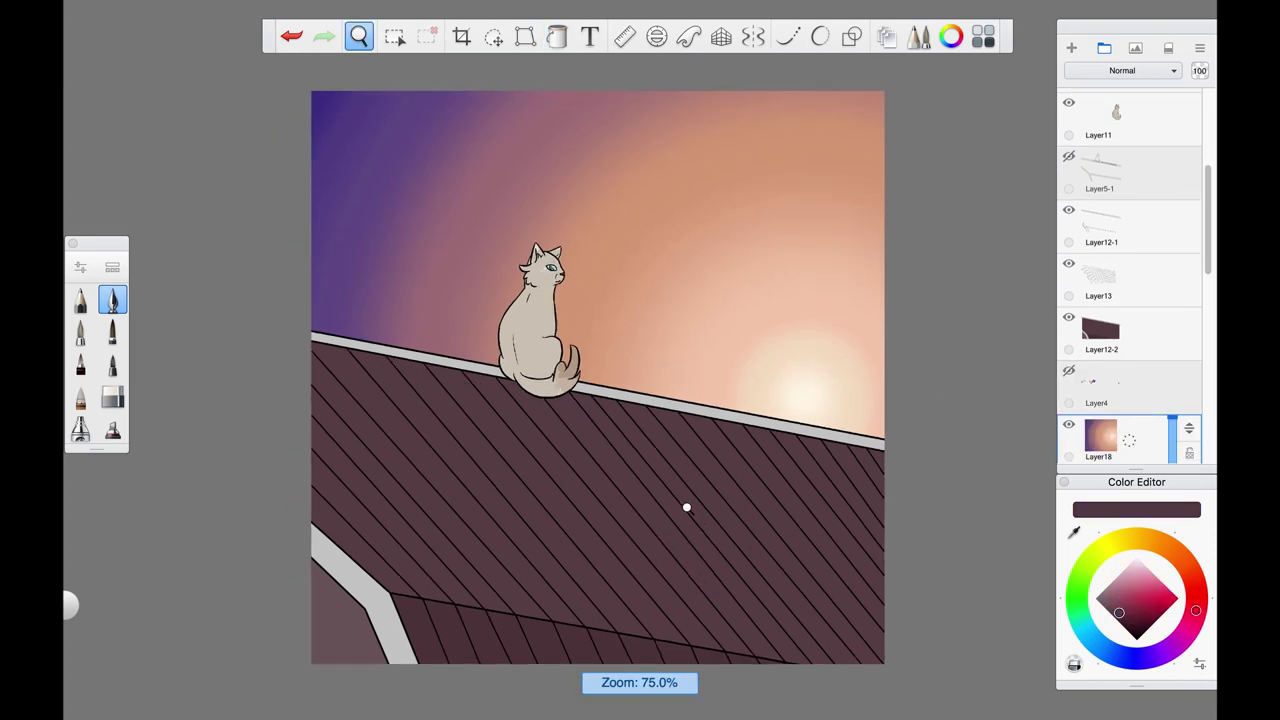
pyautogui.scroll(-2, 733, 337)
pyautogui.click(1077, 447)
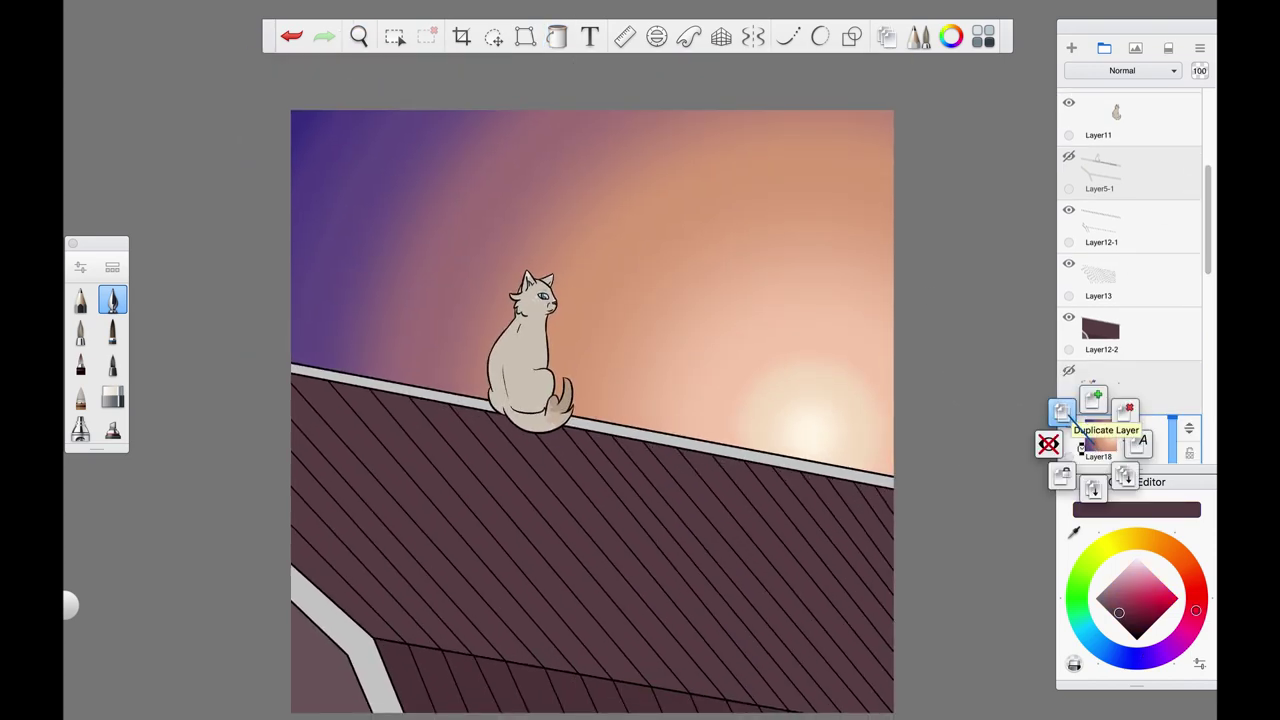
pyautogui.click(1081, 449)
pyautogui.moveTo(711, 314); pyautogui.dragTo(690, 280)
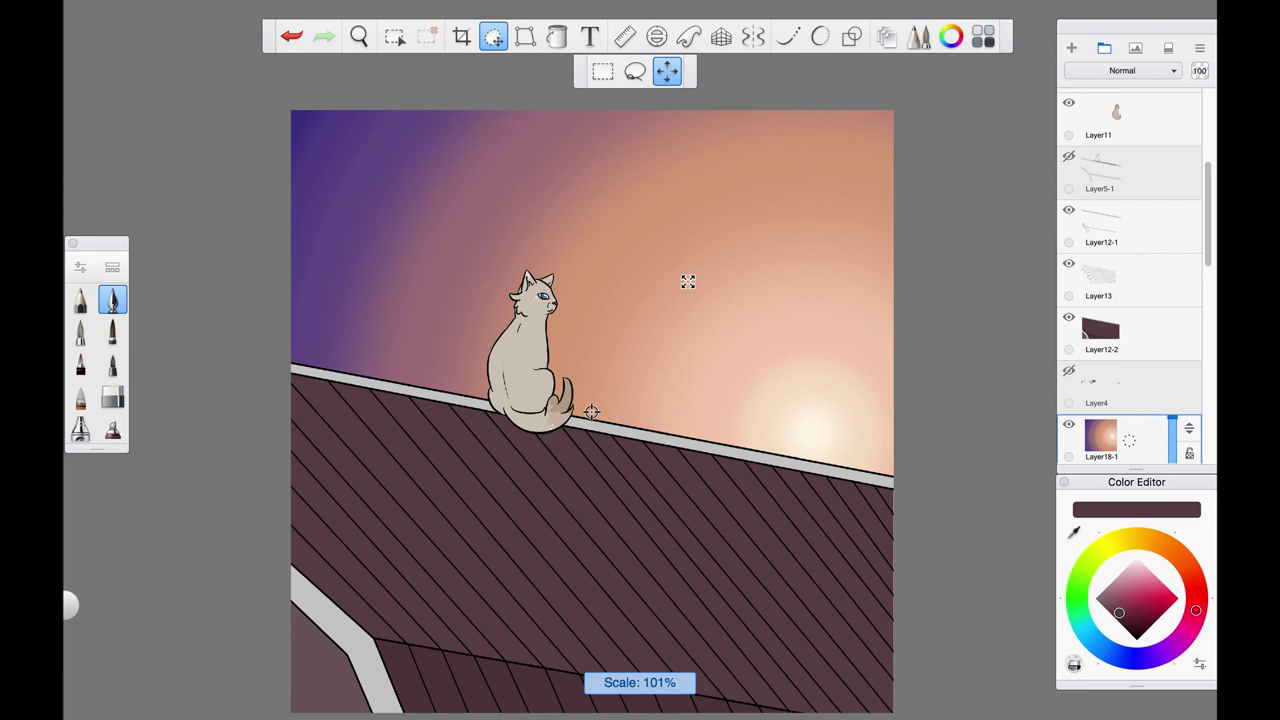
pyautogui.press('Return')
# Add a new empty layer below the sky gradient copy and switch to the Fill tool
pyautogui.scroll(-2, 1130, 320)
pyautogui.moveTo(1174, 308)
pyautogui.mouseDown()
pyautogui.moveTo(1175, 320)
pyautogui.moveTo(1175, 308)
pyautogui.mouseUp()
pyautogui.hotkey('ctrl', 'shift', 'n')
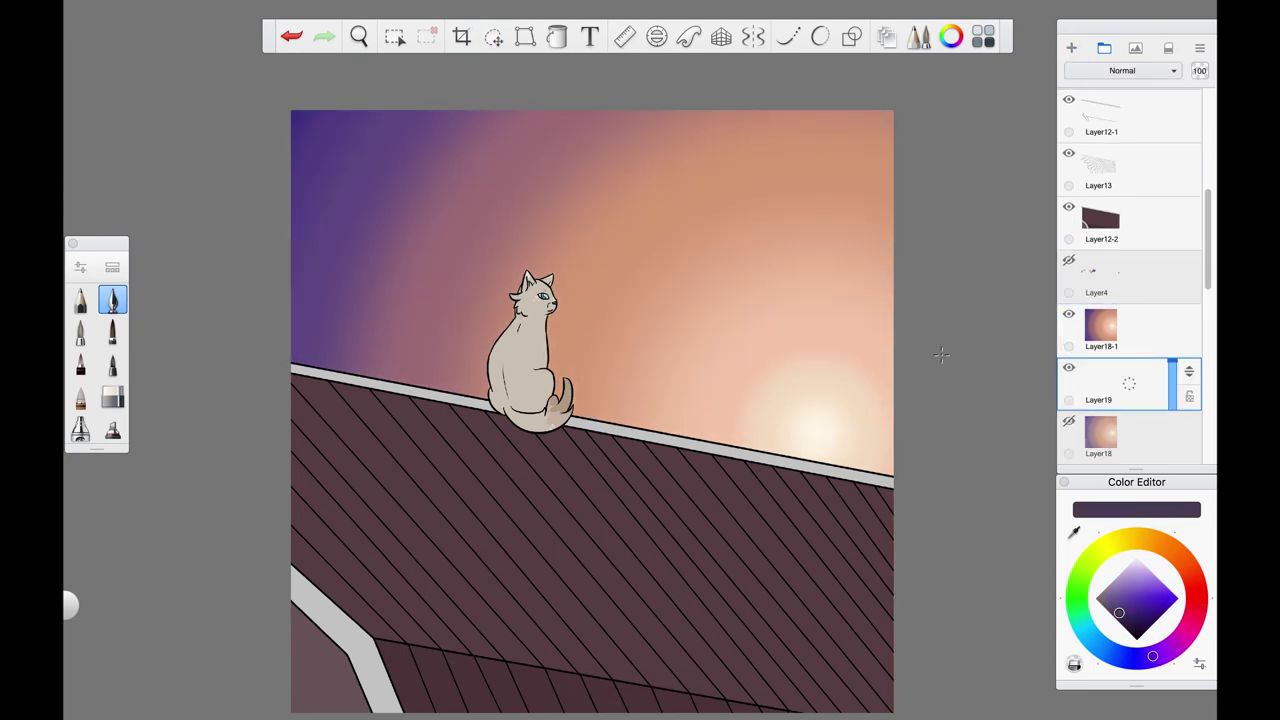
pyautogui.press('f')
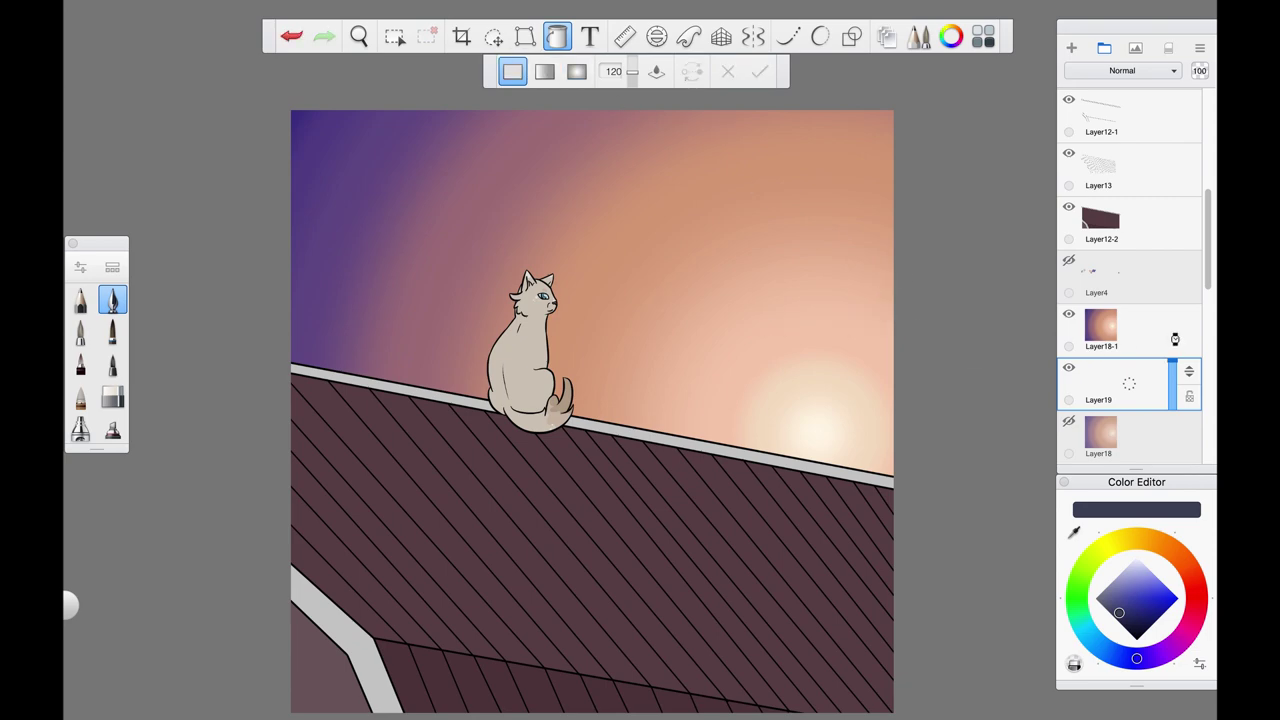
pyautogui.moveTo(1175, 339); pyautogui.dragTo(1175, 308)
pyautogui.scroll(3, 1212, 208)
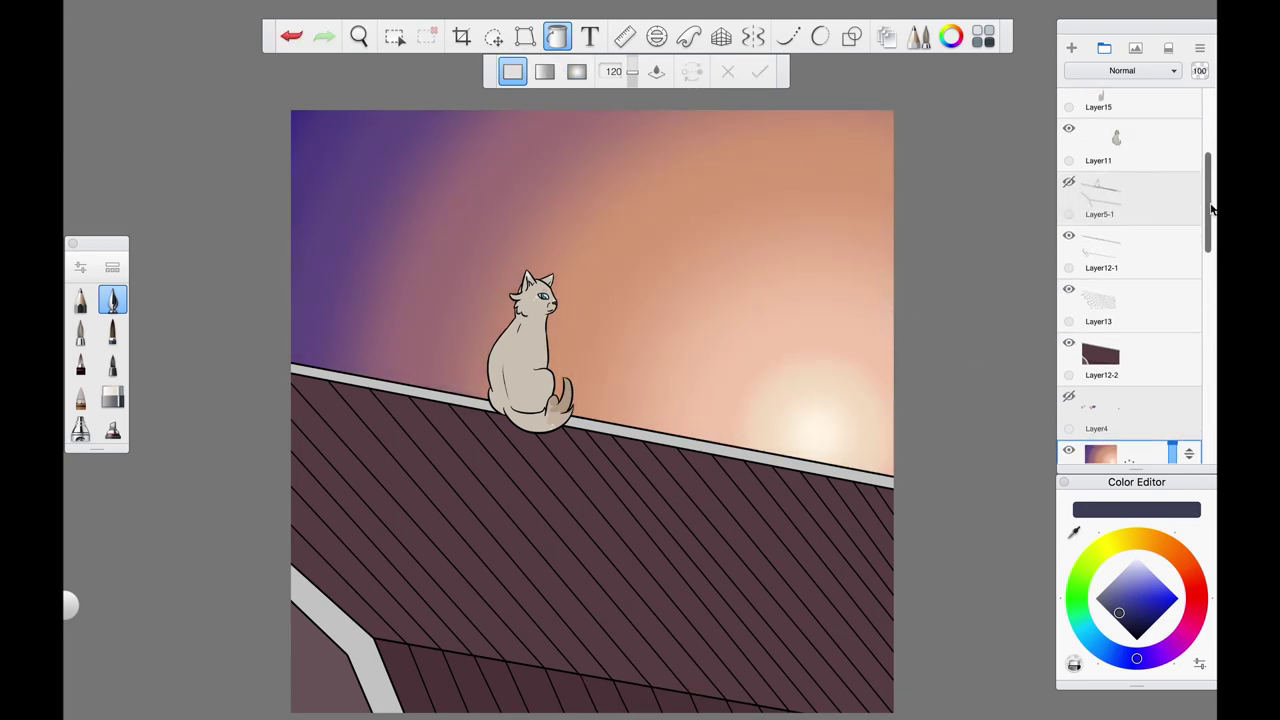
pyautogui.scroll(-1, 1212, 208)
pyautogui.moveTo(445, 195); pyautogui.dragTo(651, 191)
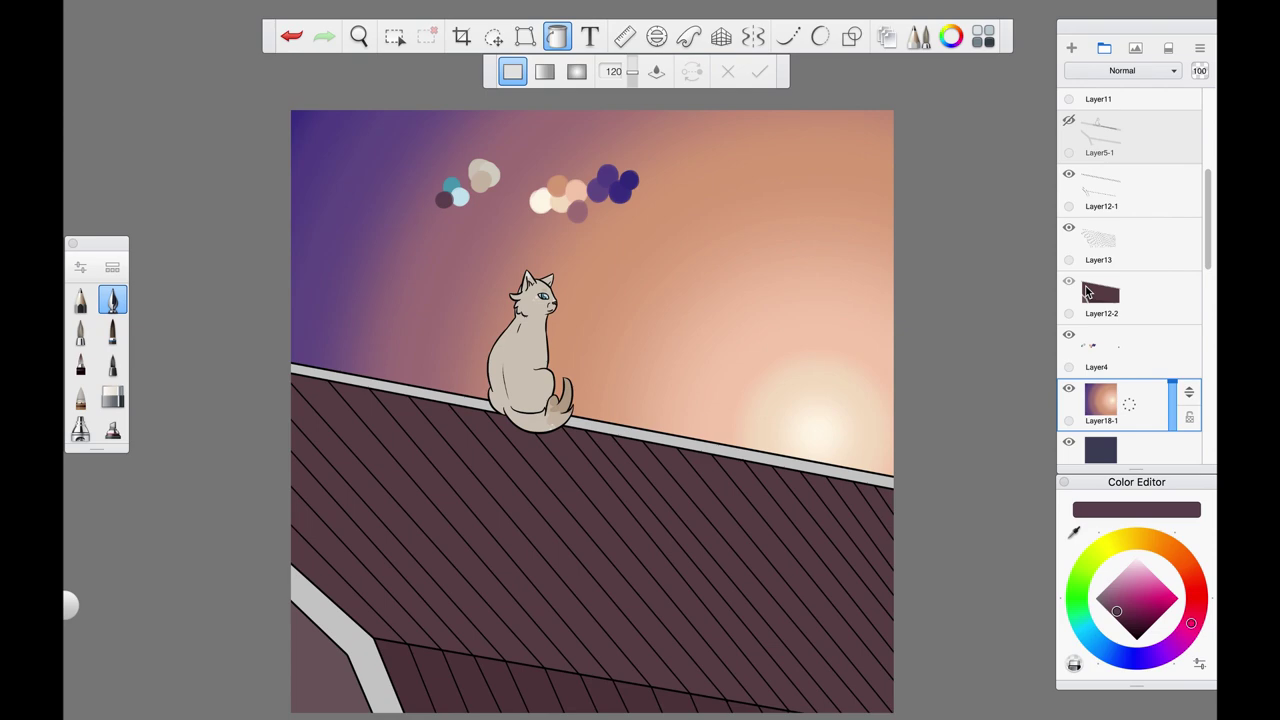
pyautogui.scroll(-1, 1194, 266)
# Hide the bokeh dots again and scale up the sky gradient copy with Transform
pyautogui.click(1068, 247)
pyautogui.scroll(3, 1212, 224)
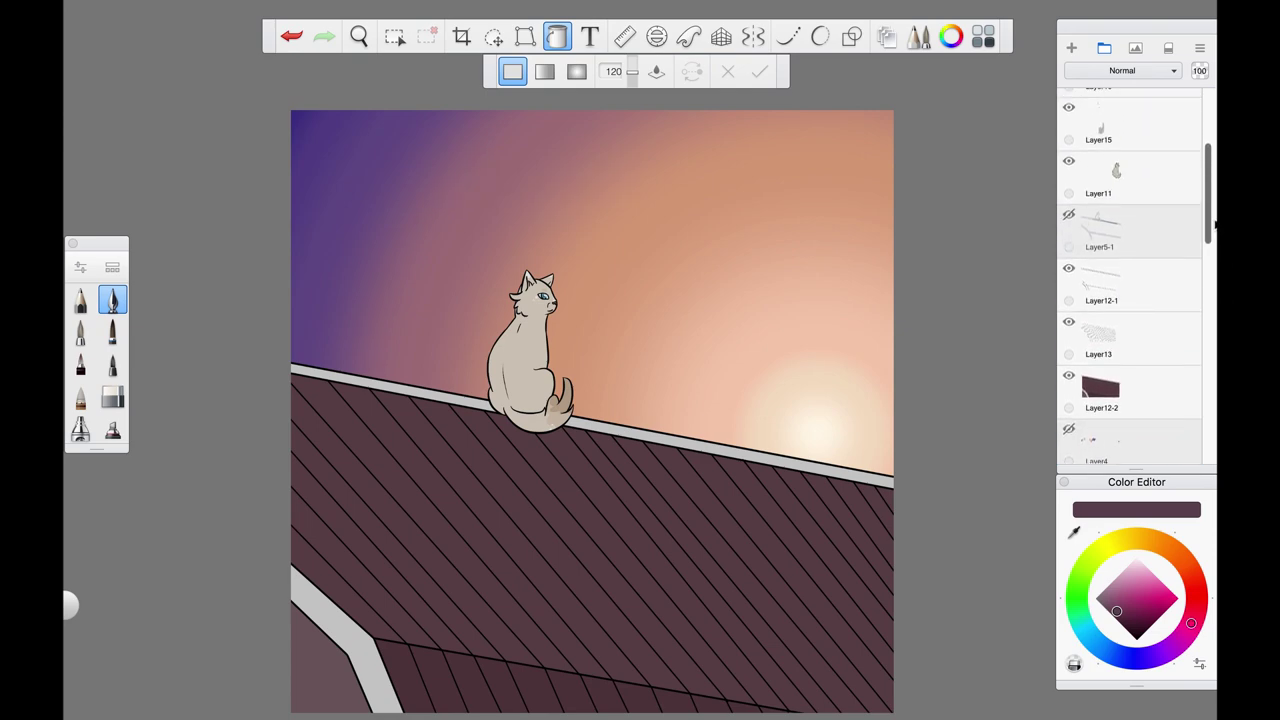
pyautogui.scroll(3, 1214, 224)
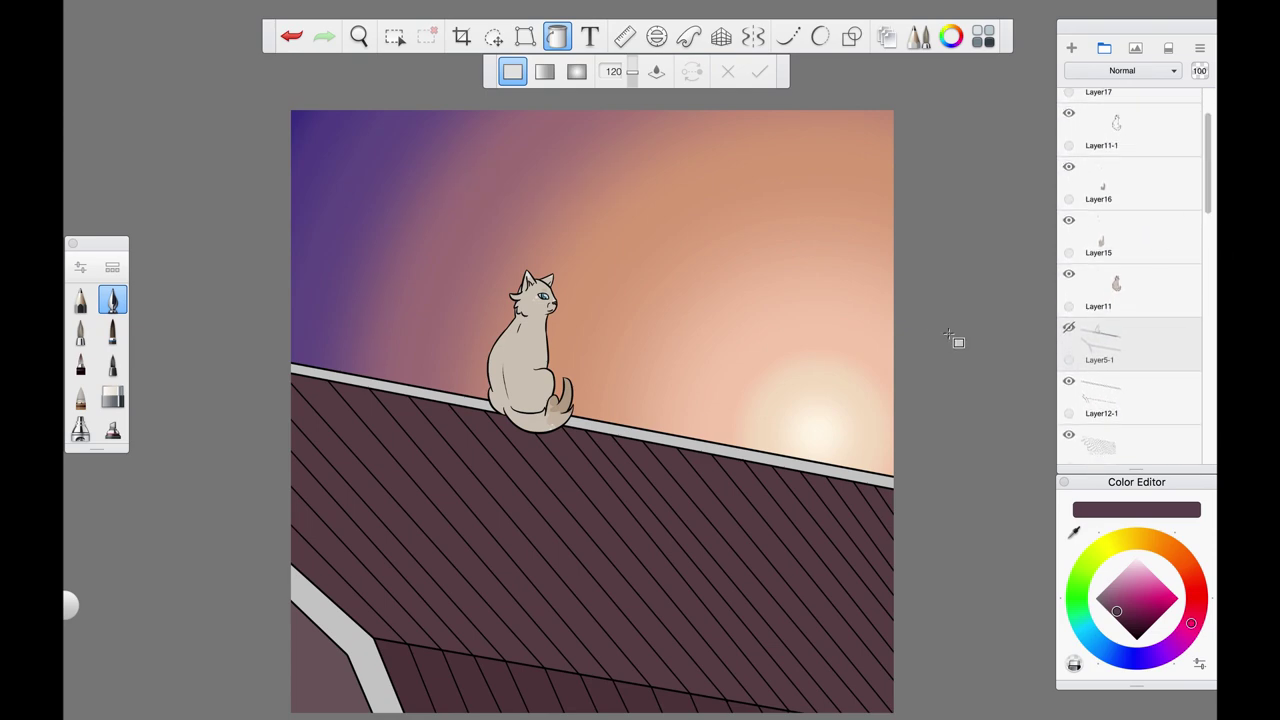
pyautogui.scroll(-4, 1130, 300)
pyautogui.click(1100, 400)
pyautogui.click(1100, 357)
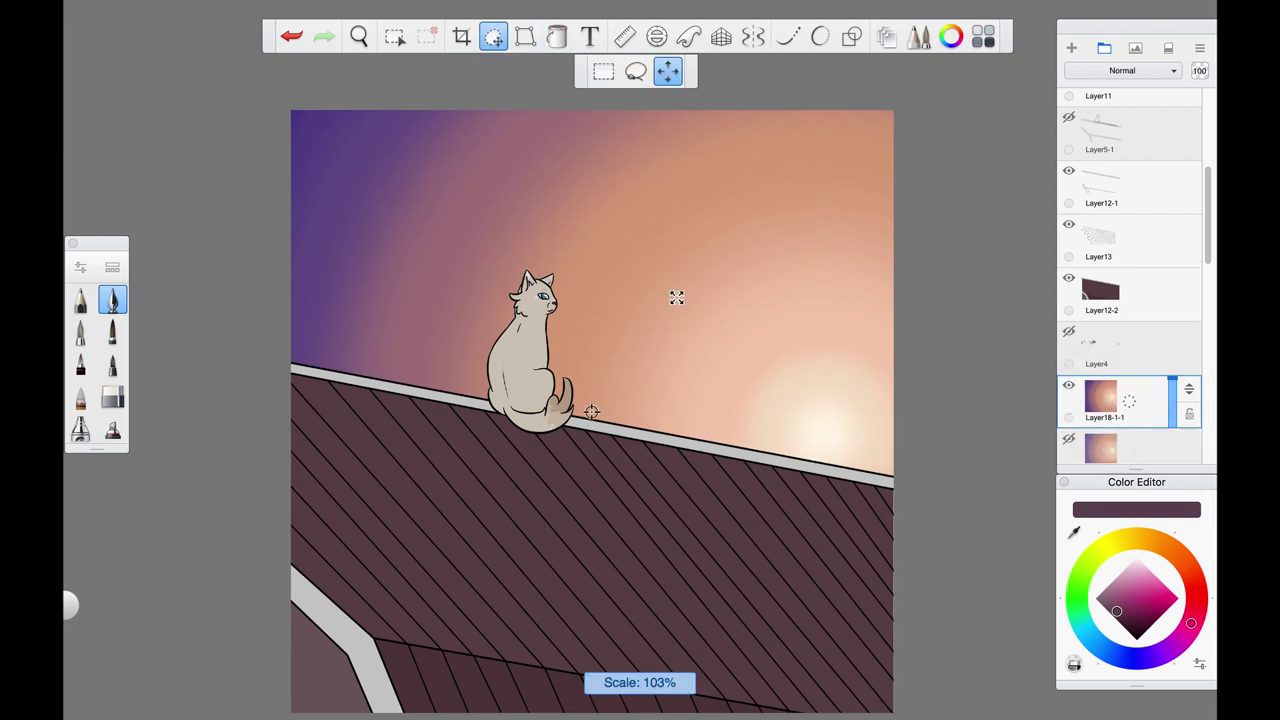
pyautogui.moveTo(676, 297); pyautogui.dragTo(755, 320)
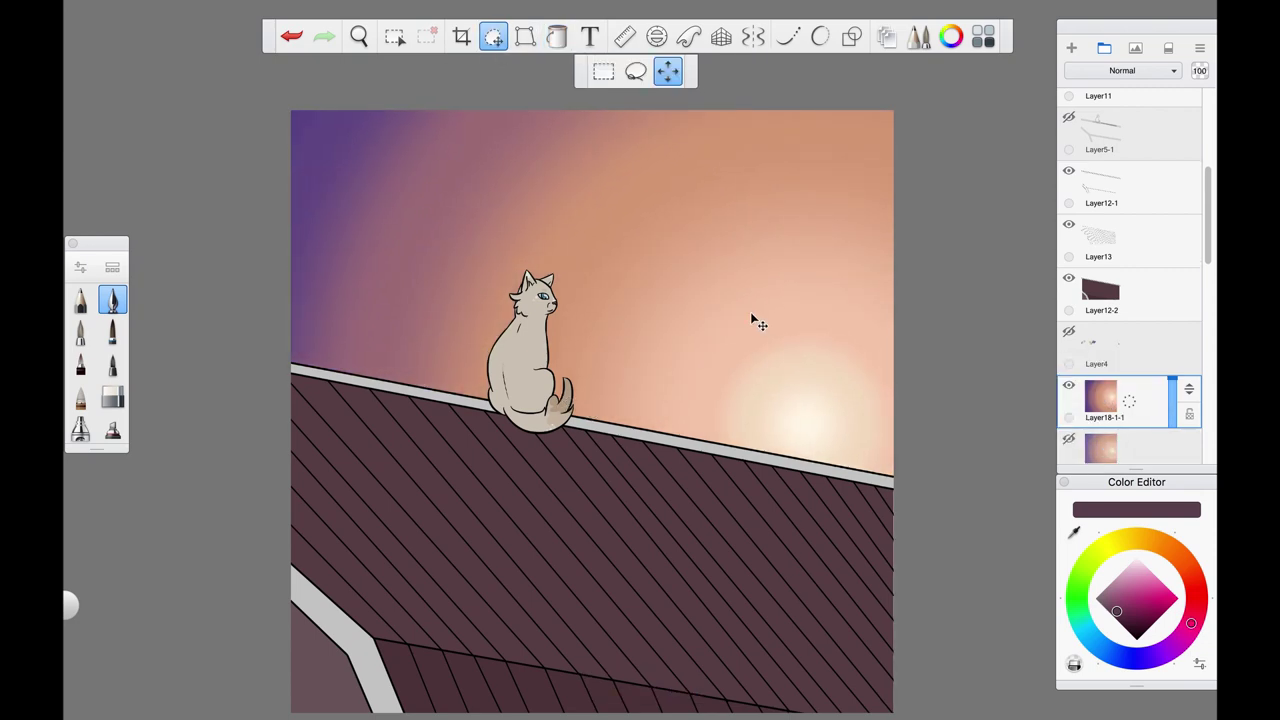
pyautogui.press('Return')
# Add a new layer for the cat's markings and bring up its blending modes
pyautogui.scroll(2, 1210, 193)
pyautogui.click(1122, 70)
pyautogui.click(1095, 77)
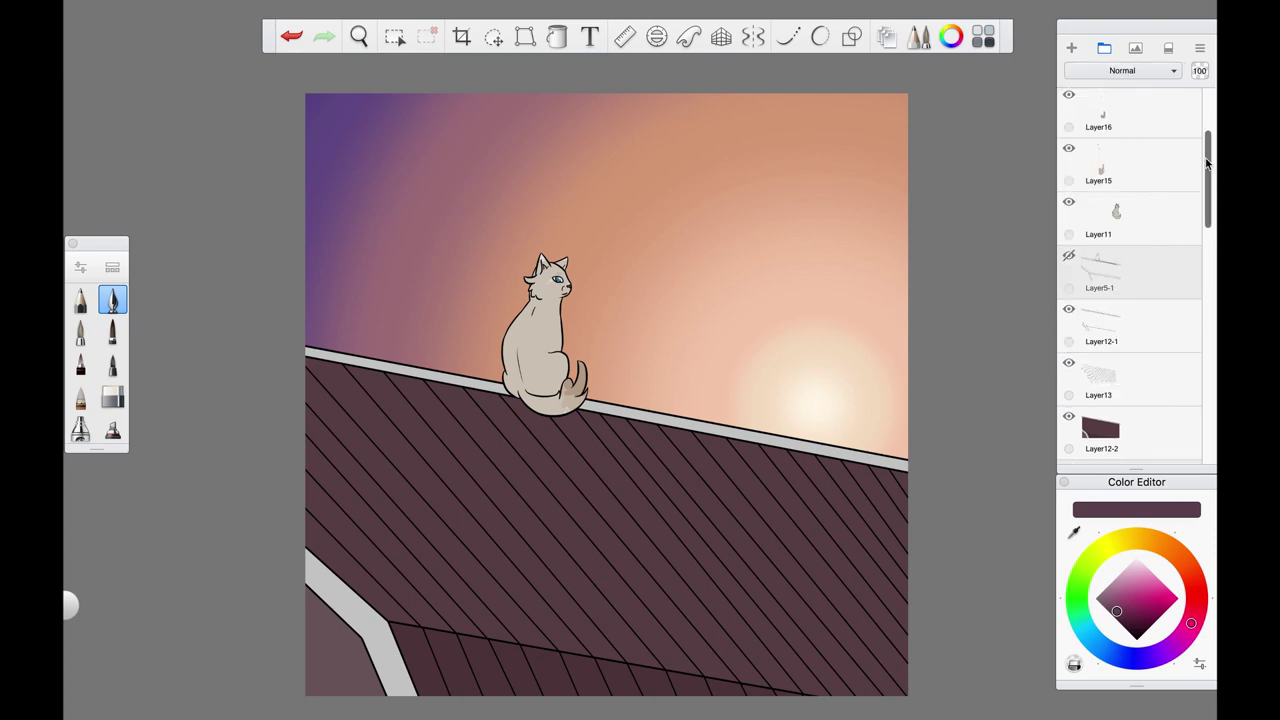
pyautogui.scroll(-1, 1130, 250)
pyautogui.click(1120, 190)
pyautogui.click(1107, 72)
# Set the layer to Multiply and shade the cat's left ear dark at brush size 9
pyautogui.click(1095, 116)
pyautogui.moveTo(543, 320); pyautogui.dragTo(487, 275)
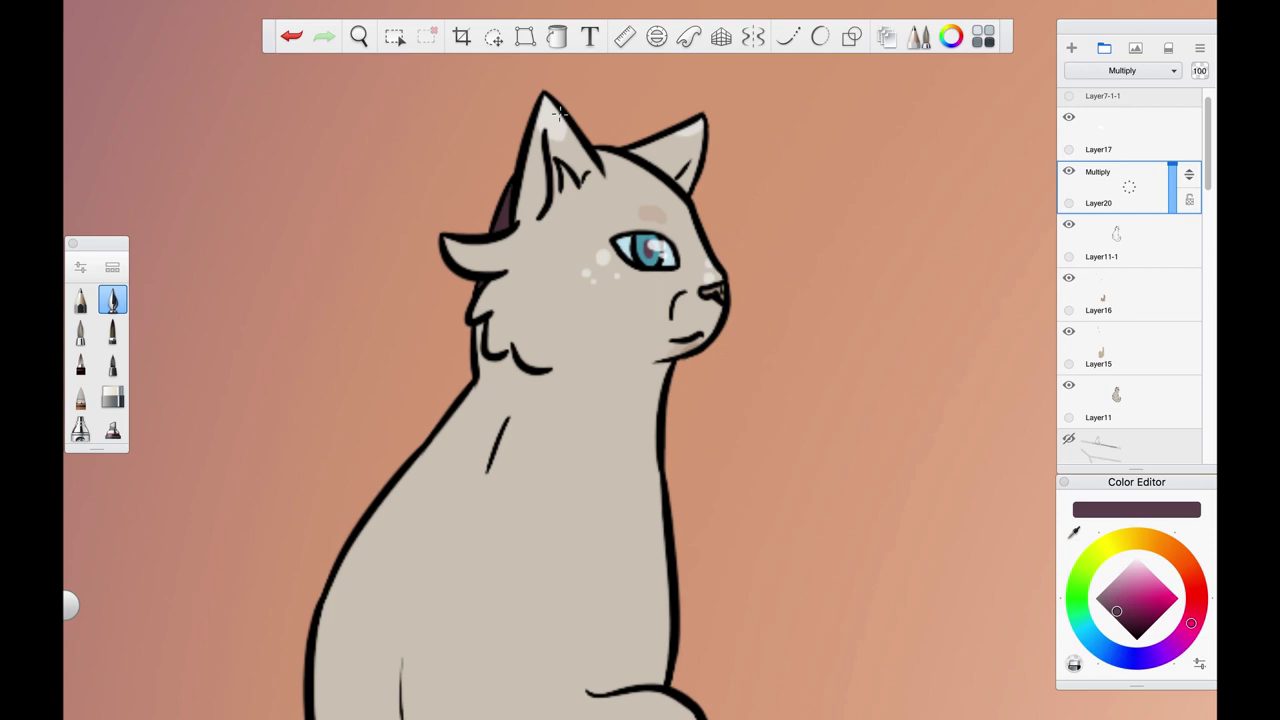
pyautogui.moveTo(553, 108); pyautogui.dragTo(541, 195)
pyautogui.moveTo(545, 140); pyautogui.dragTo(530, 215)
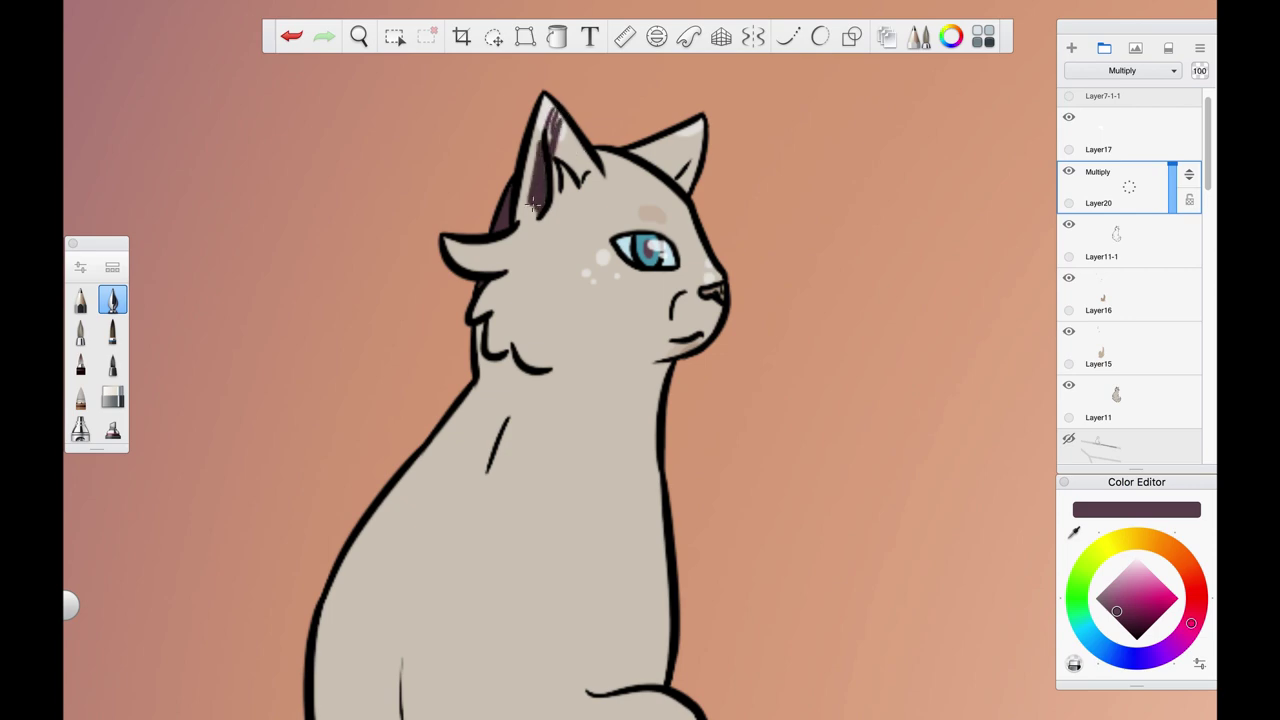
pyautogui.press('[')
pyautogui.moveTo(550, 115)
pyautogui.mouseDown()
pyautogui.moveTo(521, 225)
pyautogui.moveTo(537, 243)
pyautogui.moveTo(515, 228)
pyautogui.moveTo(538, 206)
pyautogui.moveTo(499, 244)
pyautogui.moveTo(531, 258)
pyautogui.moveTo(501, 276)
pyautogui.moveTo(497, 337)
pyautogui.moveTo(543, 362)
pyautogui.moveTo(493, 346)
pyautogui.mouseUp()
pyautogui.press('super+z')
pyautogui.press('super+z')
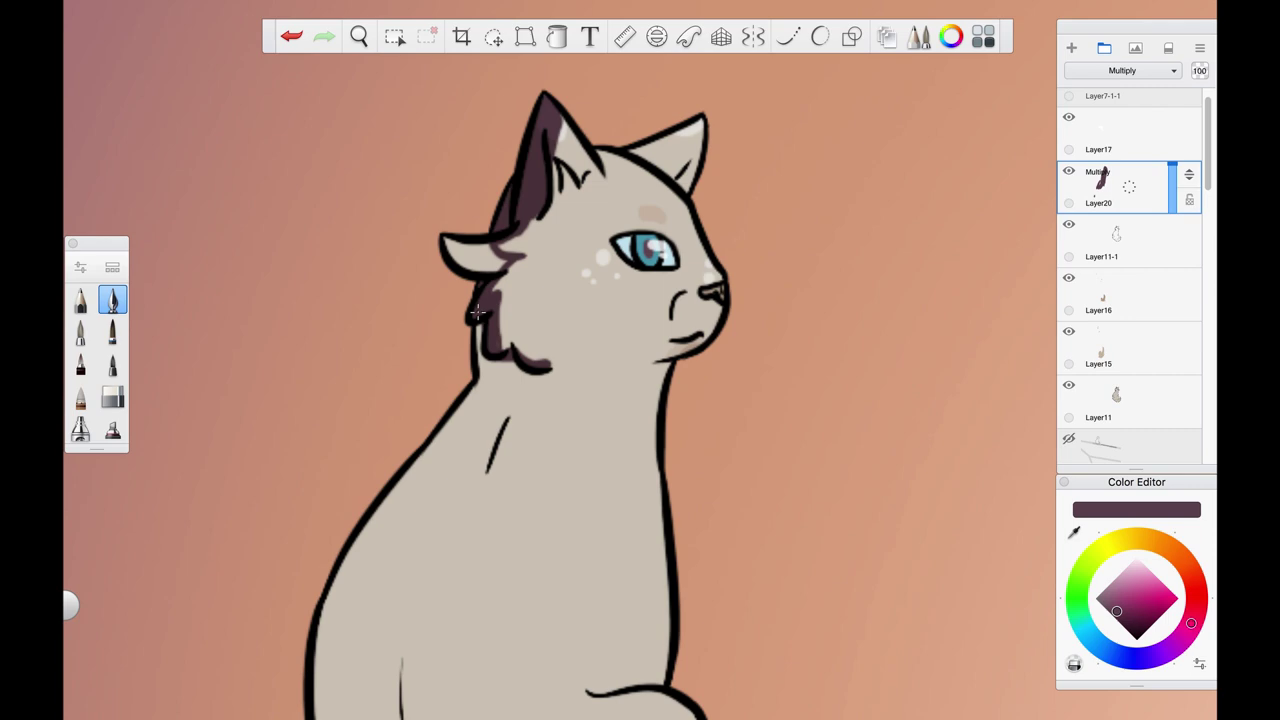
pyautogui.moveTo(508, 262)
pyautogui.mouseDown()
pyautogui.moveTo(466, 246)
pyautogui.moveTo(486, 256)
pyautogui.mouseUp()
# Paint dark shading along the top of the eye and on the neck below the chin
pyautogui.moveTo(483, 340); pyautogui.dragTo(473, 314)
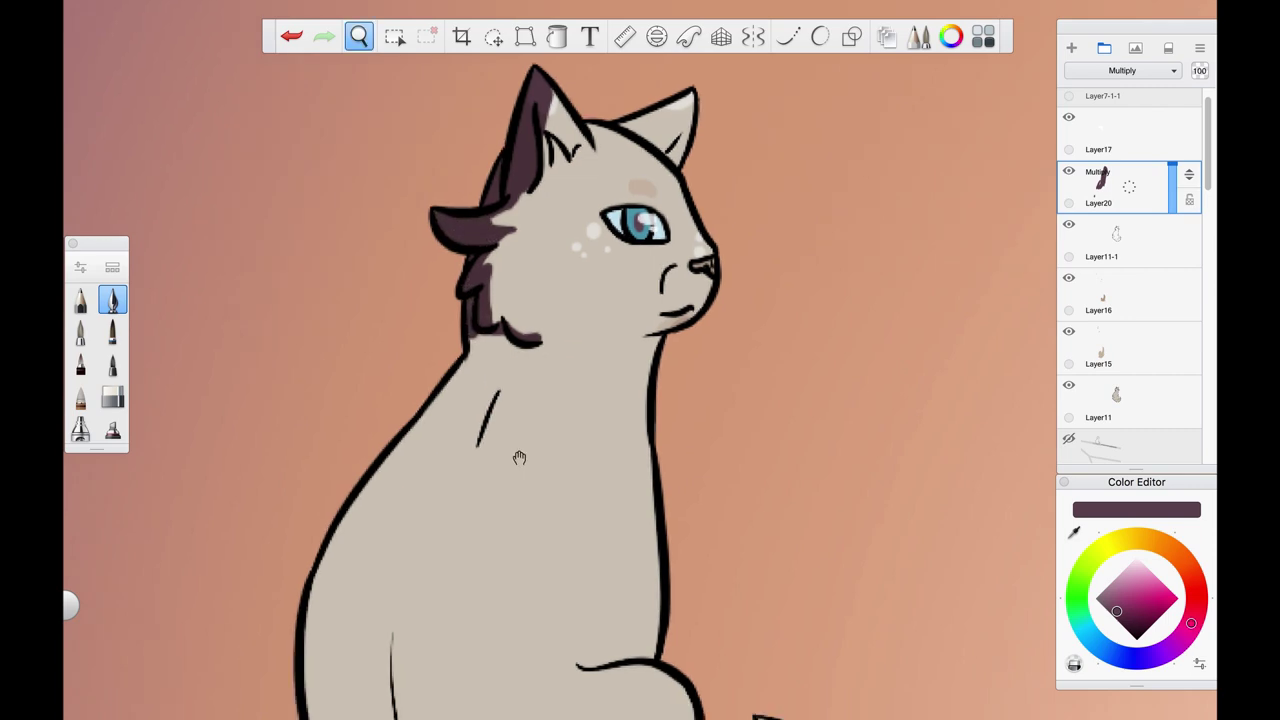
pyautogui.scroll(3, 596, 272)
pyautogui.moveTo(570, 262); pyautogui.dragTo(610, 244)
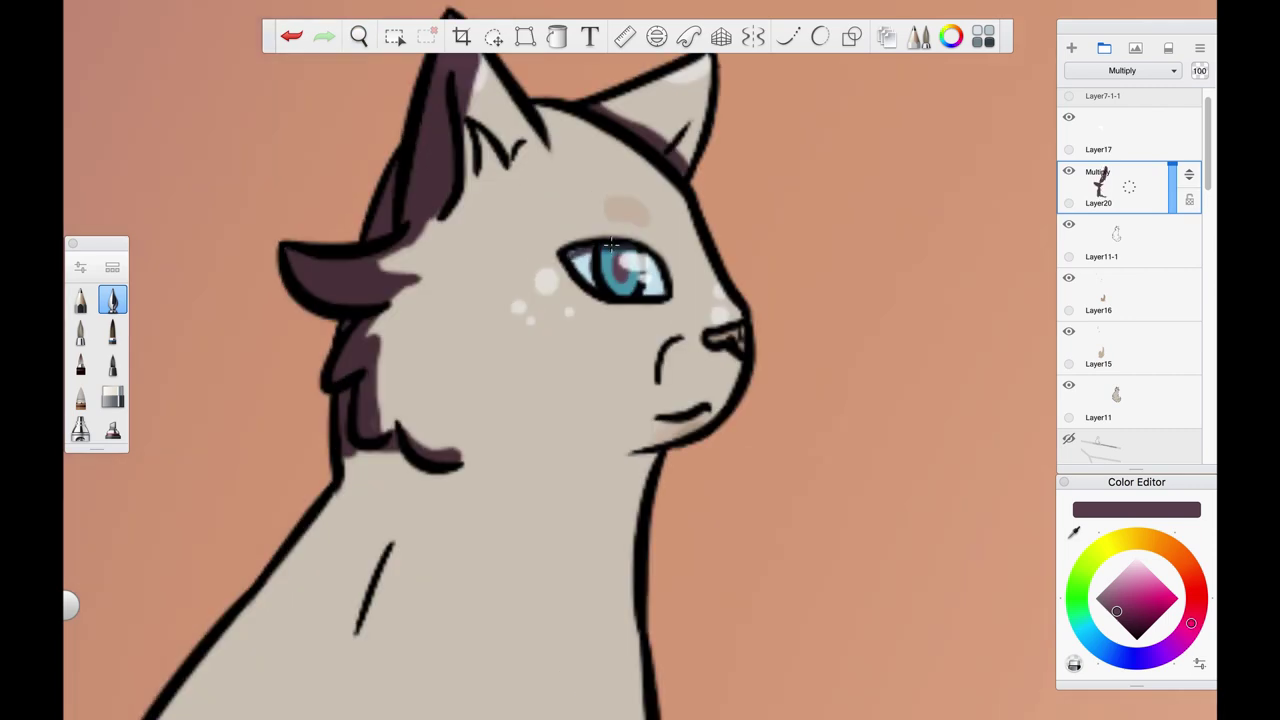
pyautogui.scroll(-2, 603, 253)
pyautogui.moveTo(650, 450)
pyautogui.mouseDown()
pyautogui.moveTo(684, 318)
pyautogui.moveTo(686, 340)
pyautogui.mouseUp()
# Draw a thick dark stroke down the chest and shade fur tufts along the body's bottom edge
pyautogui.scroll(-2, 686, 345)
pyautogui.moveTo(592, 280)
pyautogui.mouseDown()
pyautogui.moveTo(528, 330)
pyautogui.moveTo(499, 398)
pyautogui.moveTo(521, 368)
pyautogui.moveTo(495, 468)
pyautogui.mouseUp()
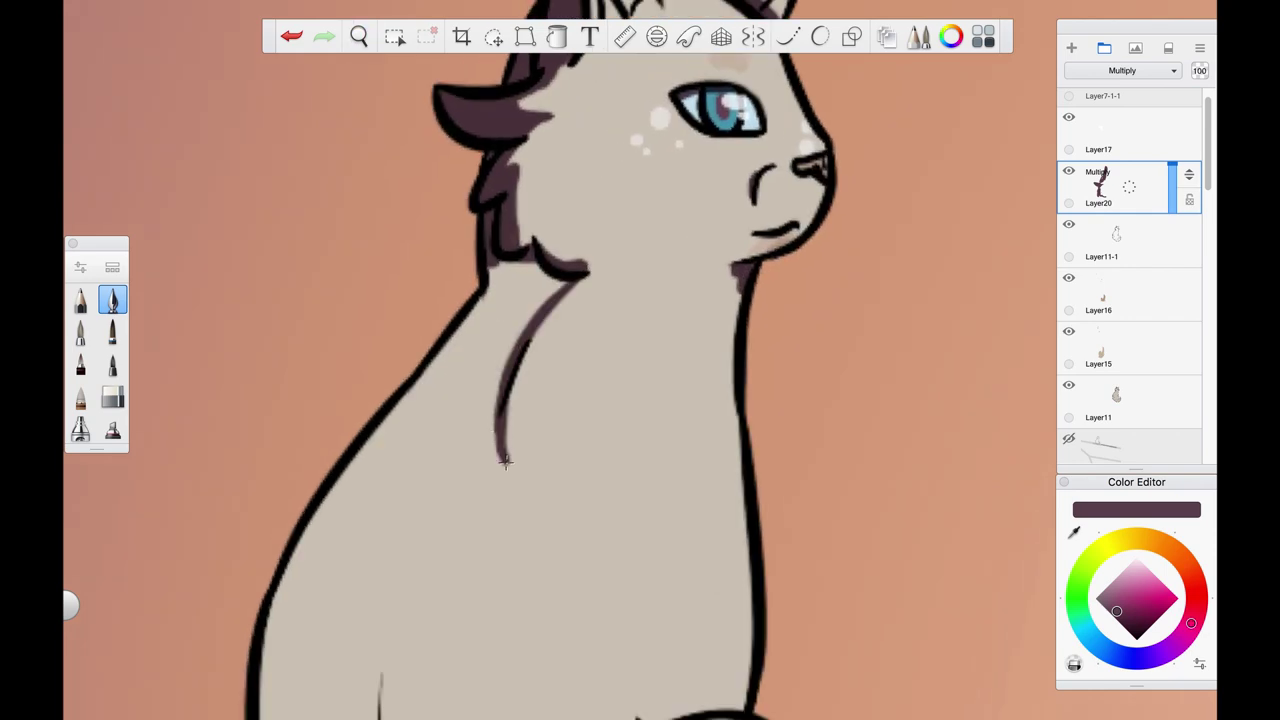
pyautogui.scroll(2, 495, 468)
pyautogui.hotkey('ctrl', 'z')
pyautogui.moveTo(497, 314)
pyautogui.mouseDown()
pyautogui.moveTo(457, 372)
pyautogui.moveTo(378, 576)
pyautogui.moveTo(354, 348)
pyautogui.moveTo(297, 162)
pyautogui.mouseUp()
pyautogui.press('space')
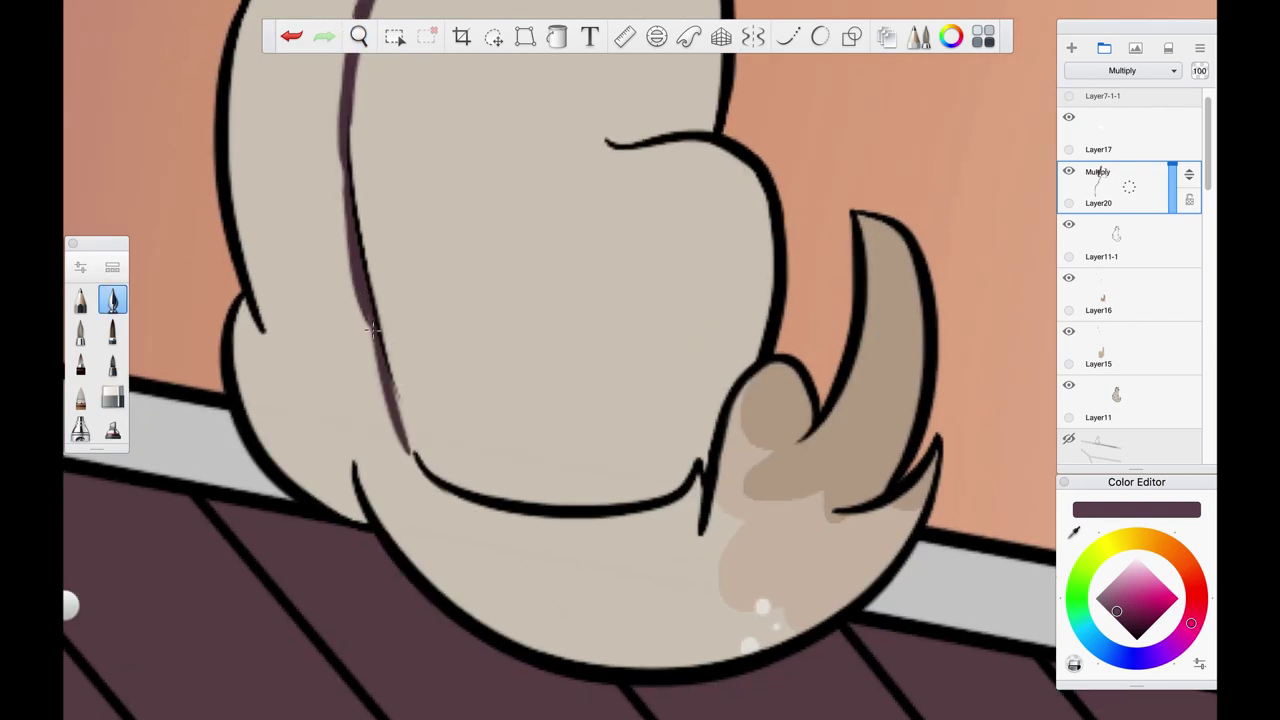
pyautogui.moveTo(368, 320)
pyautogui.mouseDown()
pyautogui.moveTo(461, 510)
pyautogui.moveTo(602, 528)
pyautogui.mouseUp()
pyautogui.moveTo(452, 494)
pyautogui.mouseDown()
pyautogui.moveTo(628, 532)
pyautogui.moveTo(568, 572)
pyautogui.mouseUp()
pyautogui.moveTo(572, 574)
pyautogui.mouseDown()
pyautogui.moveTo(700, 540)
pyautogui.moveTo(645, 560)
pyautogui.moveTo(708, 524)
pyautogui.moveTo(736, 545)
pyautogui.moveTo(740, 586)
pyautogui.moveTo(858, 568)
pyautogui.moveTo(912, 515)
pyautogui.moveTo(800, 625)
pyautogui.moveTo(688, 665)
pyautogui.moveTo(410, 552)
pyautogui.moveTo(365, 485)
pyautogui.mouseUp()
pyautogui.hotkey('ctrl', 'z')
# Paint two dark shading strokes along the cat's left back edge with the pen
pyautogui.hscroll(-3, 365, 485)
pyautogui.scroll(2, 365, 485)
pyautogui.moveTo(500, 588)
pyautogui.mouseDown()
pyautogui.moveTo(374, 468)
pyautogui.moveTo(382, 373)
pyautogui.moveTo(440, 466)
pyautogui.moveTo(462, 302)
pyautogui.mouseUp()
pyautogui.hscroll(-2, 382, 373)
pyautogui.scroll(3, 462, 302)
pyautogui.moveTo(672, 170)
pyautogui.mouseDown()
pyautogui.moveTo(640, 234)
pyautogui.moveTo(483, 432)
pyautogui.moveTo(436, 600)
pyautogui.mouseUp()
# Undo the last stroke and fade the Layer20 markings to 36% opacity
pyautogui.press('z')
pyautogui.scroll(-5, 687, 253)
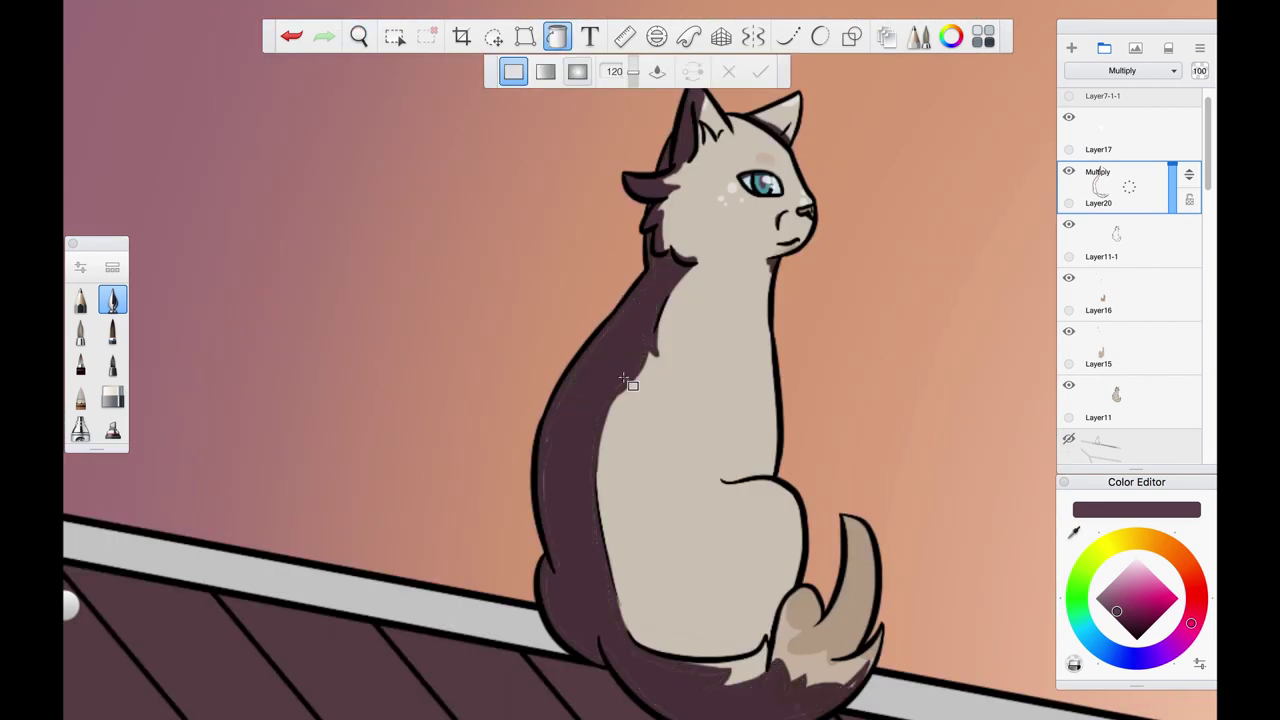
pyautogui.scroll(2, 687, 253)
pyautogui.scroll(-3, 687, 253)
pyautogui.scroll(8, 615, 245)
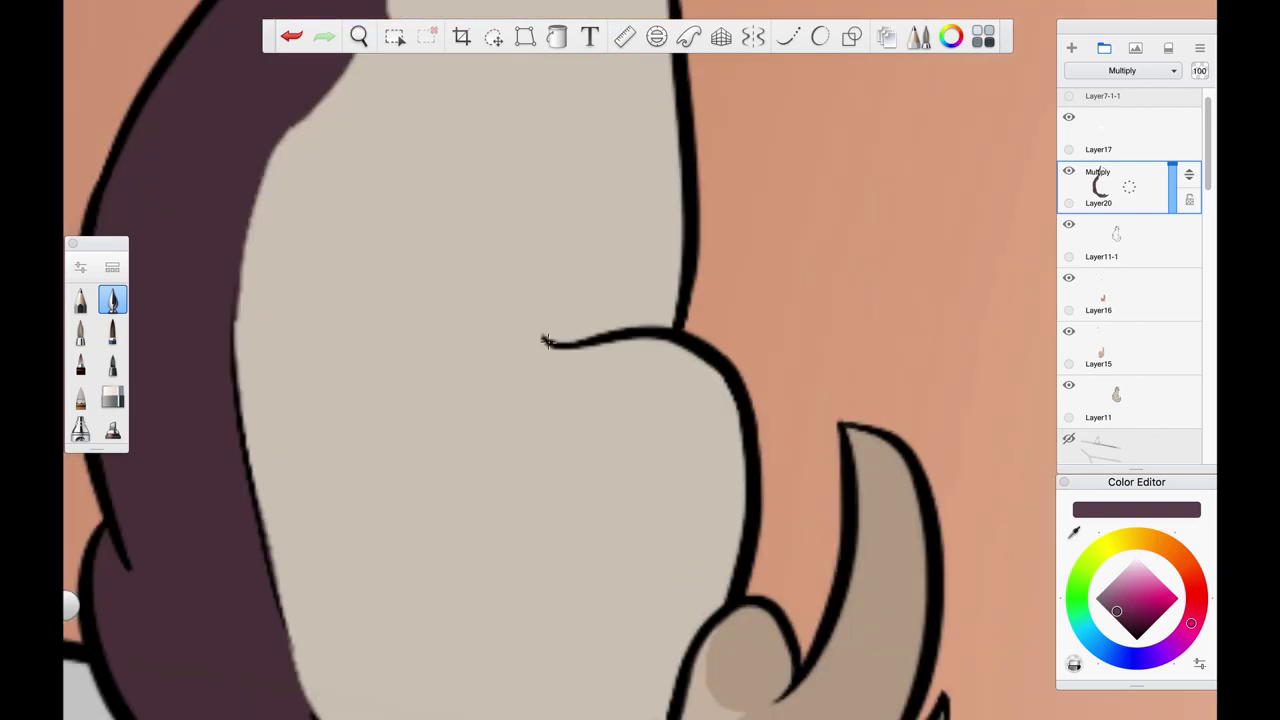
pyautogui.hotkey('ctrl', 'z')
pyautogui.scroll(-8, 749, 380)
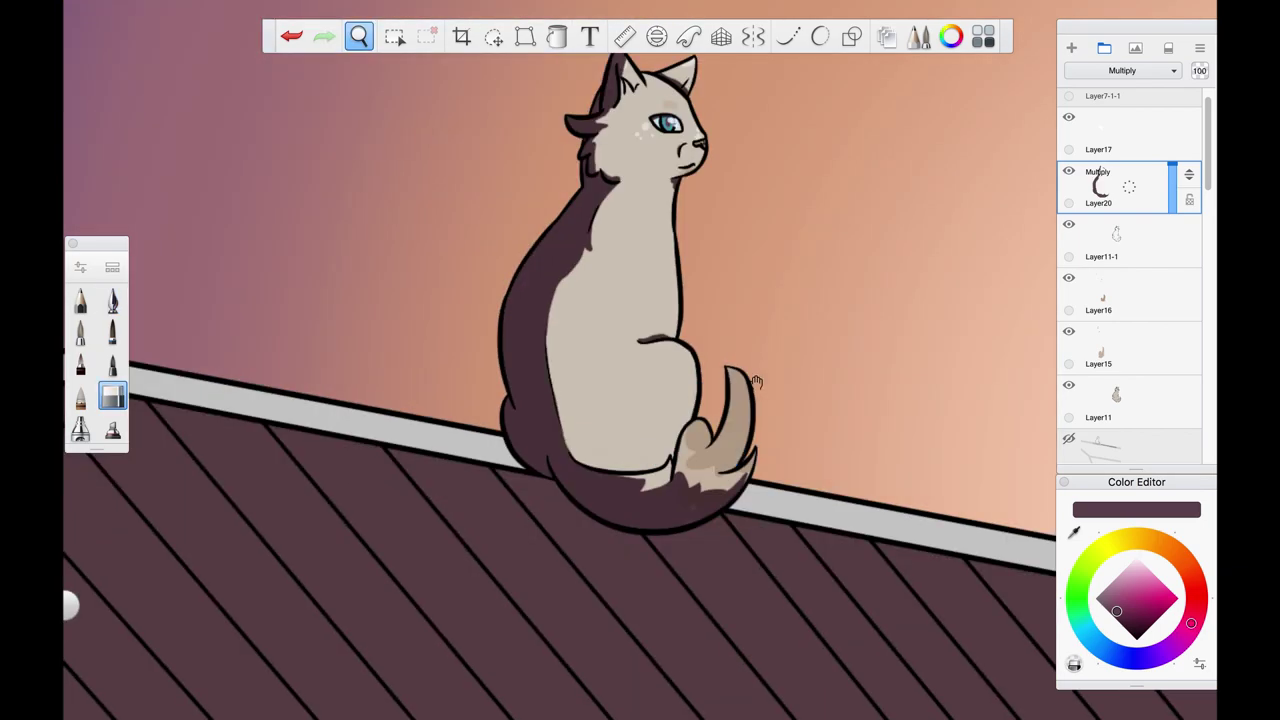
pyautogui.moveTo(1172, 172); pyautogui.dragTo(1172, 190)
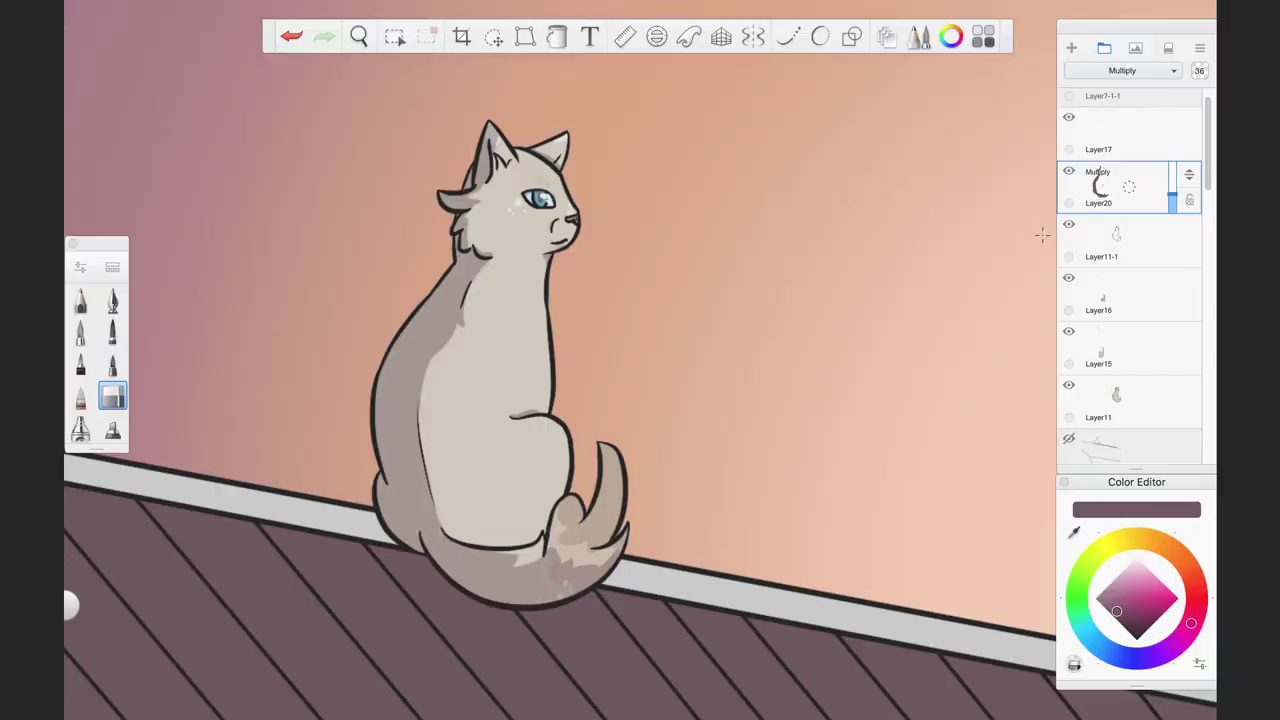